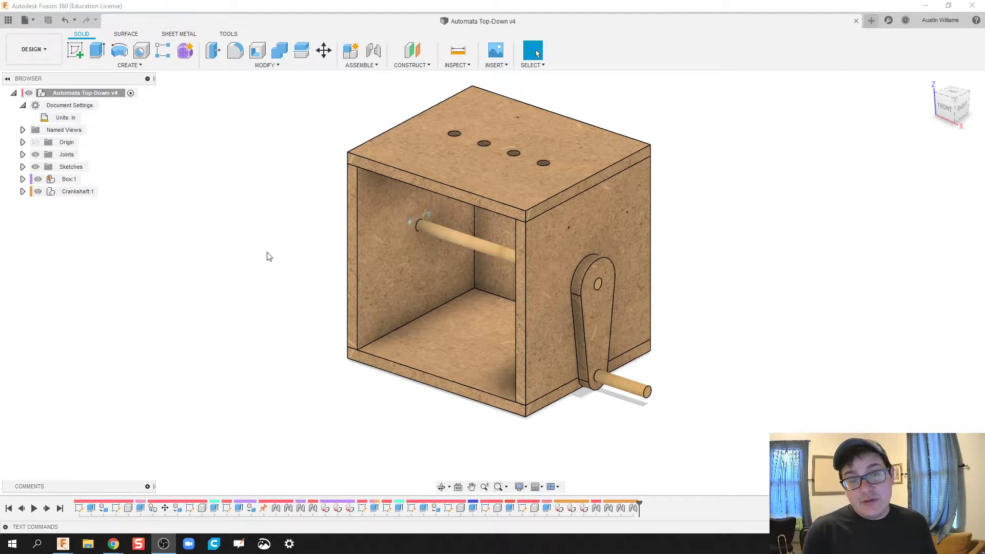
- Hide the Crankshaft:1 and Box:1 components and pan the view toward the remaining sketch
left_click(38, 191)
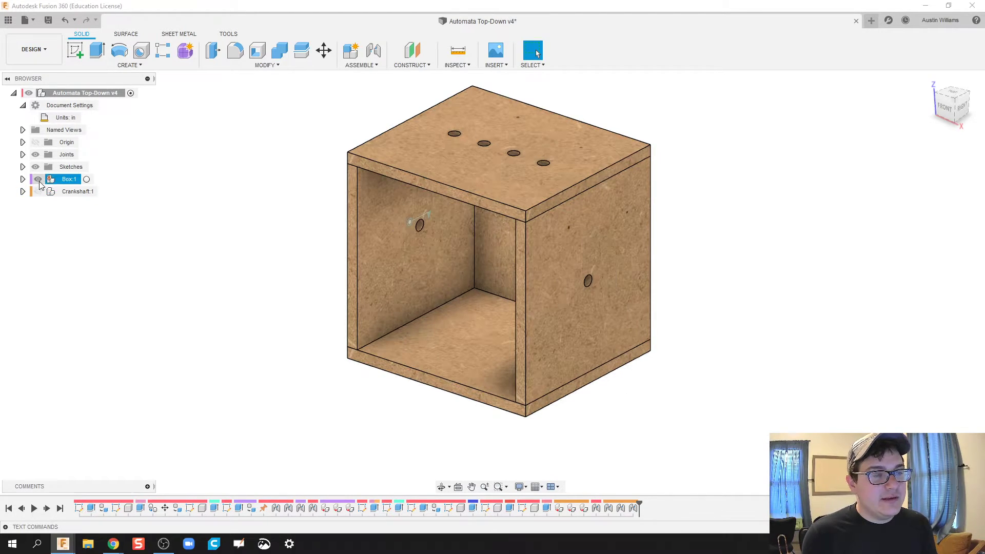
left_click(37, 179)
middle_click_drag(311, 304, 261, 265)
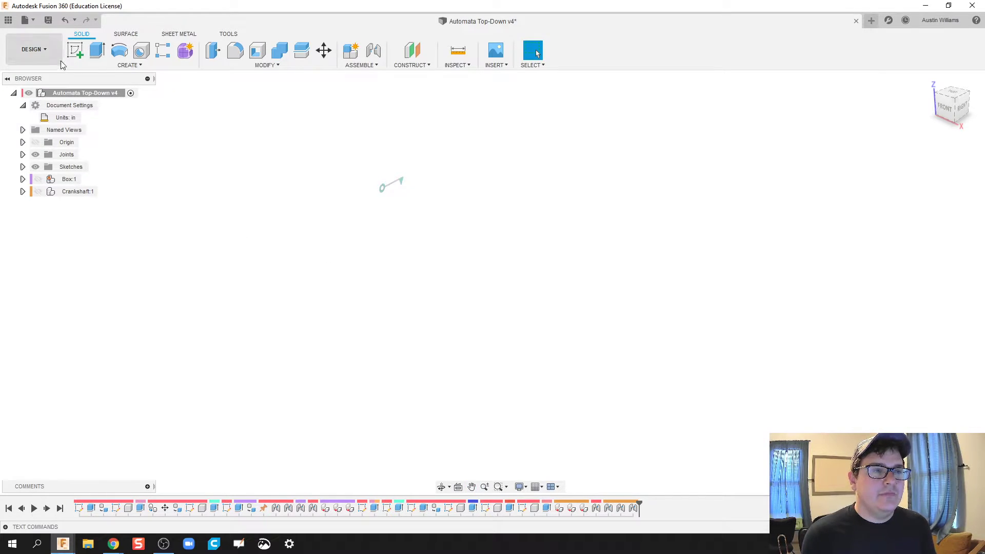
- Start a sketch on the front plane and draw a 0.25 in diameter circle at the origin
left_click(75, 50)
left_click(335, 291)
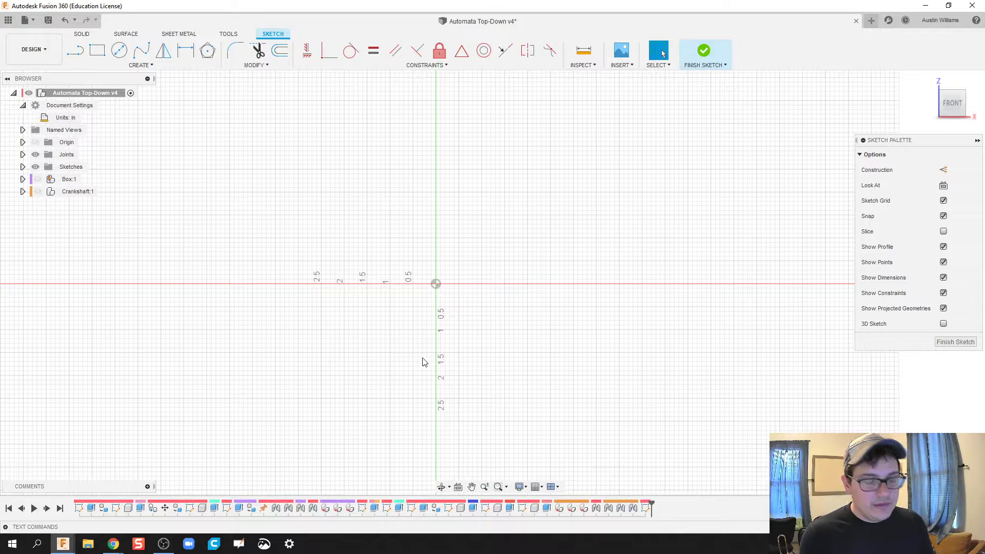
key("c")
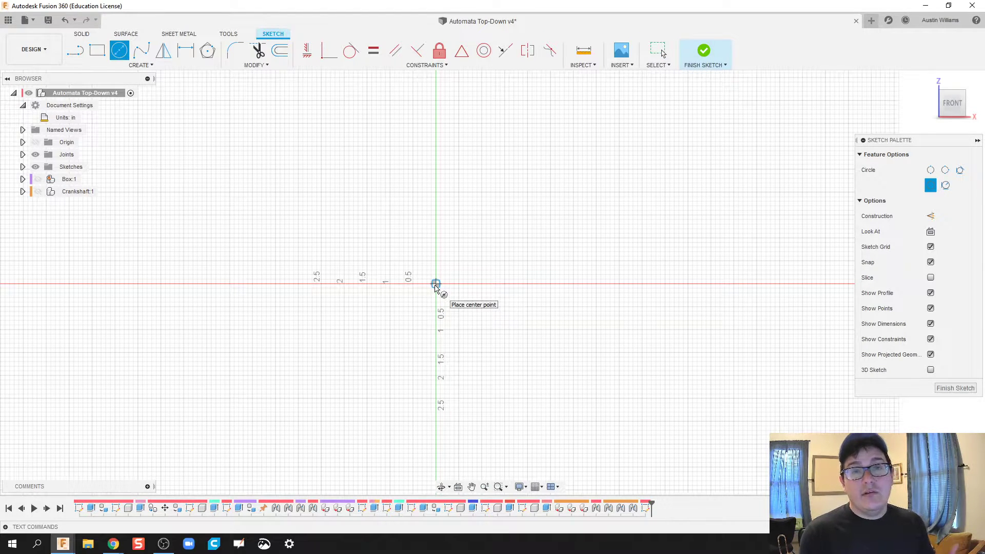
left_click(436, 286)
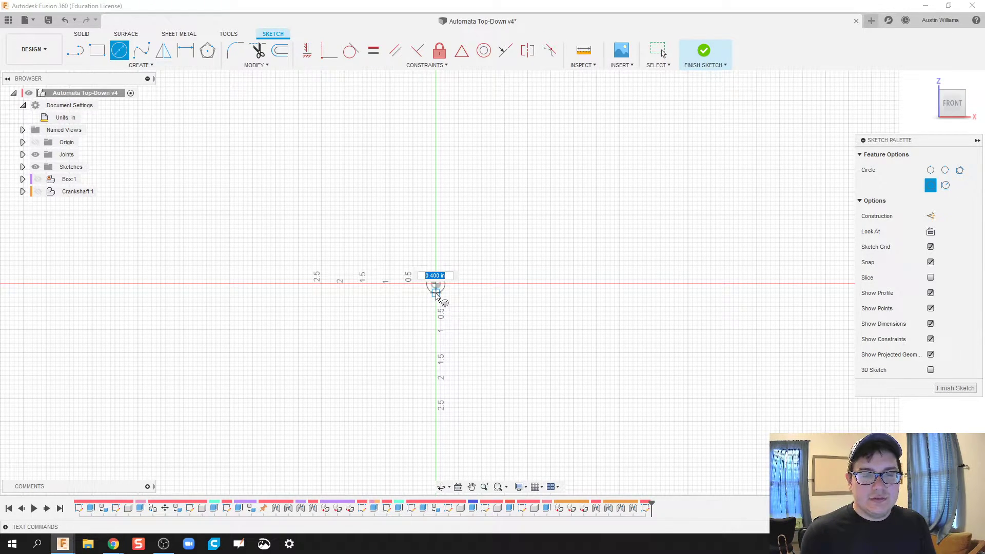
type(".25")
key("Return")
key("Escape")
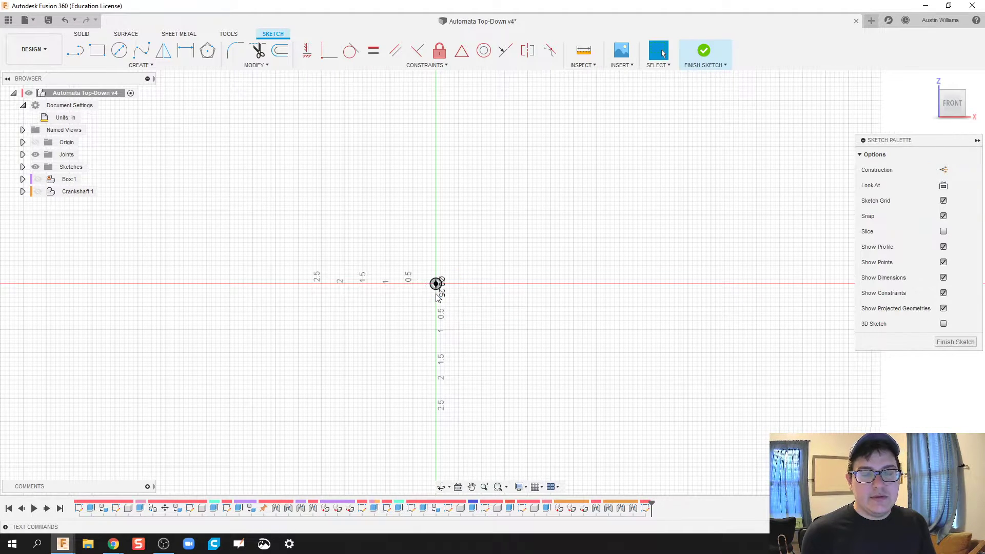
scroll(465, 296, "up", 2)
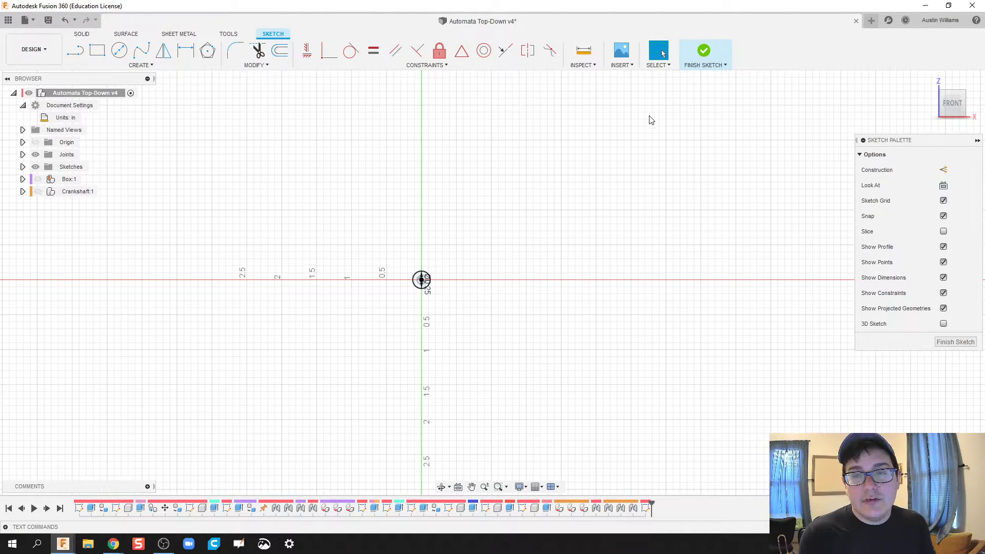
- Draw a concentric 1.5 in diameter circle centred on the origin
key("c")
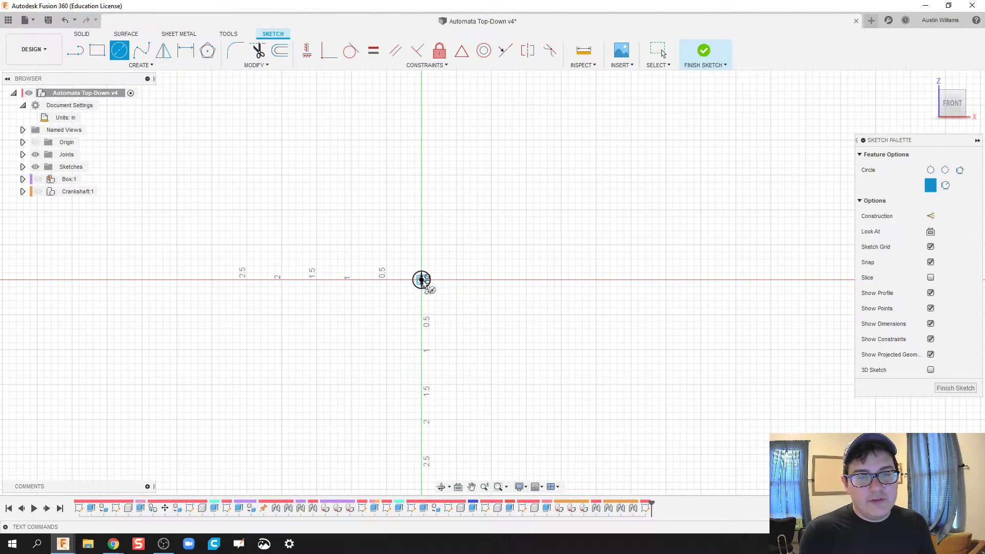
left_click(421, 280)
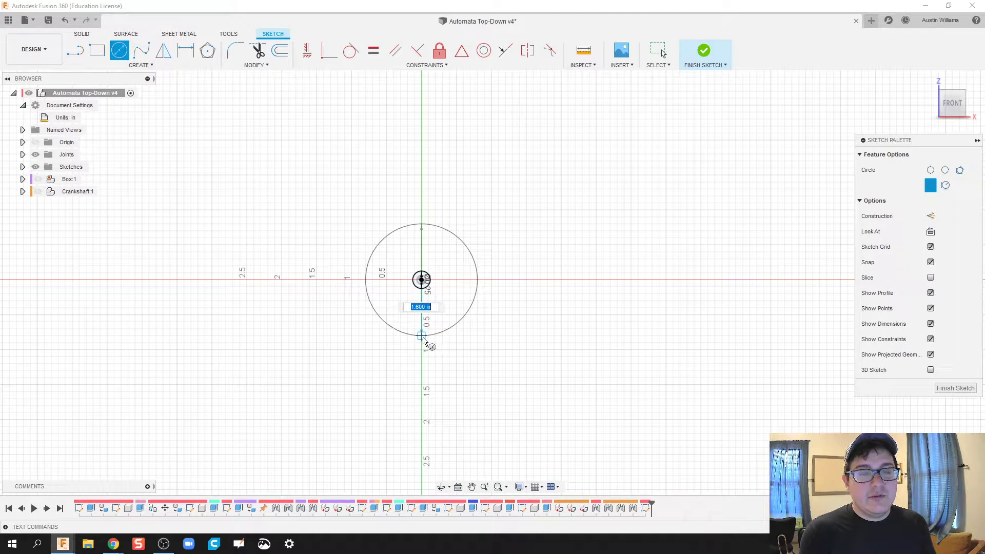
key("Tab")
key("Tab")
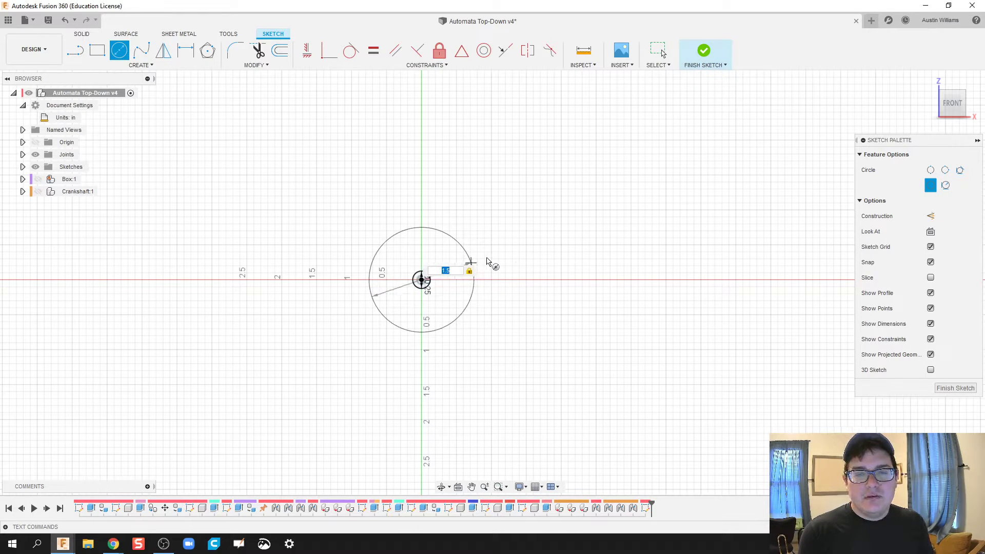
left_click(487, 262)
- Finish the sketch and extrude the ring profile 0.25 in as a new component
left_click(704, 51)
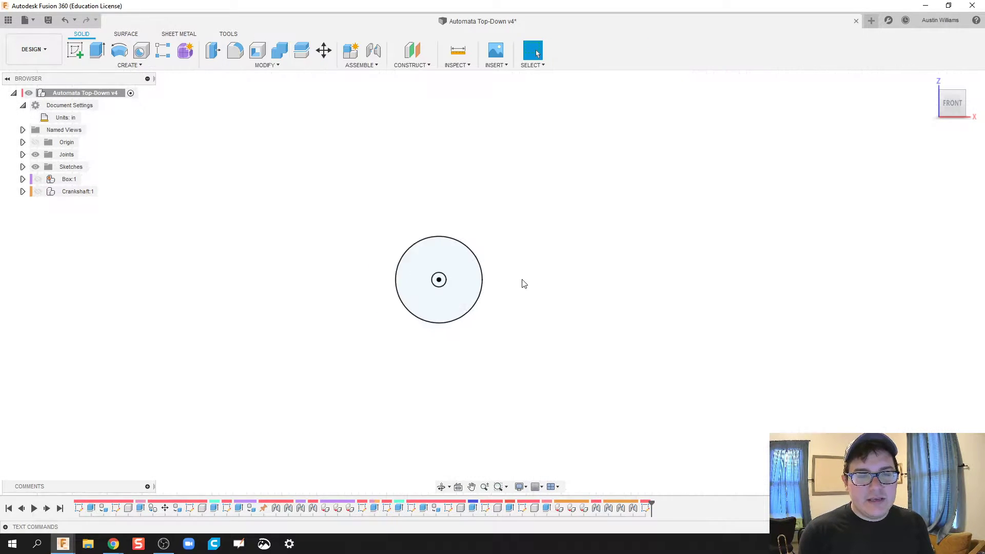
middle_click_drag(523, 282, 559, 298, "shift")
key("e")
left_click(470, 280)
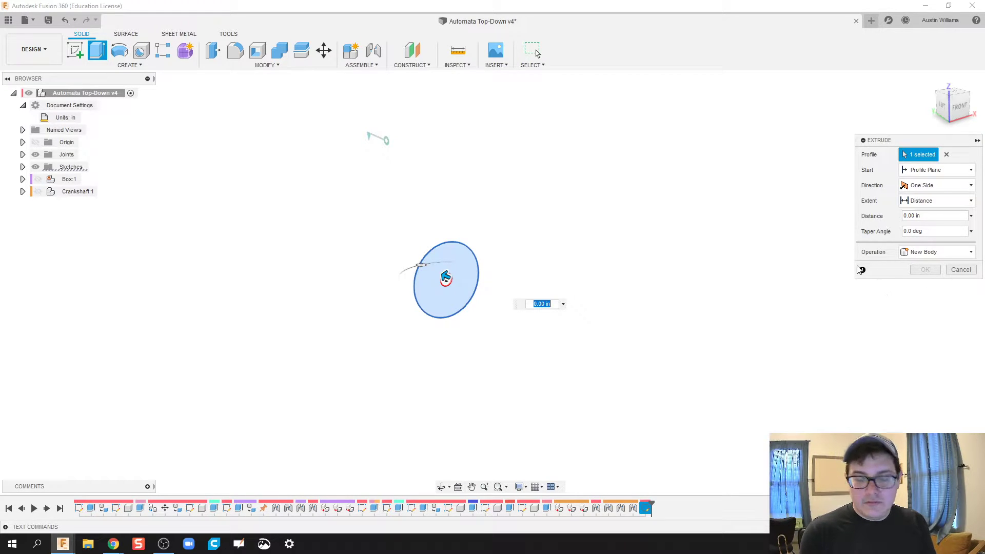
type("0.25")
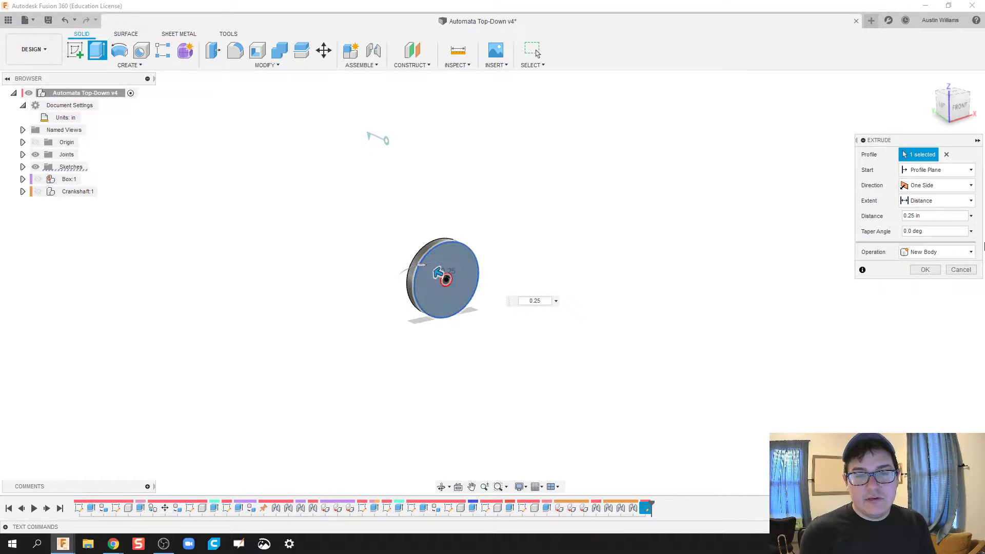
left_click(910, 252)
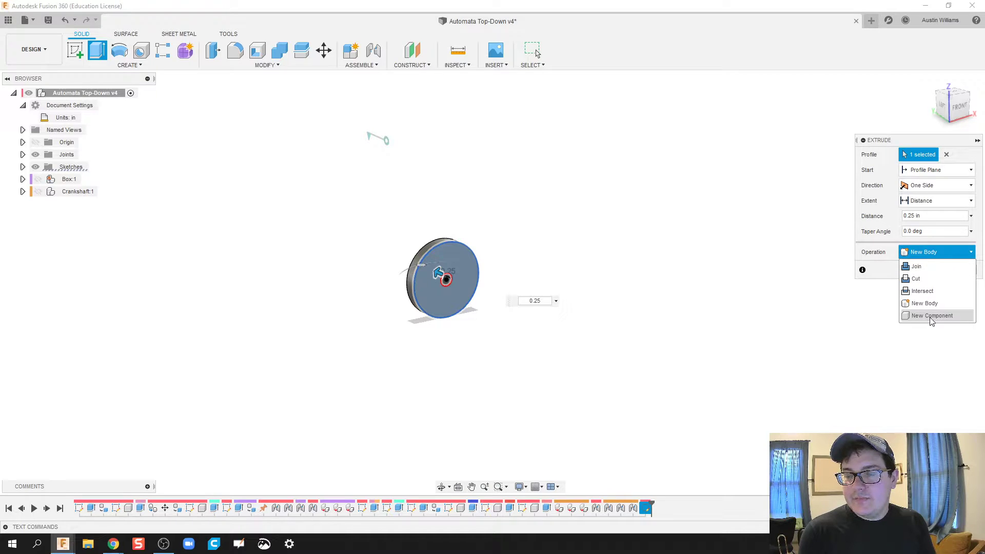
left_click(931, 317)
left_click(926, 270)
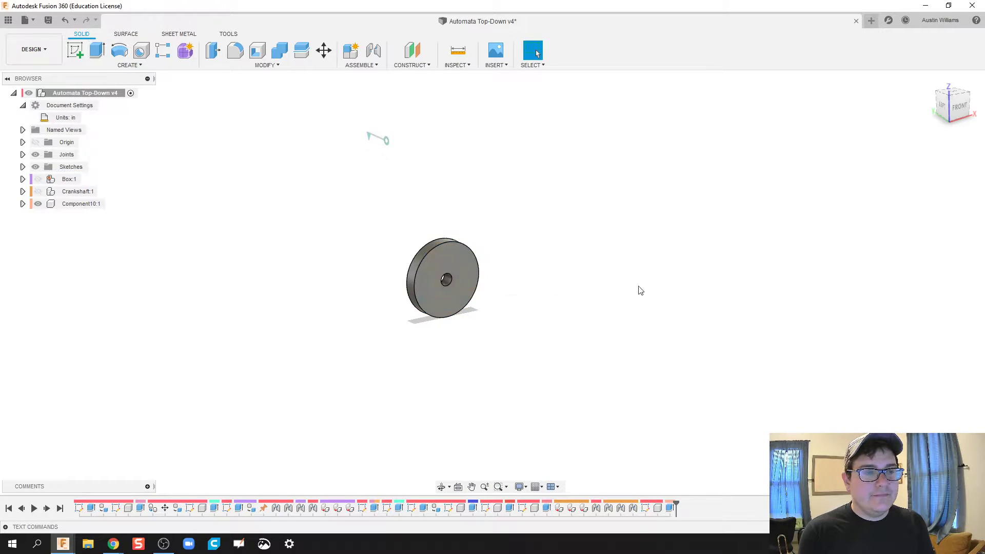
- Rename the new component to 'Circ Cam'
double_click(78, 204)
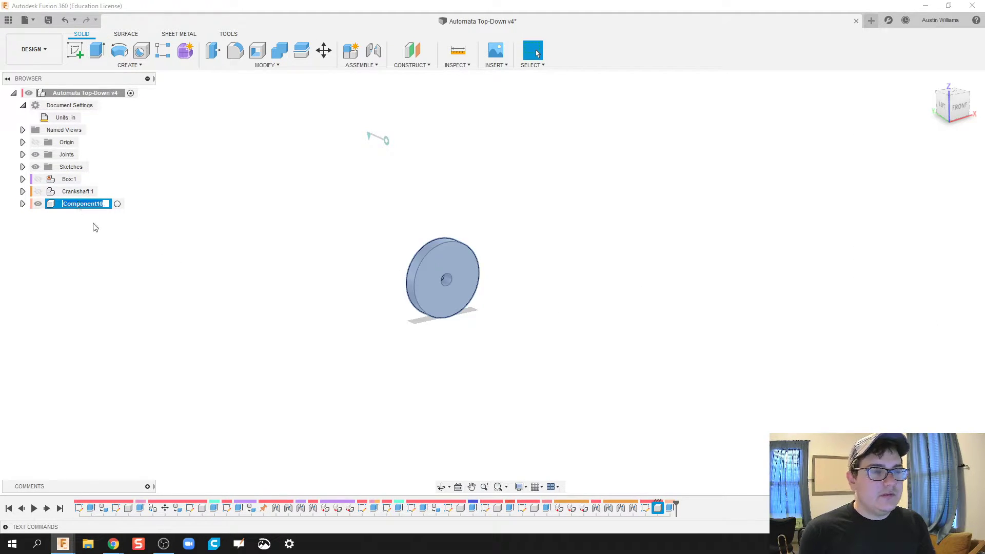
type("Cir")
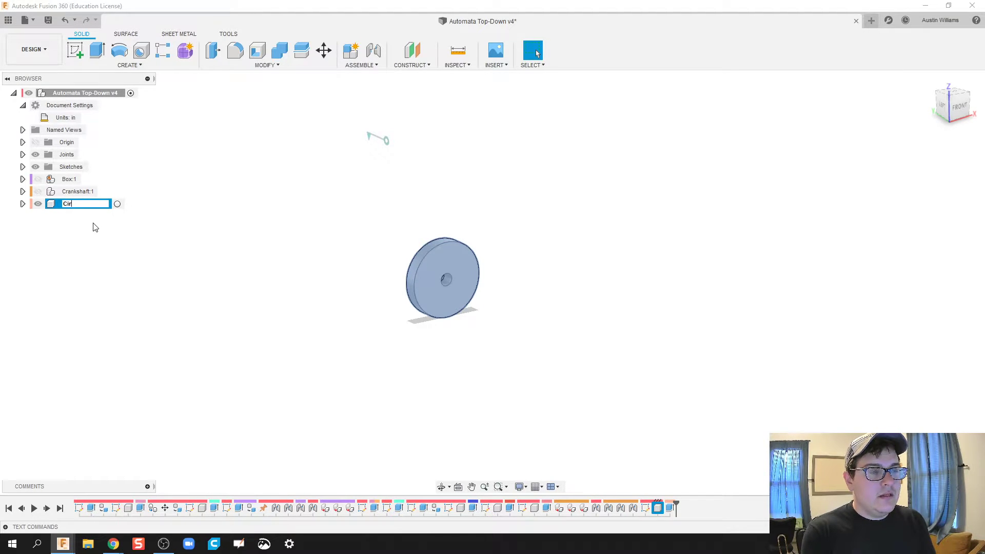
type("c Cam")
key("Return")
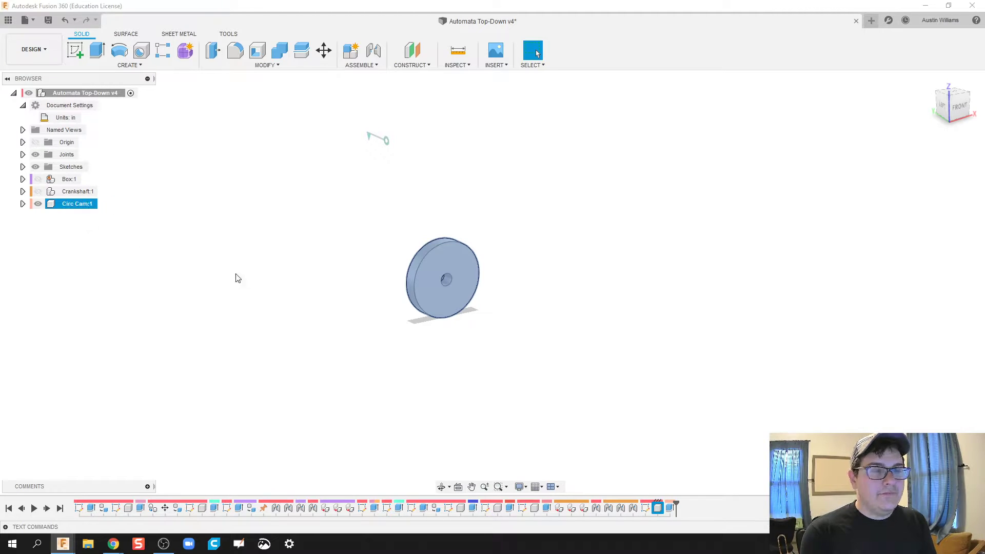
left_click(298, 206)
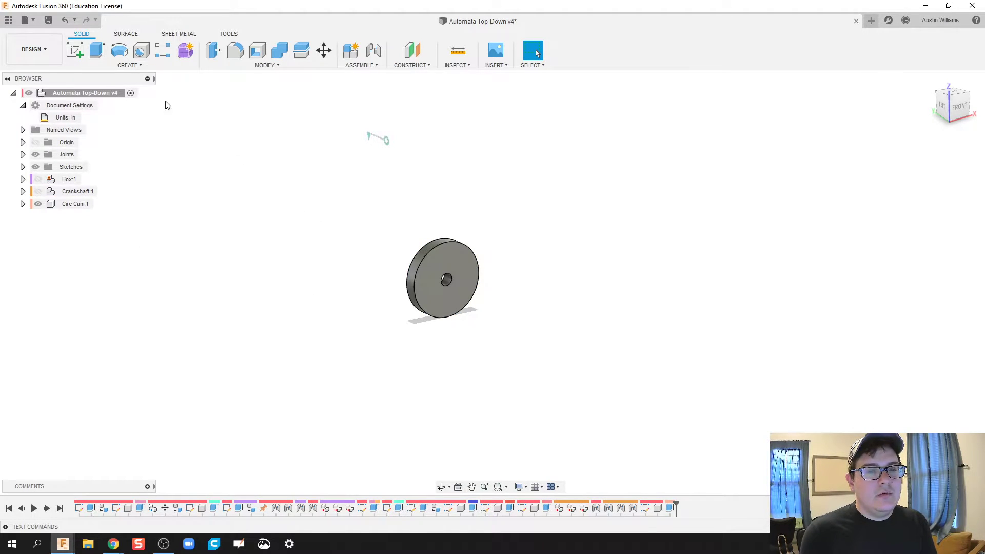
- Hide Circ Cam:1 and sketch a 0.25 in circle at the origin on the front plane
left_click(37, 205)
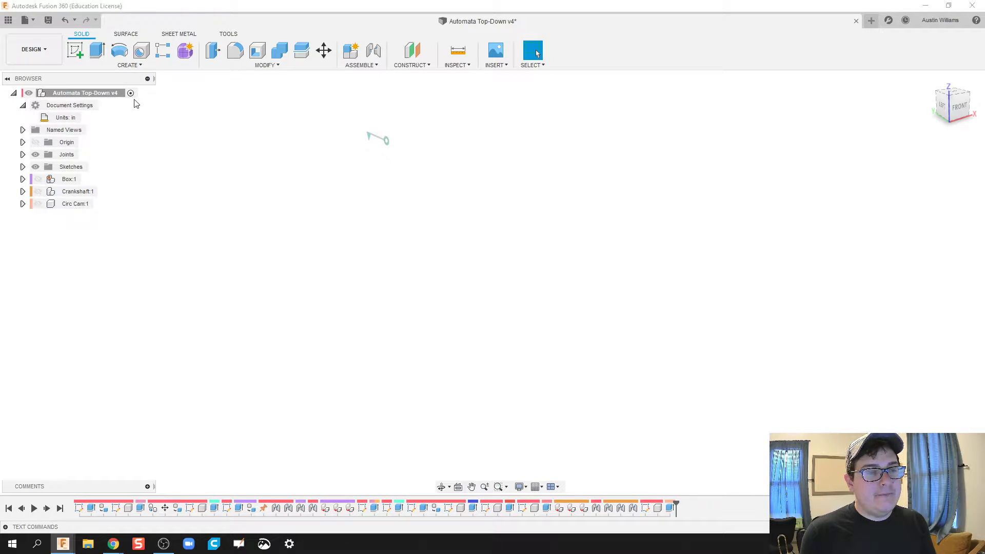
left_click(77, 50)
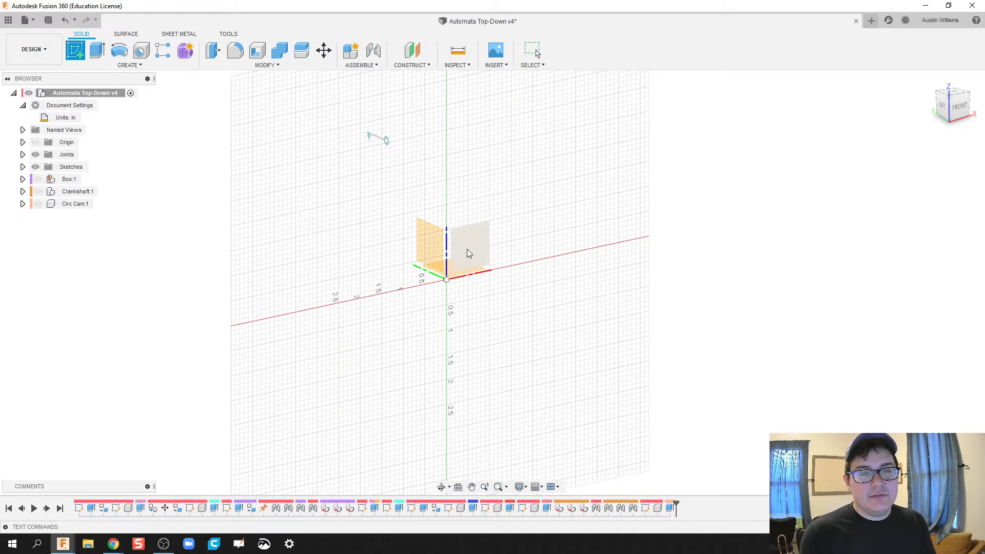
left_click(466, 252)
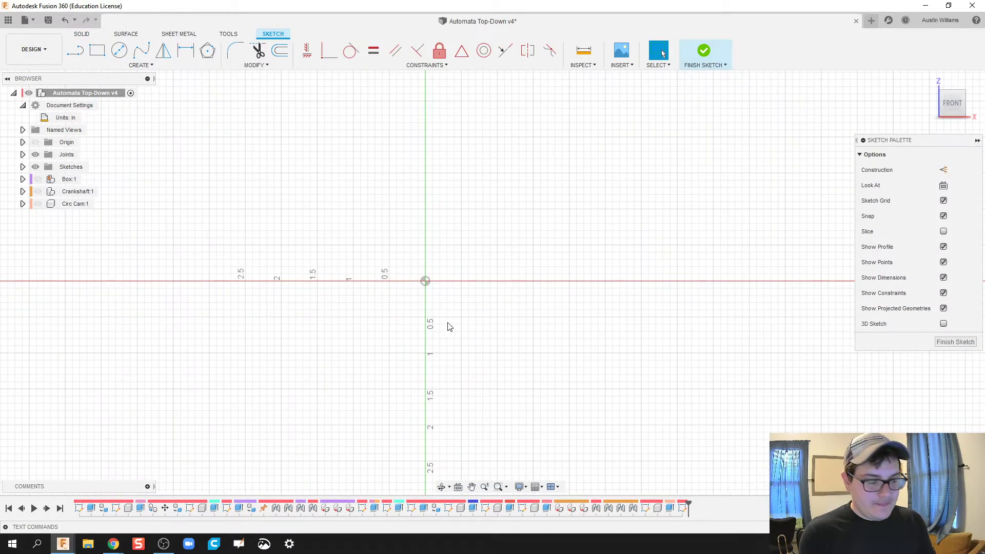
key("c")
scroll(425, 286, "up", 2)
left_click(425, 282)
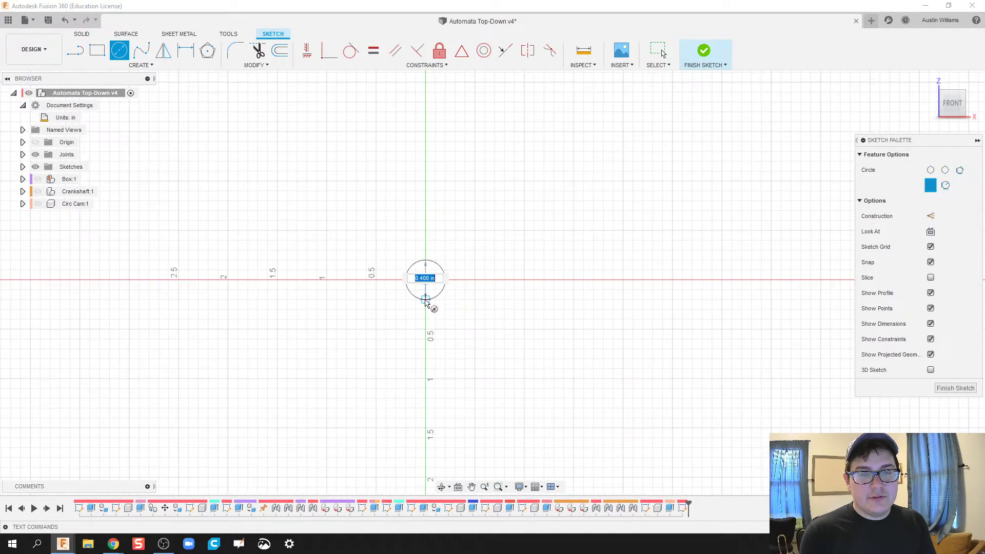
type("0.25")
key("Return")
key("Escape")
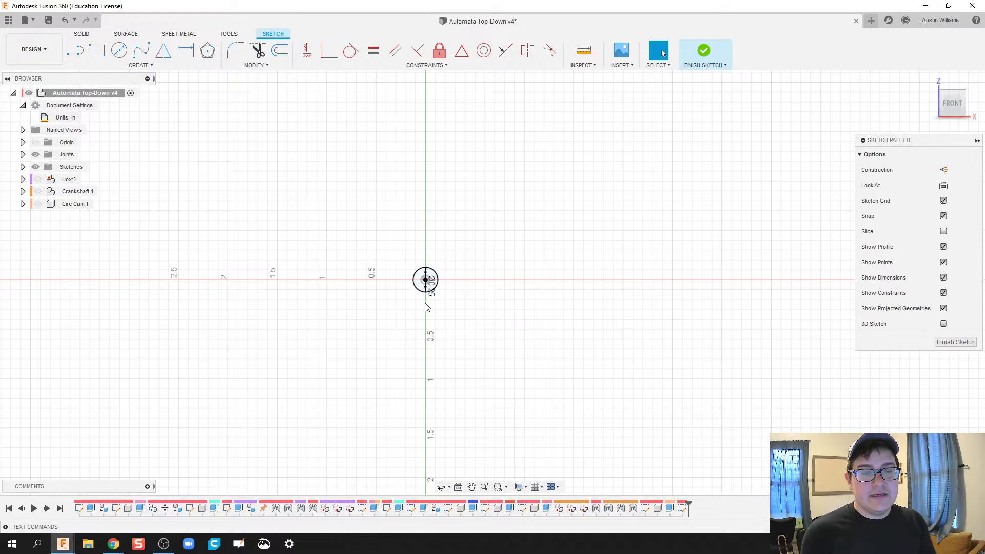
- Add an offset circle above the origin dimensioned to 1.50 diameter, then finish the sketch
key("c")
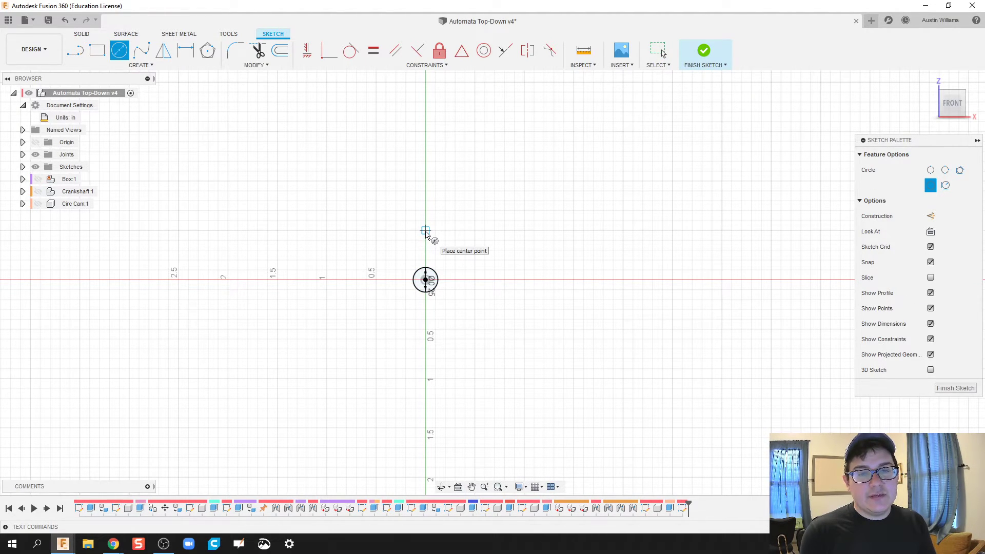
left_click(425, 230)
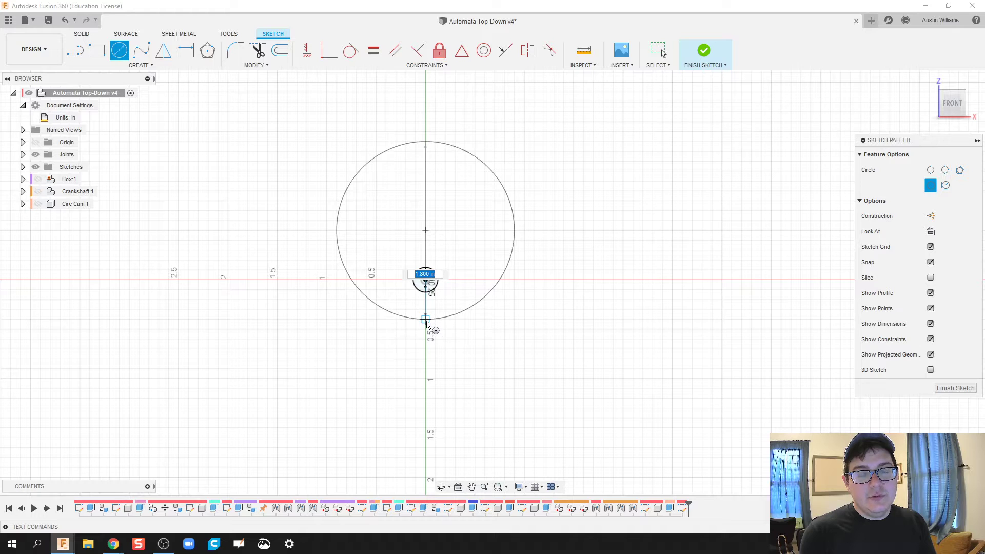
left_click(426, 320)
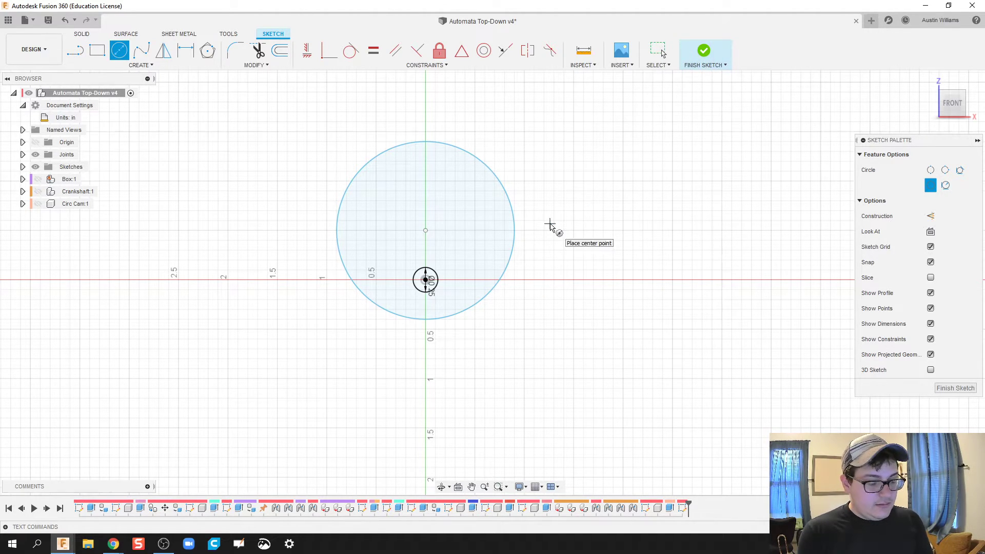
key("d")
left_click(515, 227)
left_click(533, 229)
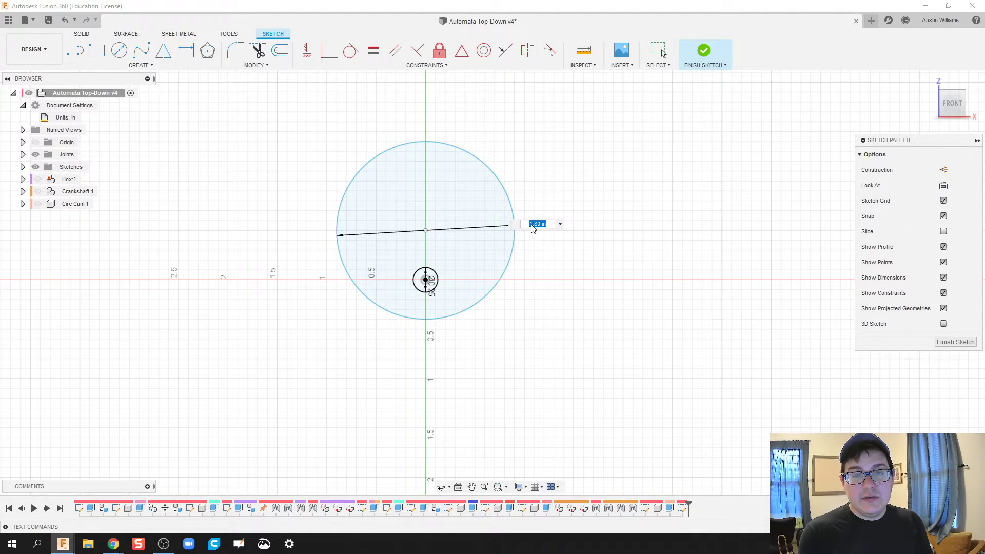
key("Return")
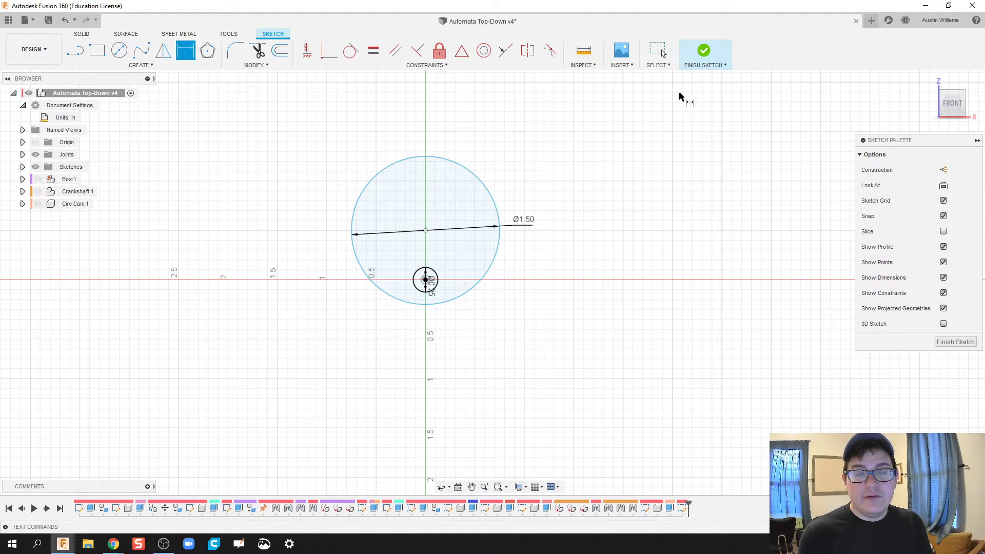
left_click(702, 51)
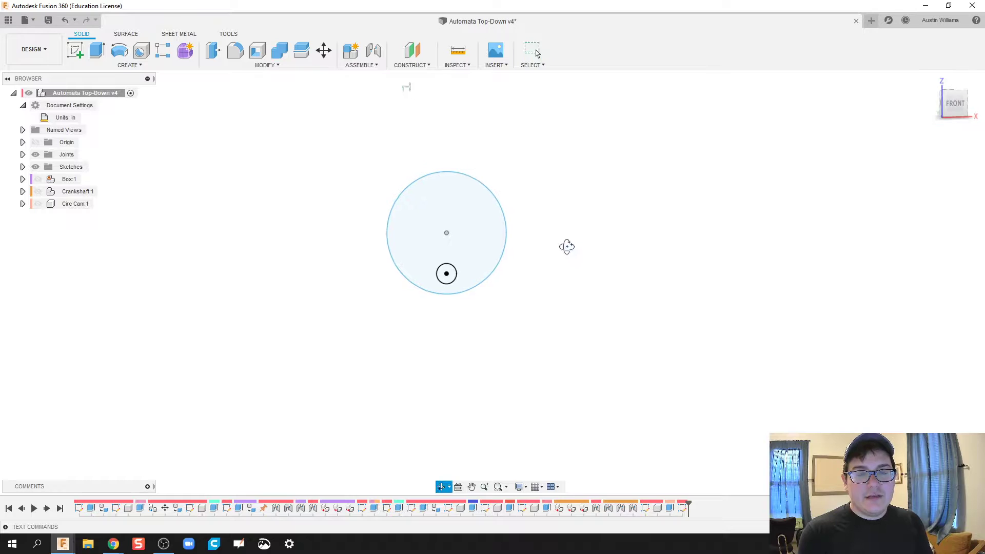
- Extrude the offset circle 0.25 in into a disc
key("e")
left_click(470, 229)
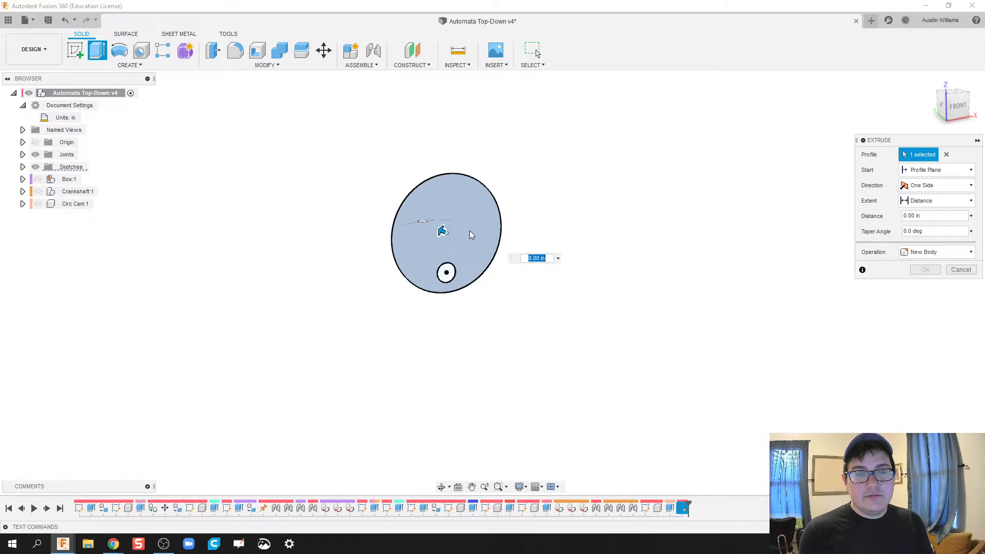
type("0.25")
key("Return")
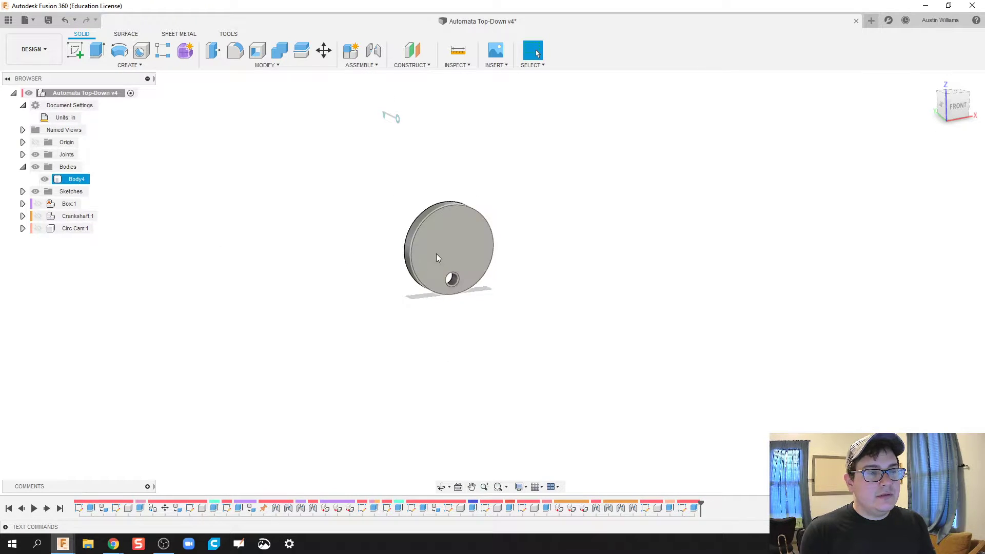
- Turn the new disc body into its own component using New Component from bodies
left_click(158, 65)
left_click(141, 75)
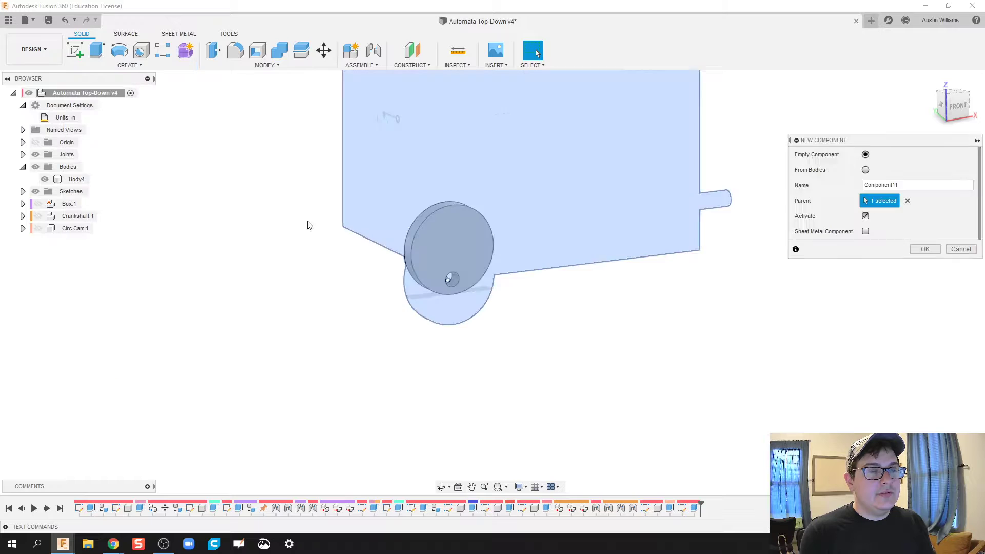
left_click(866, 169)
left_click(490, 244)
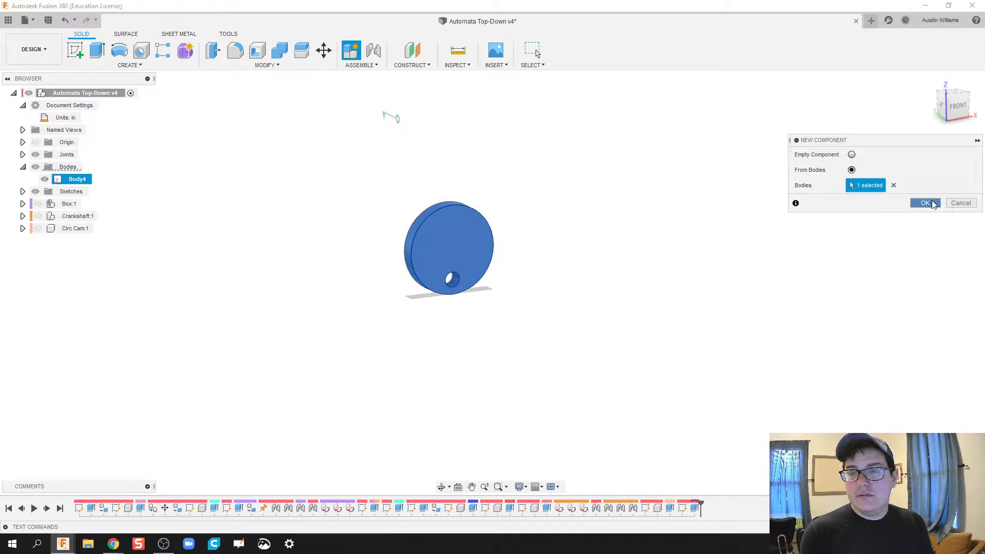
left_click(925, 202)
- Rename Component11:1 to 'Ecc Cam' and then select Circ Cam:1
left_click(72, 218)
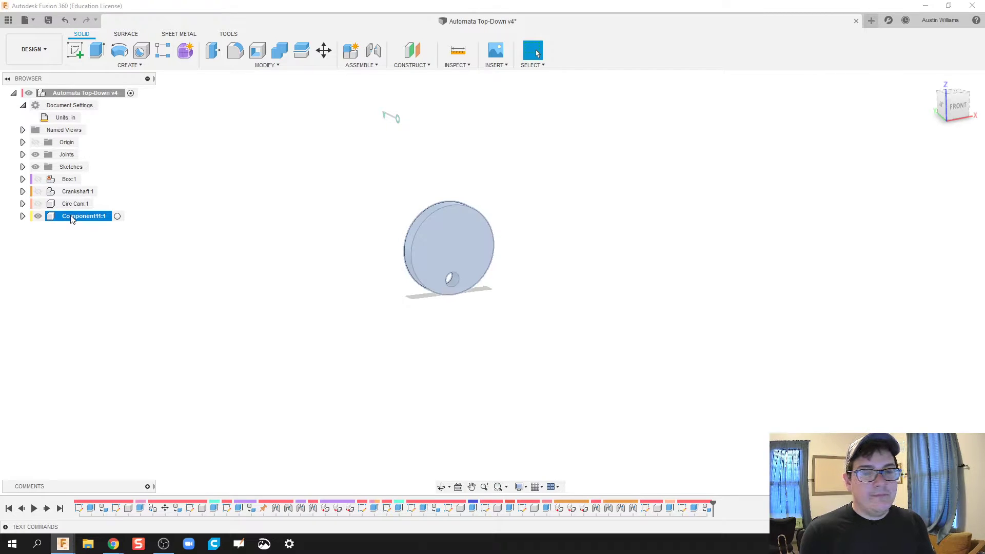
double_click(72, 217)
type("Ecc Cam")
key("Return")
left_click(198, 290)
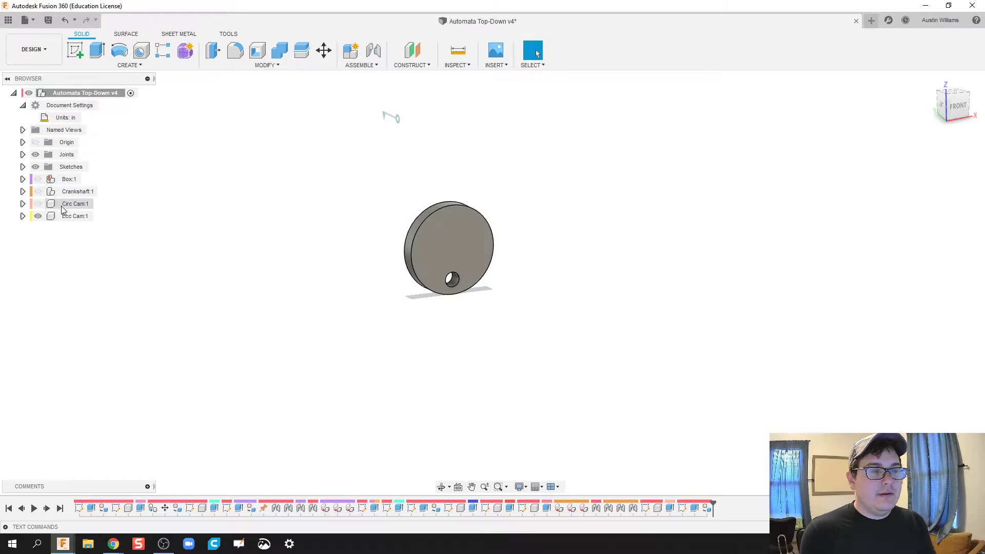
left_click(62, 206)
- Make both the Ecc Cam:1 and Circ Cam:1 discs visible
left_click(48, 216, "ctrl")
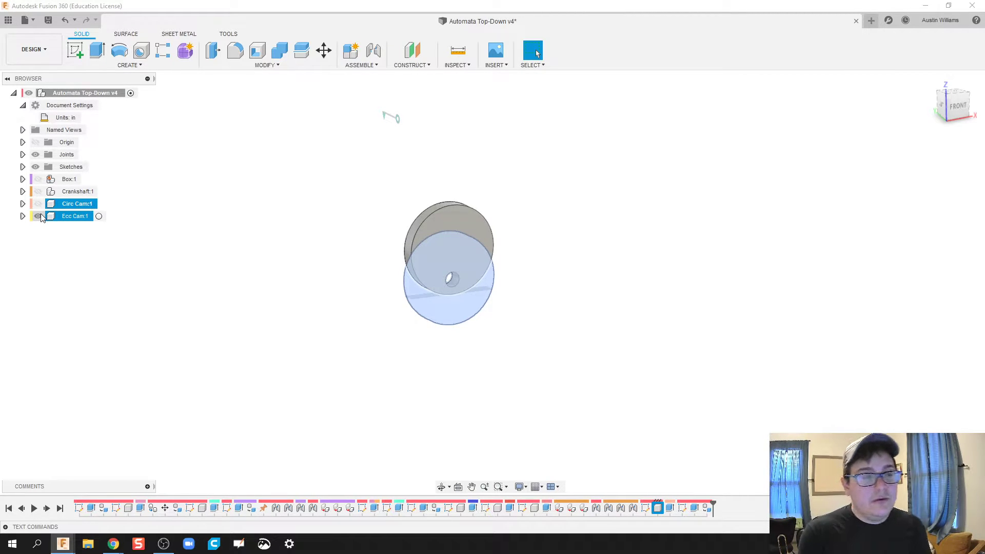
left_click(39, 216)
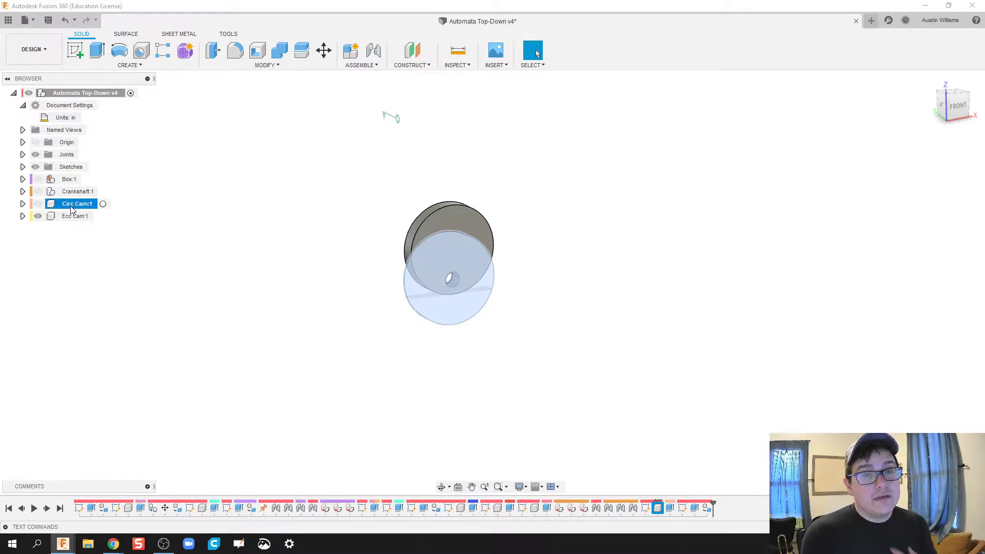
left_click(195, 273)
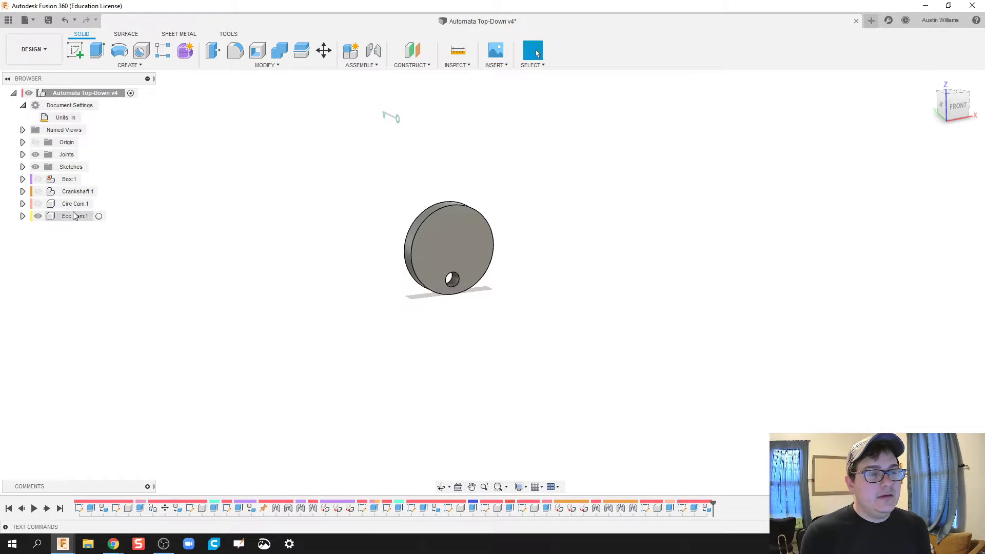
left_click(38, 204)
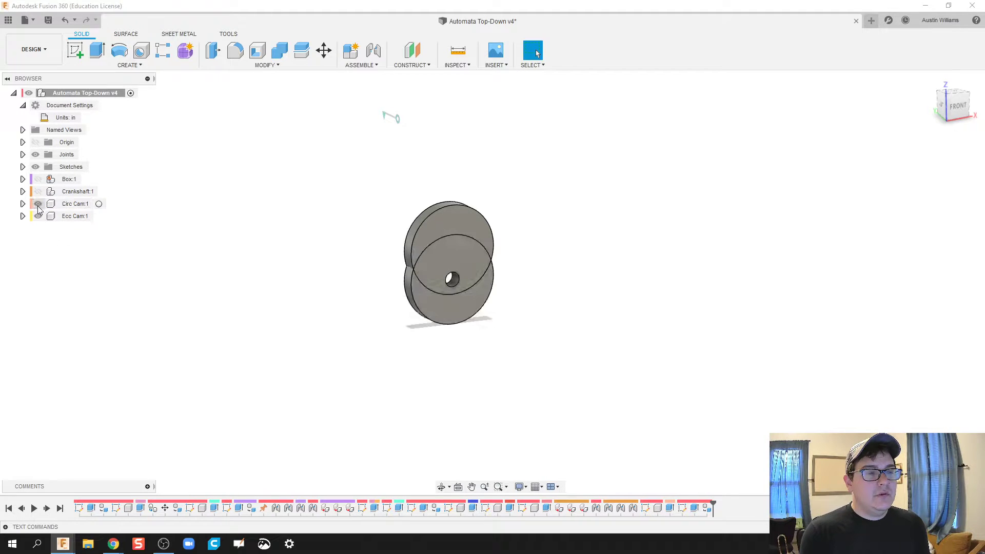
- Apply the ABS Plastic physical material to the Circ Cam and Ecc Cam discs
right_click(75, 205)
left_click(156, 303)
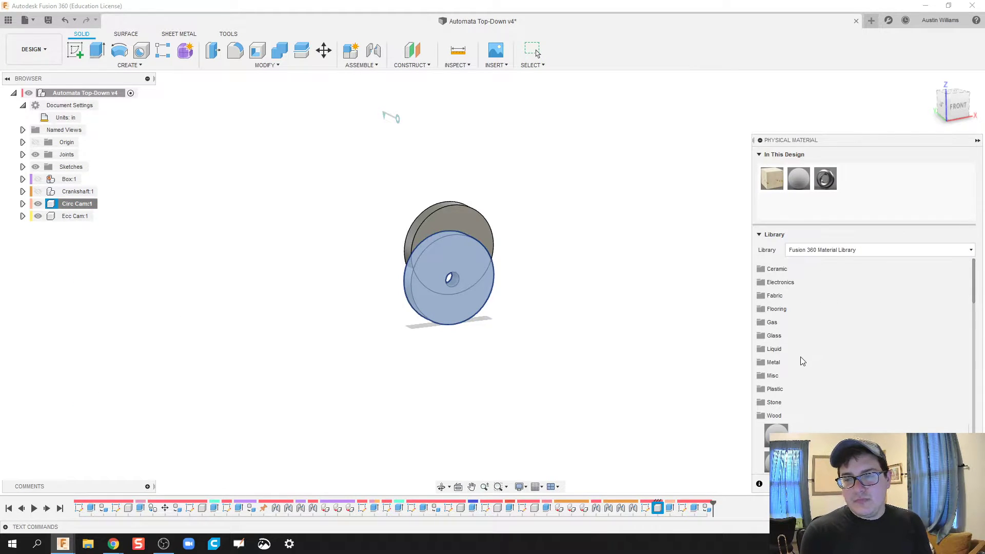
scroll(791, 349, "down", 3)
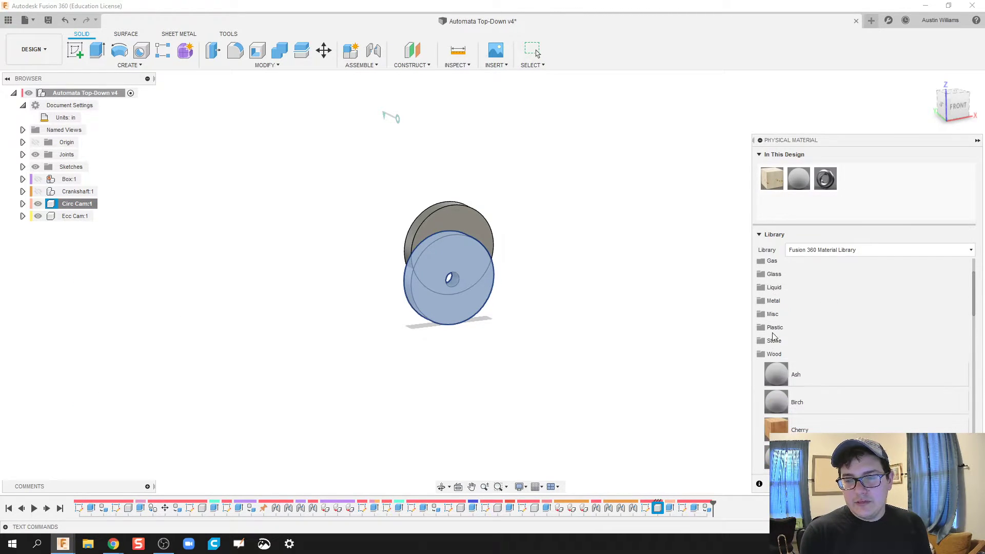
left_click(775, 328)
scroll(842, 375, "down", 5)
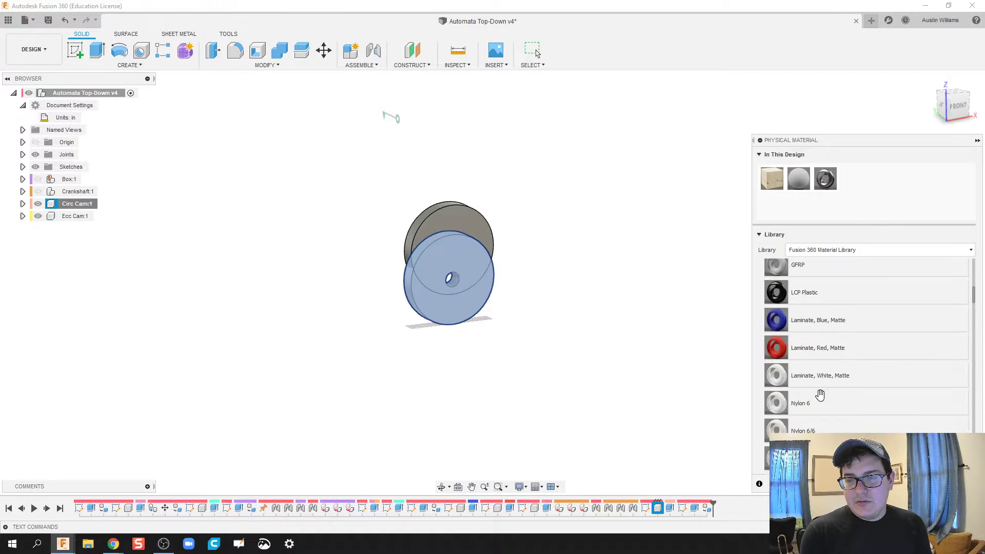
scroll(820, 398, "down", 8)
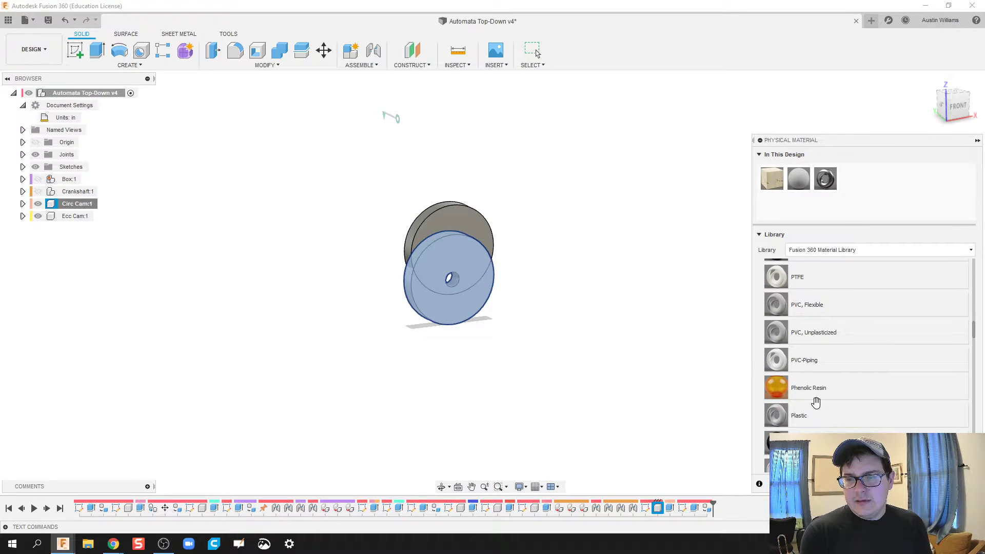
scroll(816, 403, "down", 12)
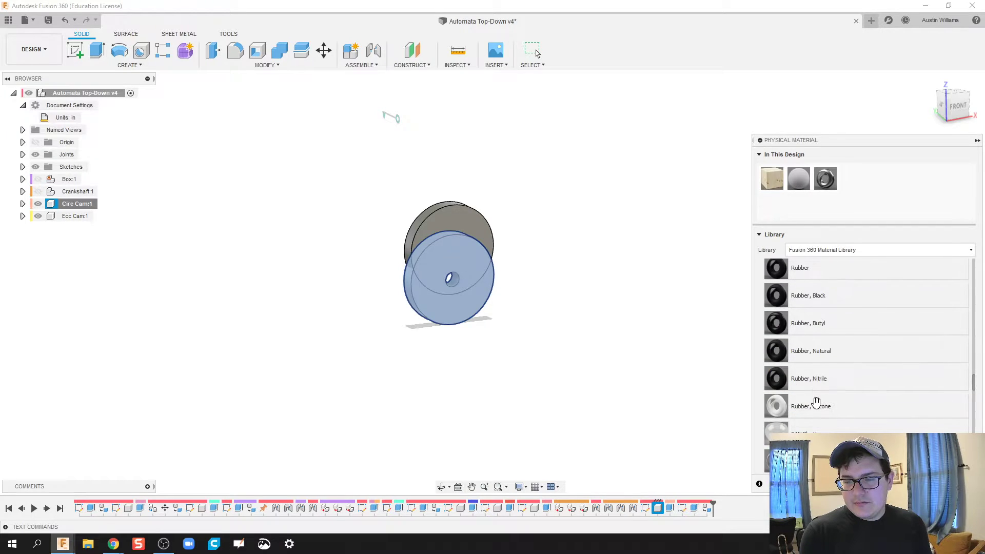
scroll(816, 401, "up", 10)
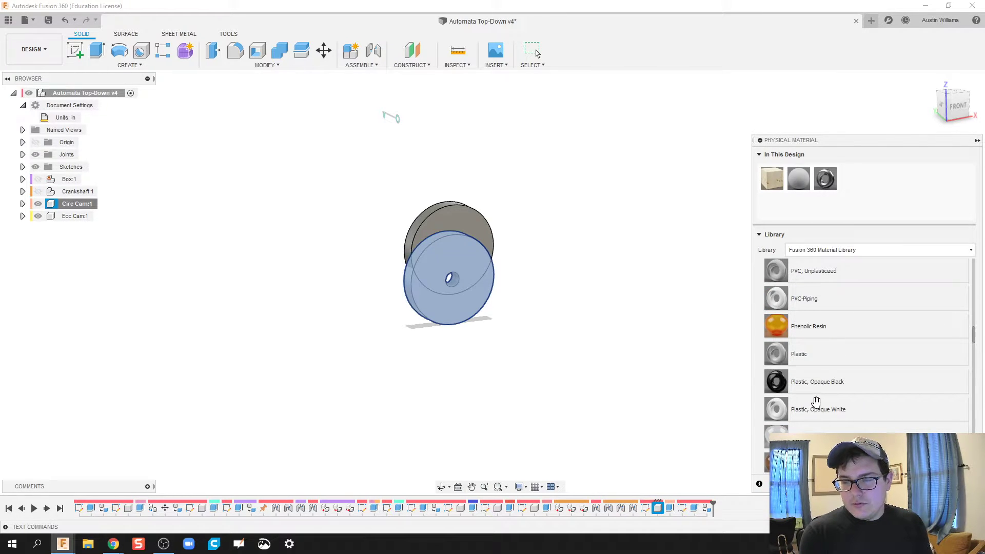
scroll(821, 395, "up", 2)
scroll(850, 379, "up", 2)
scroll(851, 379, "up", 3)
scroll(843, 360, "up", 5)
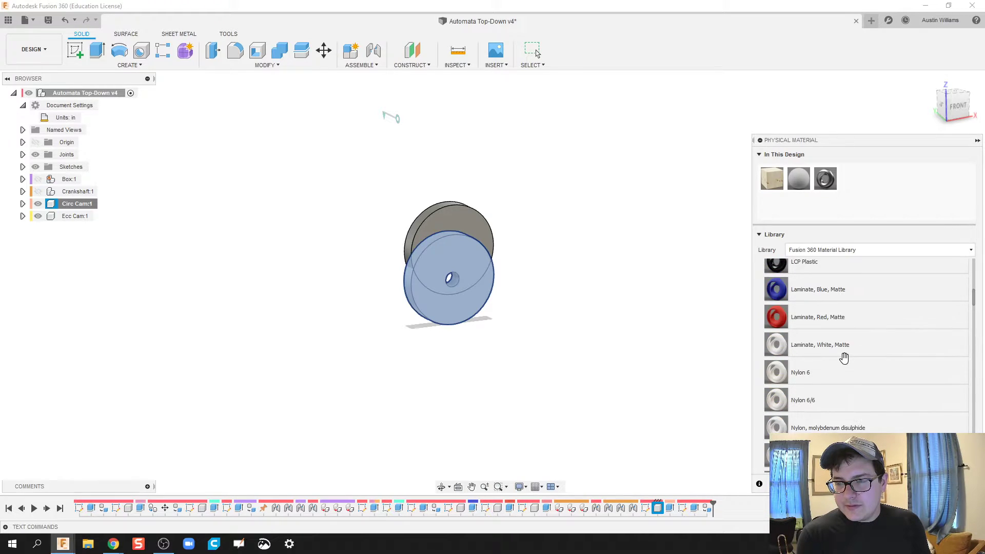
scroll(844, 356, "up", 5)
scroll(842, 354, "down", 1)
scroll(833, 367, "down", 2)
scroll(818, 340, "up", 2)
left_click_drag(801, 318, 442, 220)
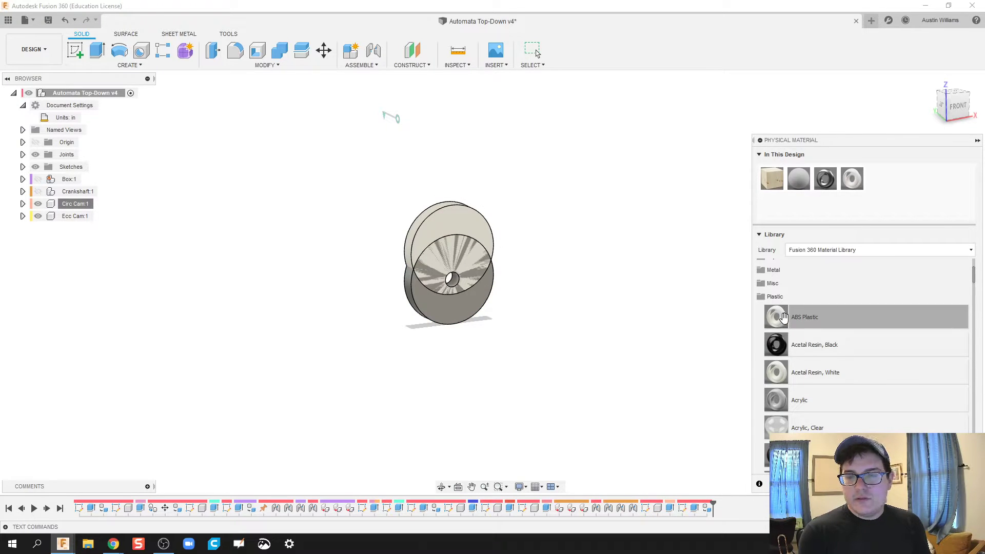
left_click_drag(784, 318, 427, 304)
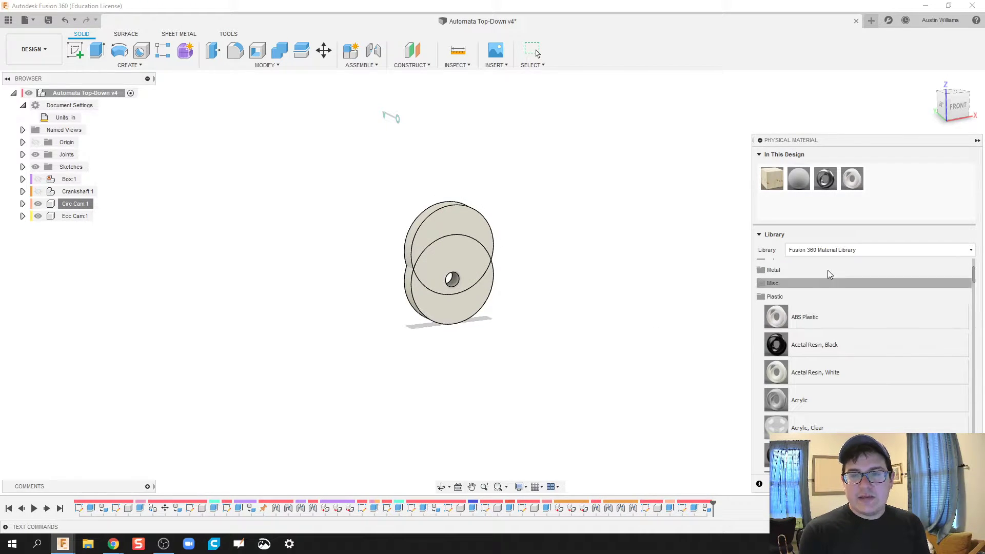
- Give Circ Cam the 'Aluminum - Anodized Rough (Blue)' appearance found by searching 'blue'
key("Escape")
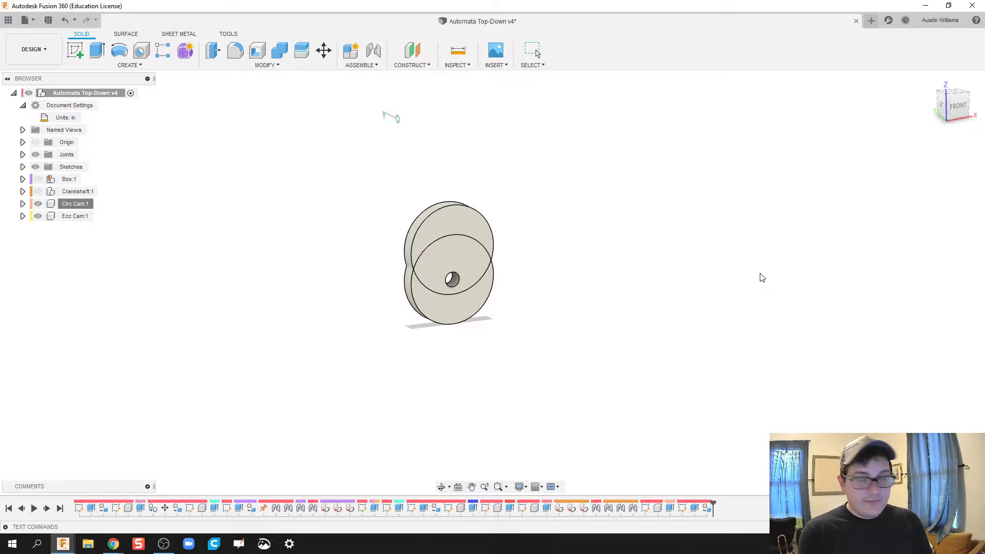
key("a")
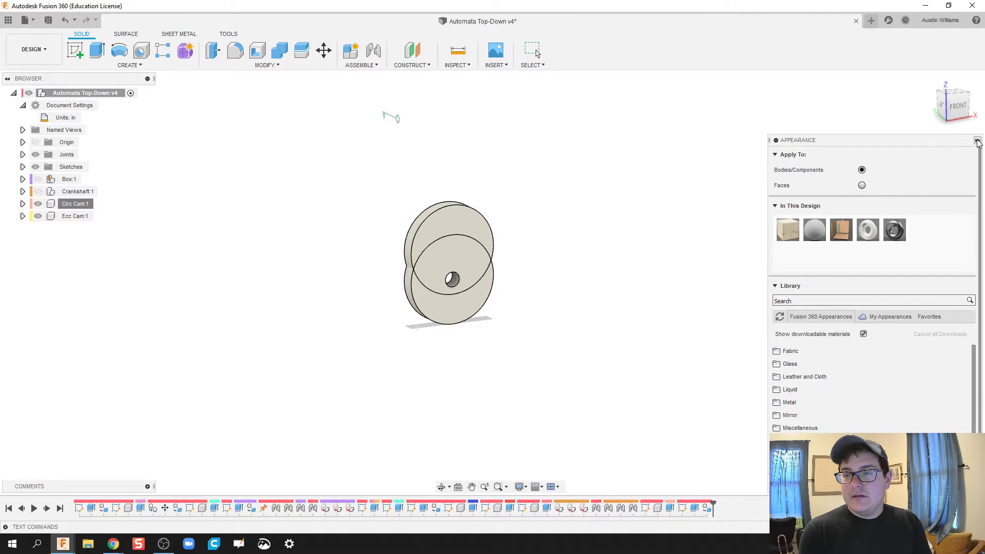
left_click(978, 141)
left_click(978, 147)
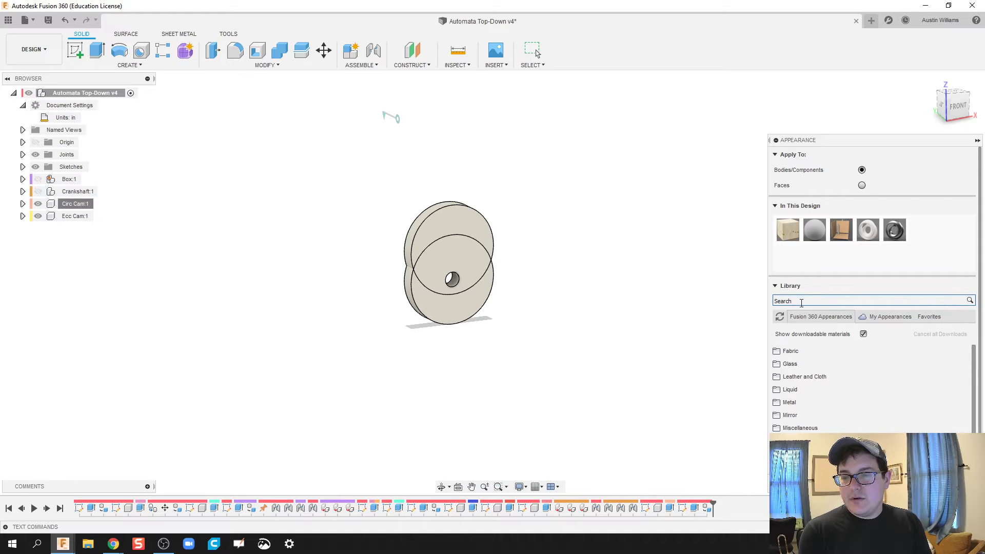
left_click(802, 303)
type("blue")
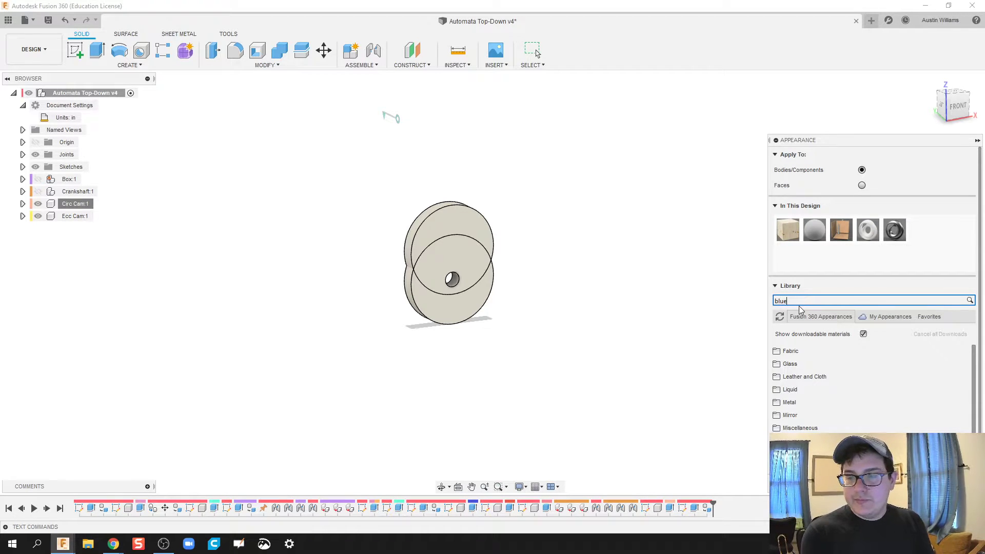
key("Return")
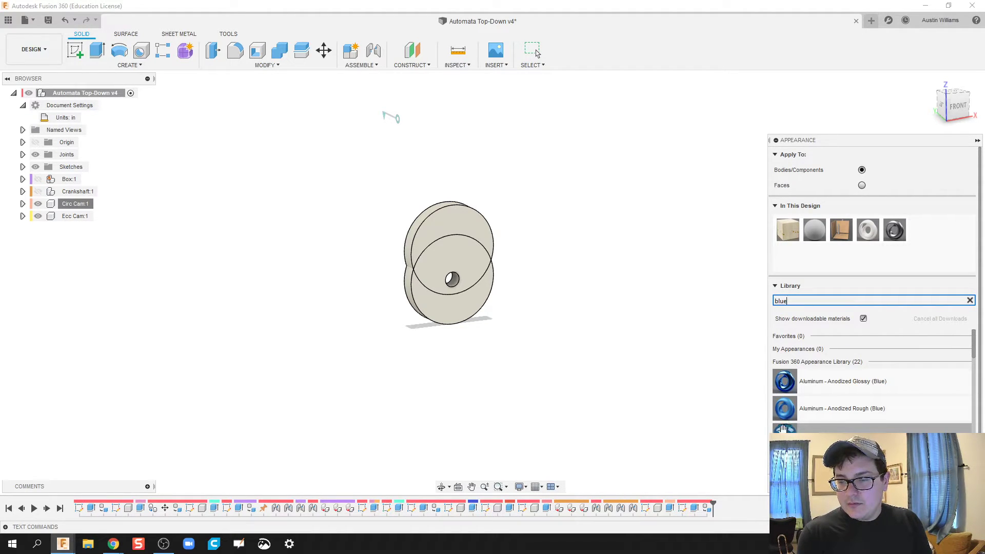
scroll(783, 428, "down", 1)
left_click_drag(783, 370, 463, 301)
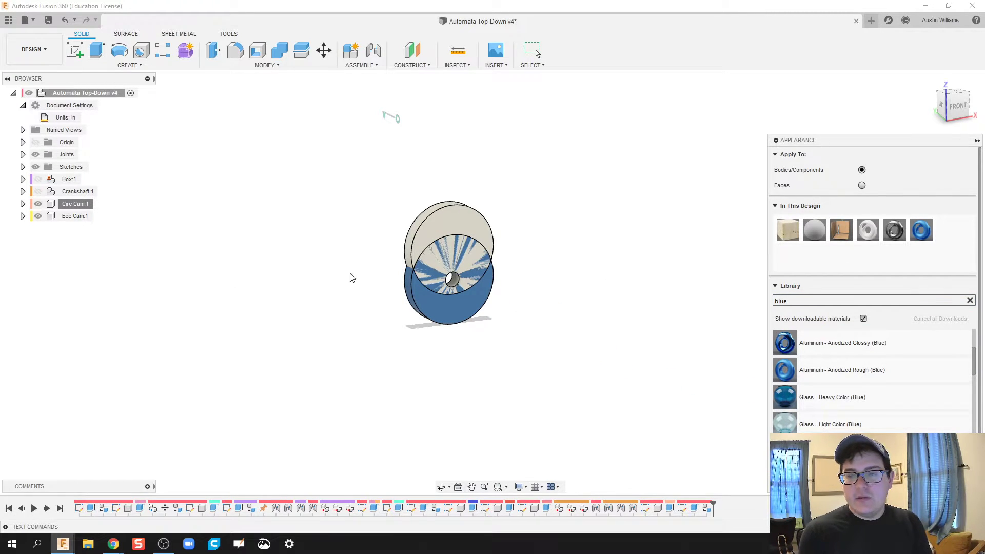
- Hide the Ecc Cam:1 disc, leaving Circ Cam showing
left_click(38, 205)
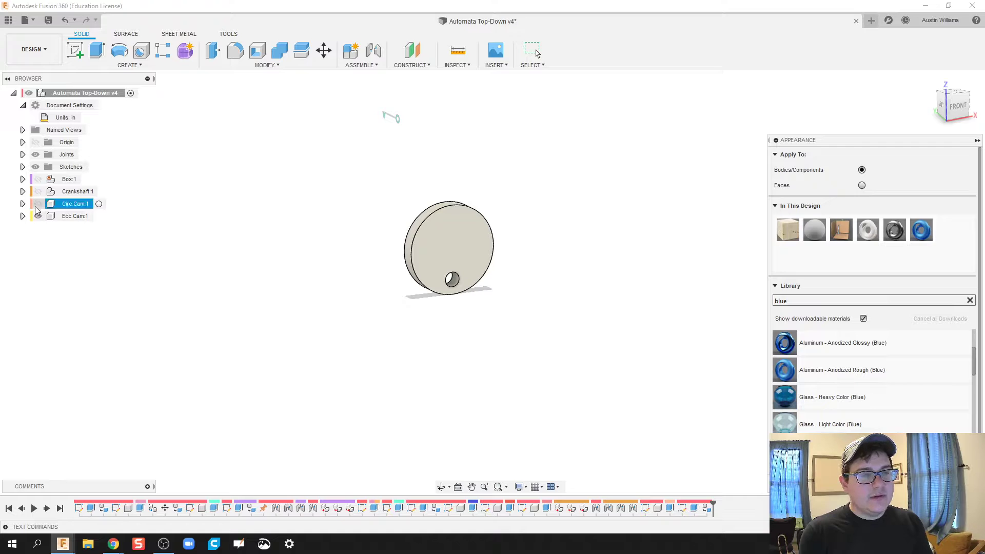
left_click(38, 205)
left_click(38, 217)
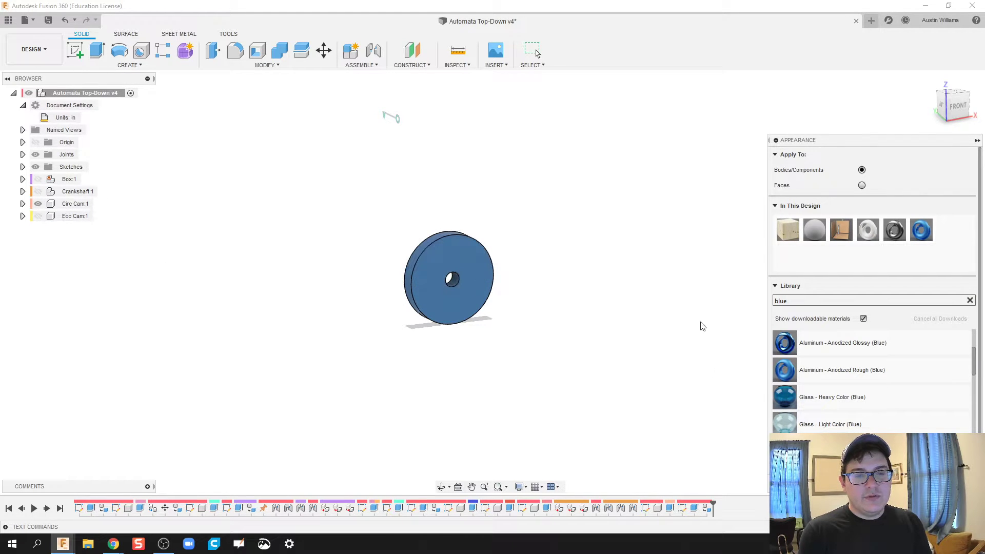
- Hide Circ Cam:1 and sketch a 1.25 in circumscribed hexagon centred on the origin
left_click(38, 203)
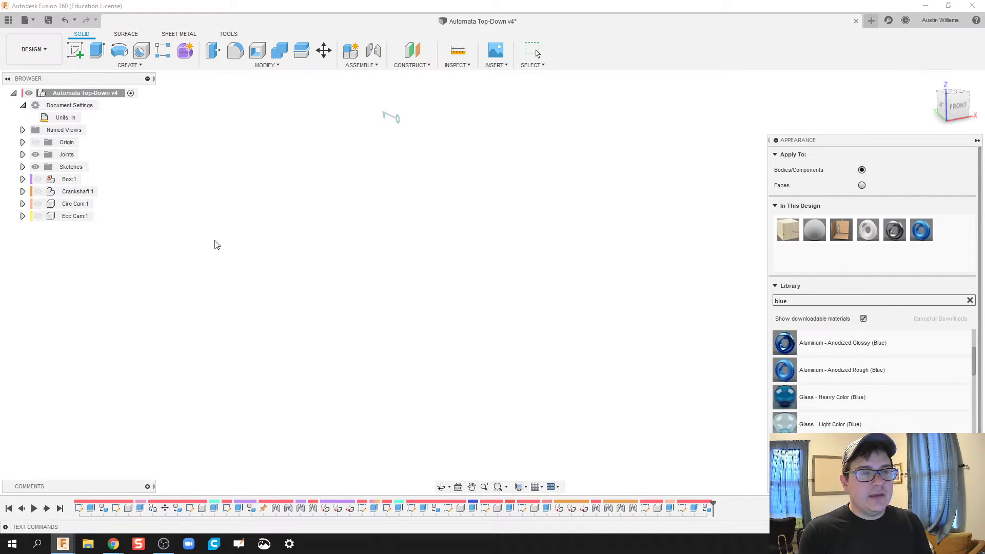
left_click(75, 50)
left_click(478, 258)
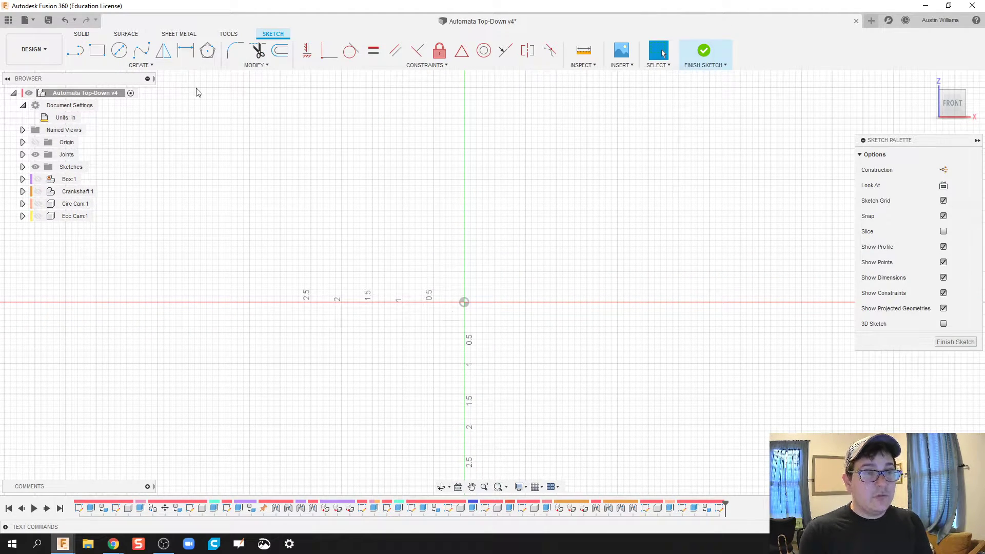
left_click(142, 65)
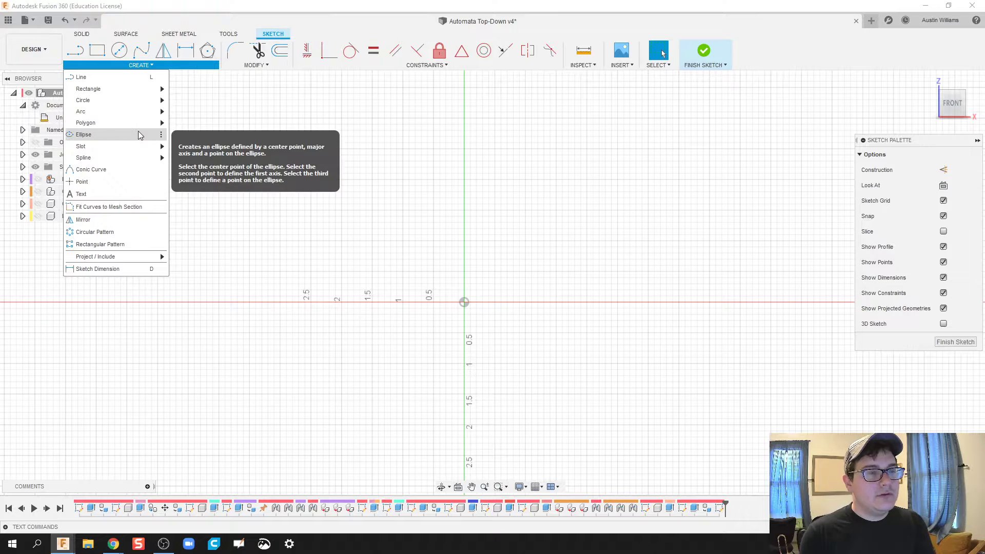
mouse_move(139, 123)
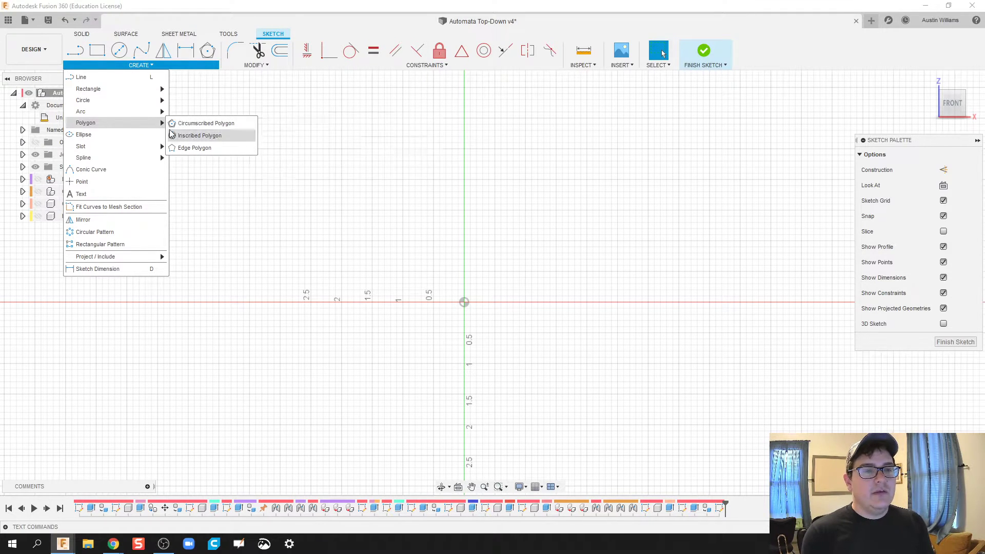
left_click(214, 123)
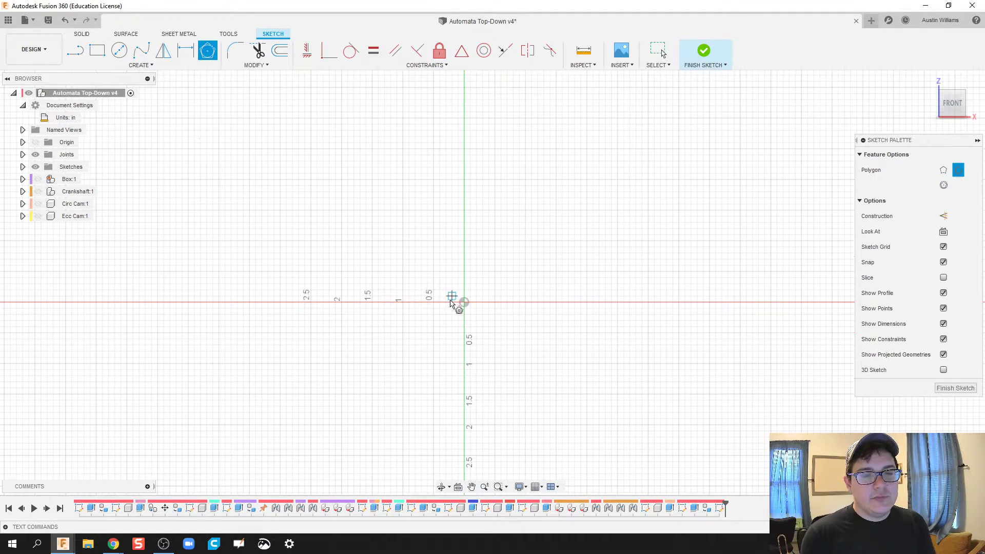
left_click(464, 302)
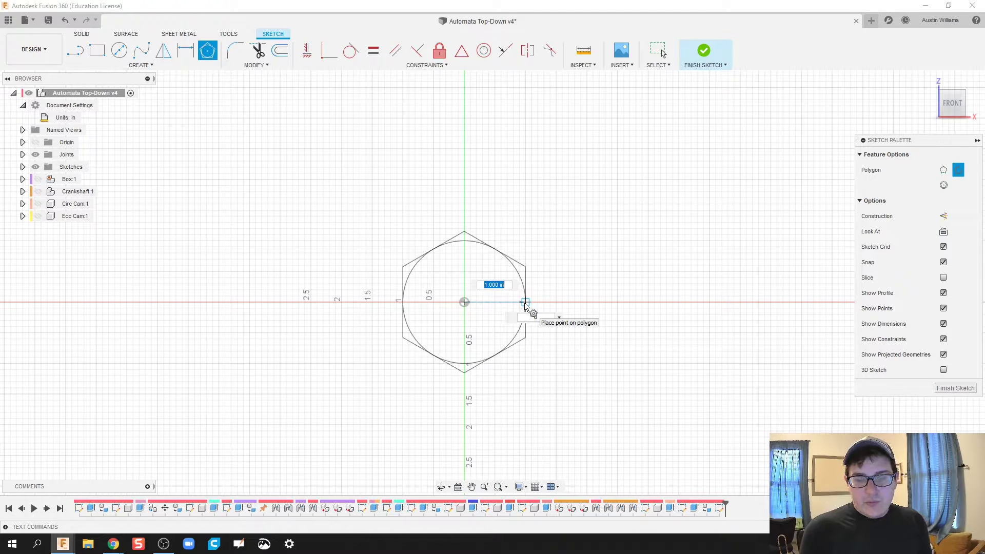
type("1.25")
key("Tab")
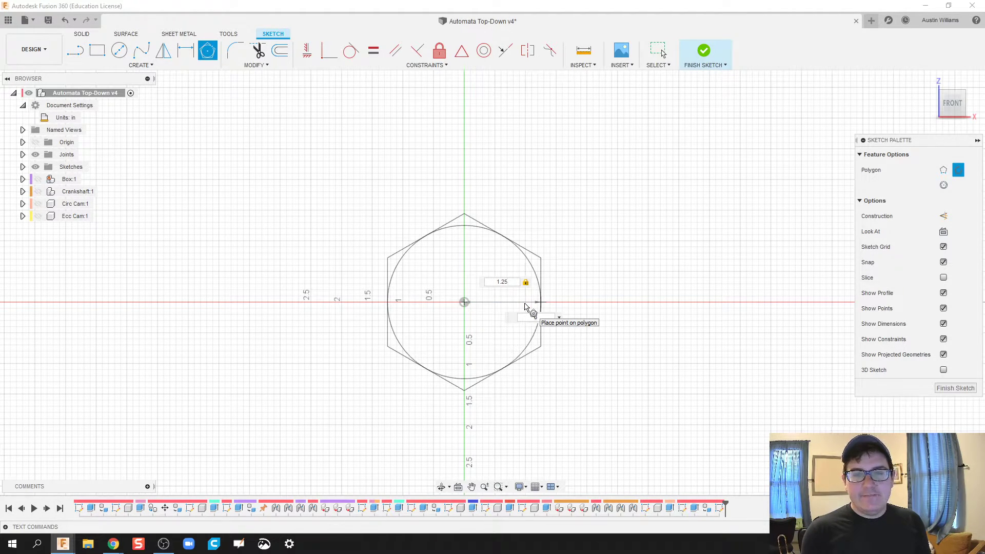
key("Return")
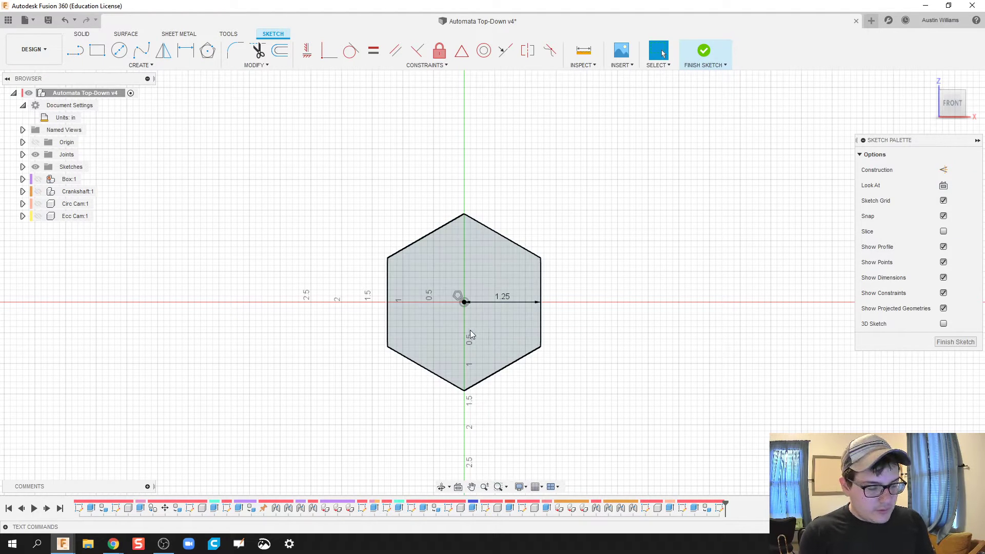
- Add a 0.25 in circle at the hexagon's centre and finish the sketch
key("c")
left_click(464, 302)
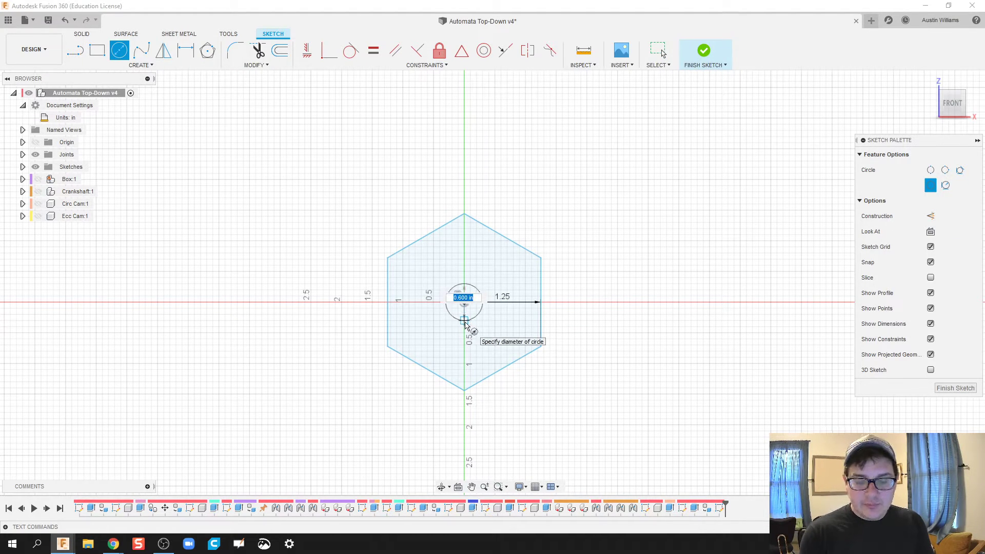
type("0.25")
key("Return")
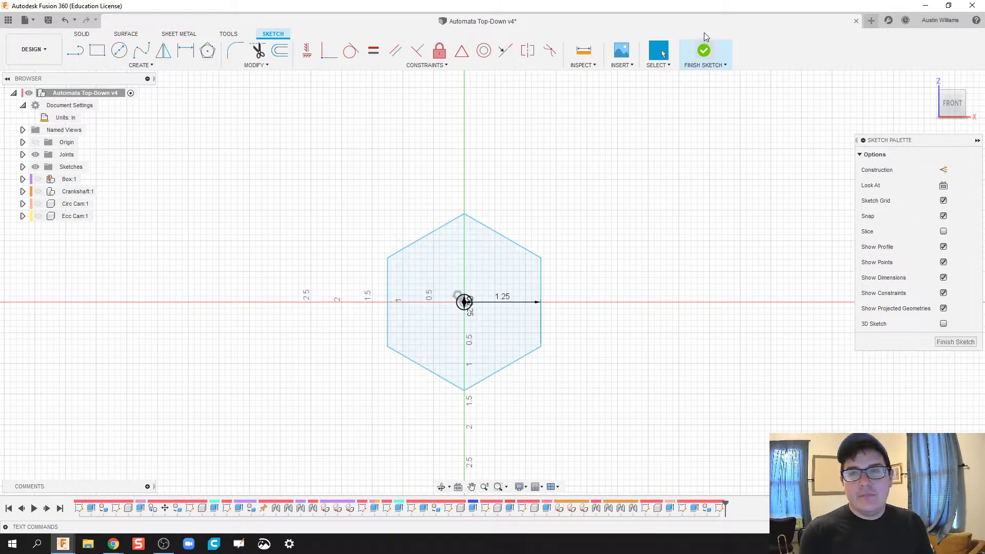
left_click(704, 49)
middle_click_drag(595, 300, 614, 310, "shift")
- Extrude the hexagon profile 0.25 in as a new component
key("e")
left_click(463, 250)
type("0")
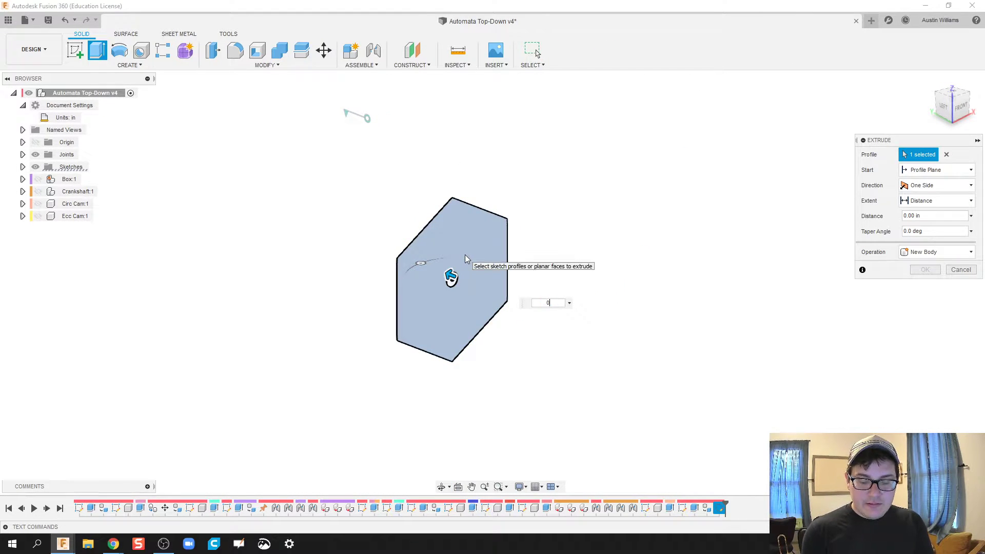
type(".25")
left_click(938, 252)
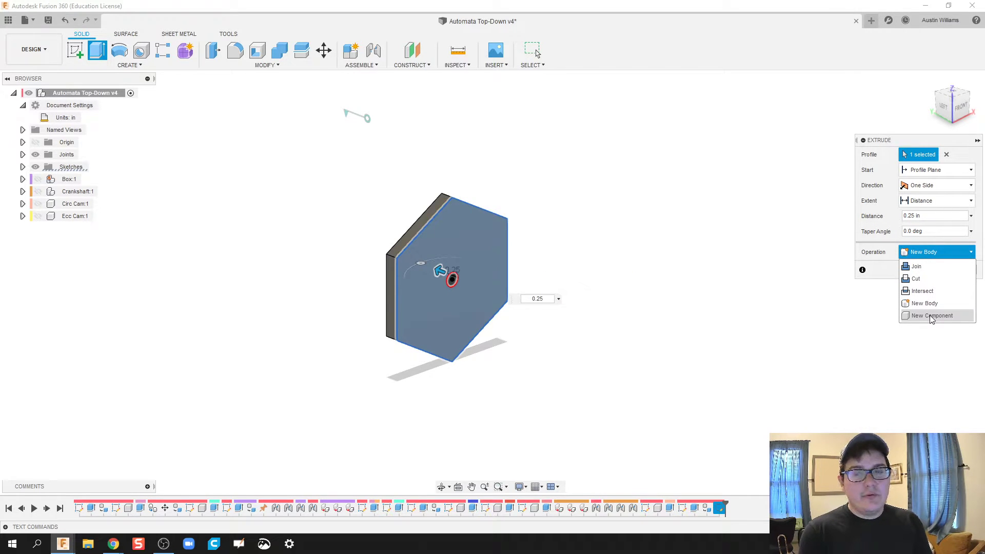
left_click(932, 315)
left_click(925, 268)
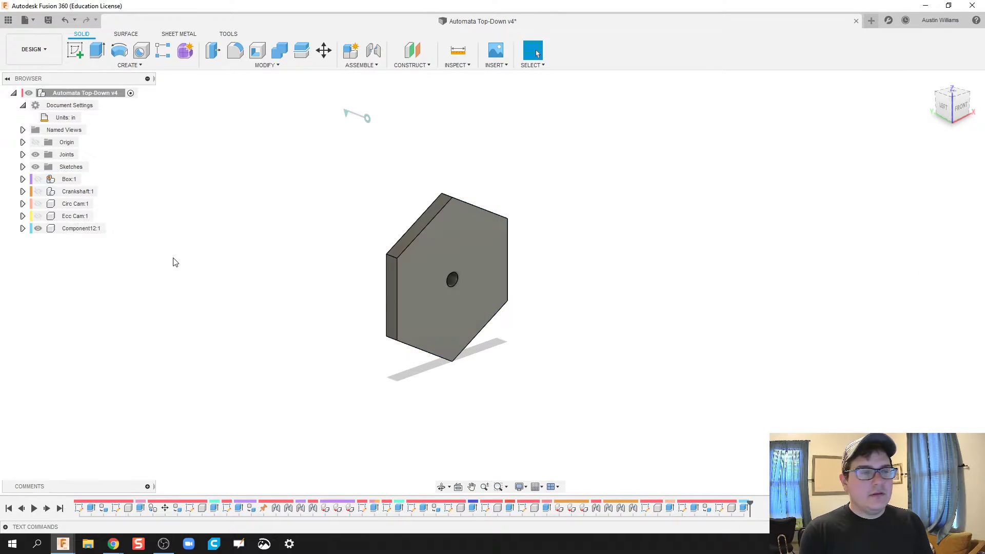
- Rename Component12:1 to 'Hex Cam'
left_click(68, 230)
double_click(68, 229)
type("Hex Cam")
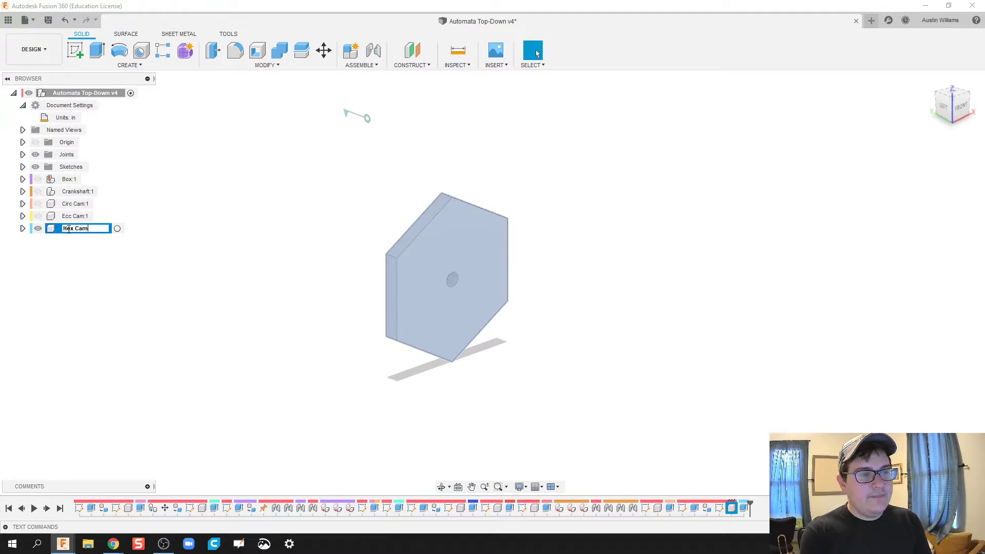
key("Return")
left_click(342, 288)
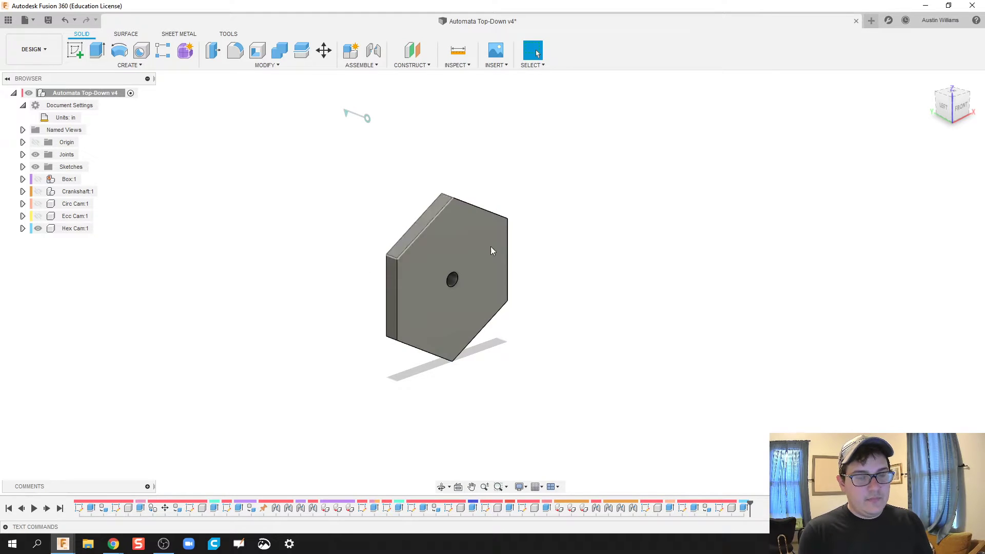
- Apply the ABS Plastic physical material to Hex Cam
right_click(75, 229)
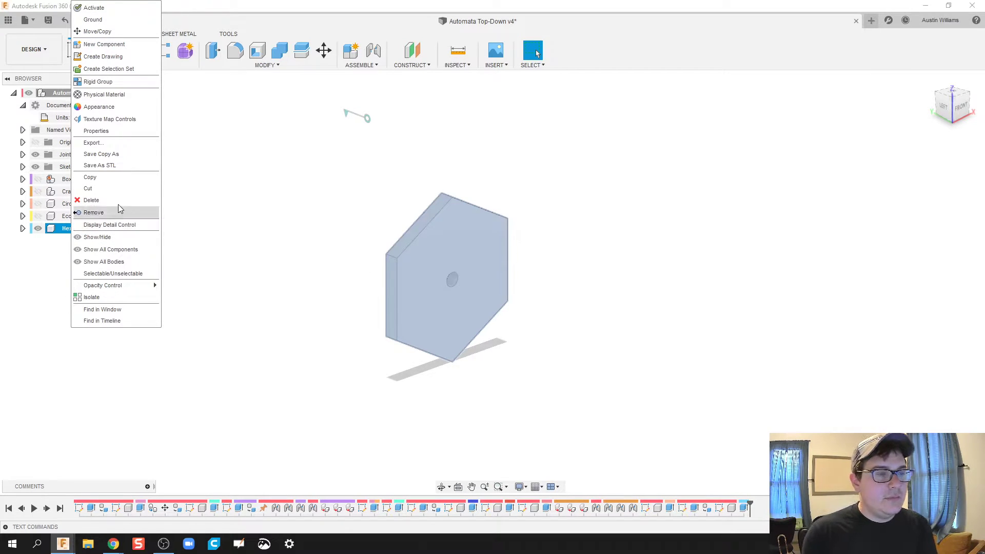
left_click(127, 96)
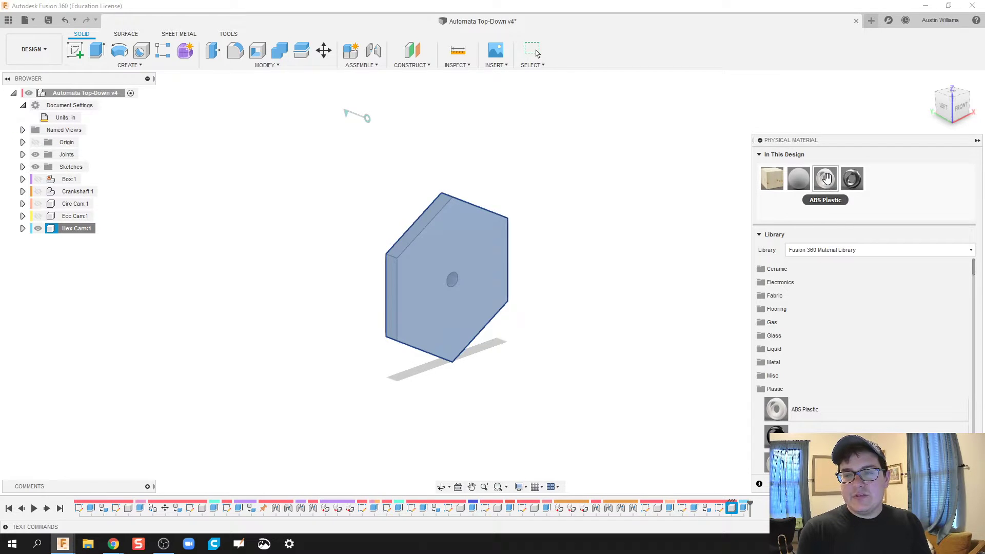
left_click_drag(827, 178, 473, 265)
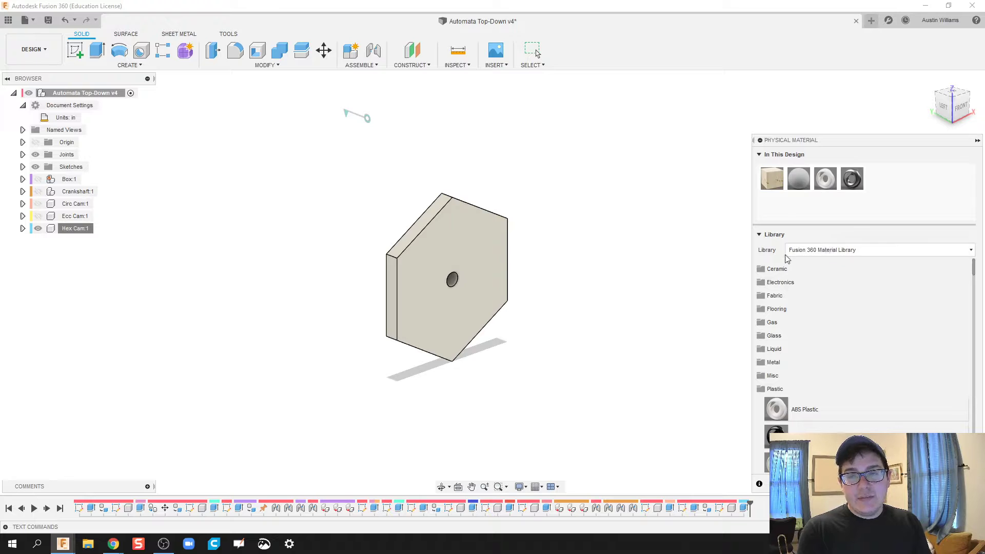
left_click(978, 140)
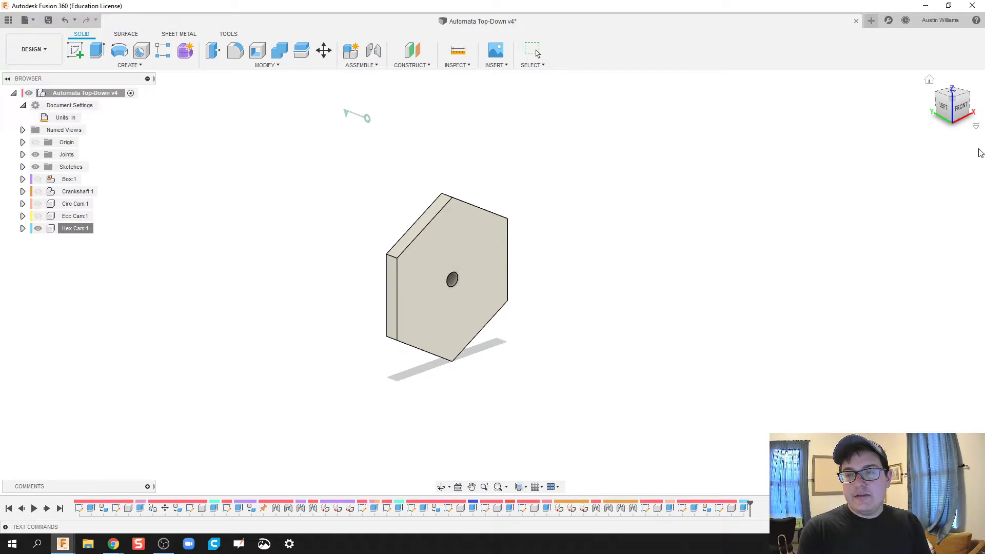
- Give Hex Cam the 'Paint - Metallic (Red)' appearance found by searching 'red'
key("a")
left_click(818, 301)
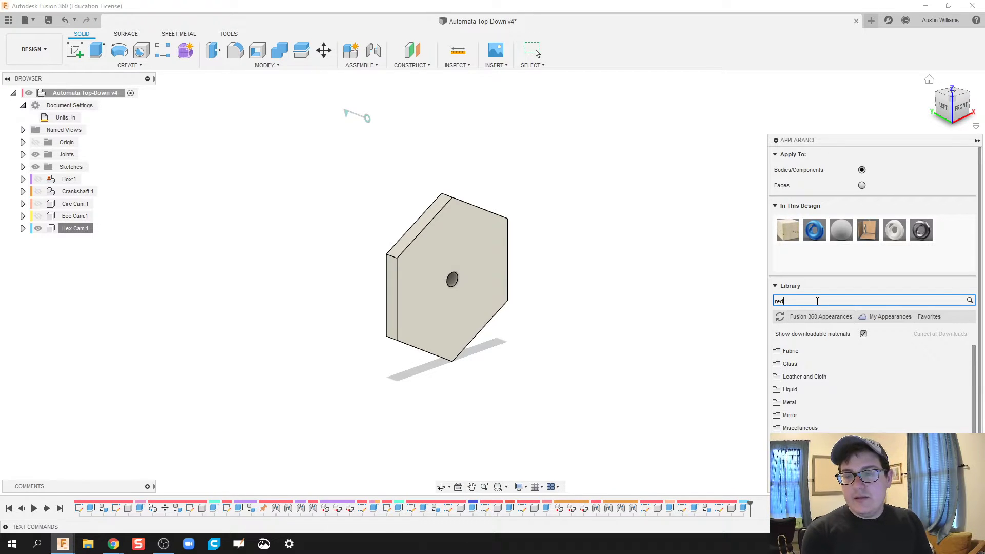
type("red")
key("Return")
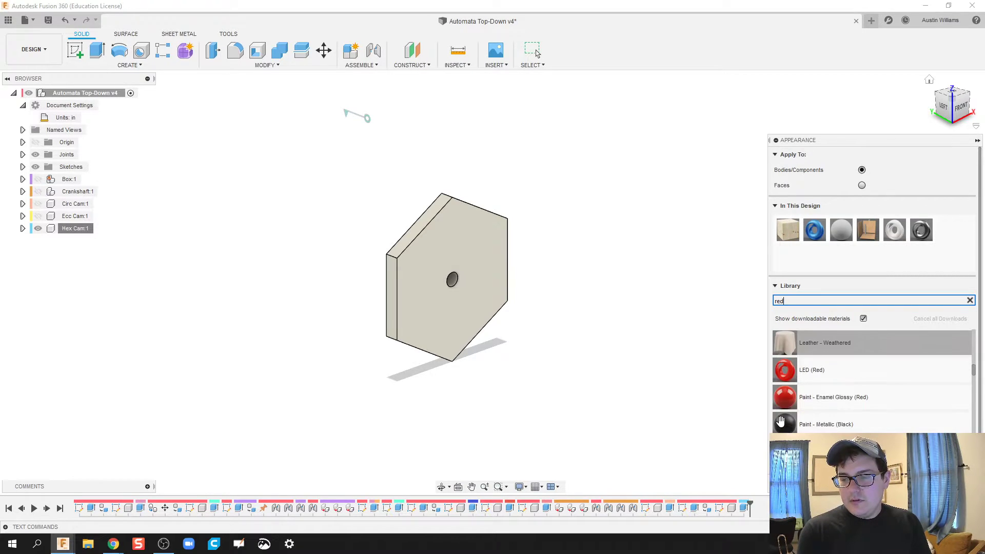
scroll(782, 426, "down", 2)
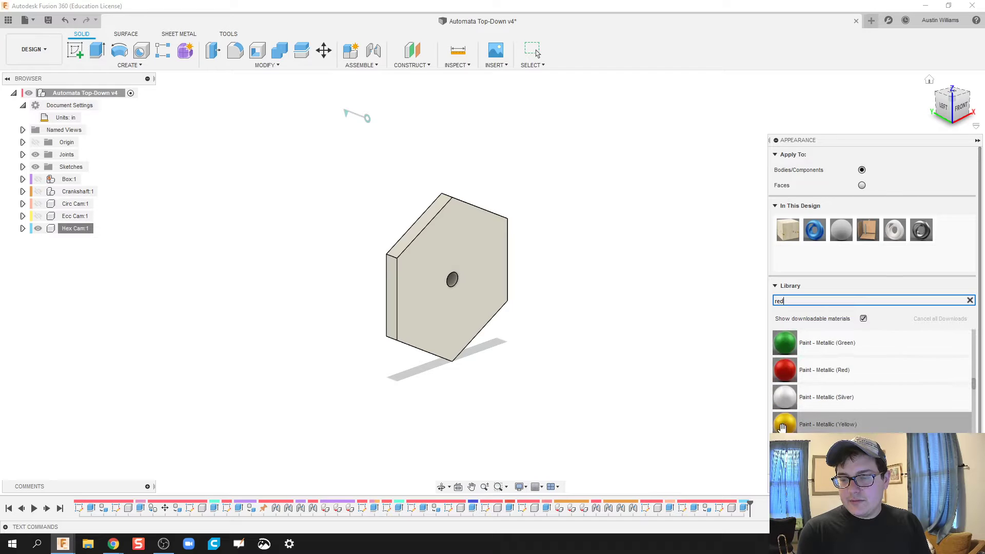
mouse_move(785, 370)
left_mouse_down()
mouse_move(734, 377)
mouse_move(470, 256)
left_mouse_up()
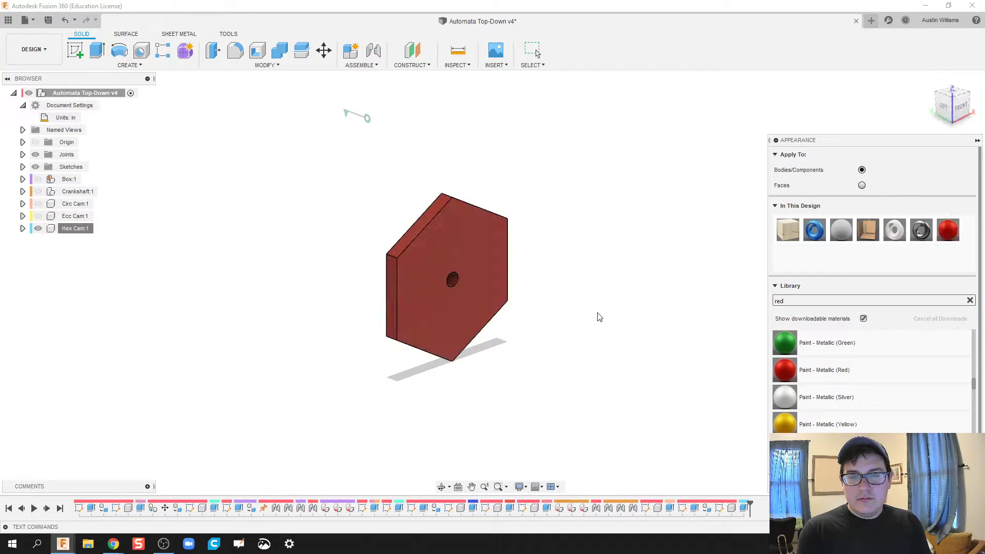
left_click(978, 141)
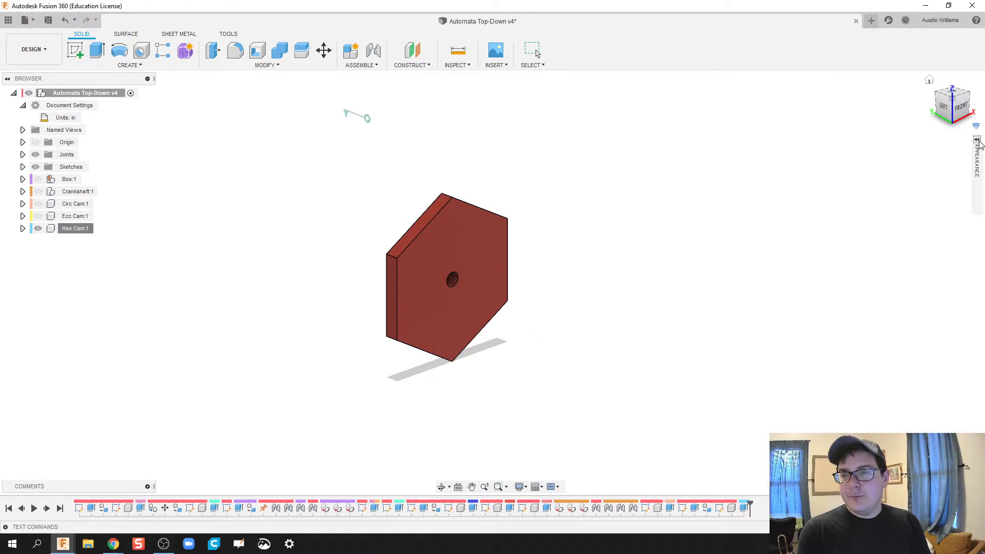
- Hide the Hex Cam and start a new sketch on the front (XZ) plane
left_click(38, 229)
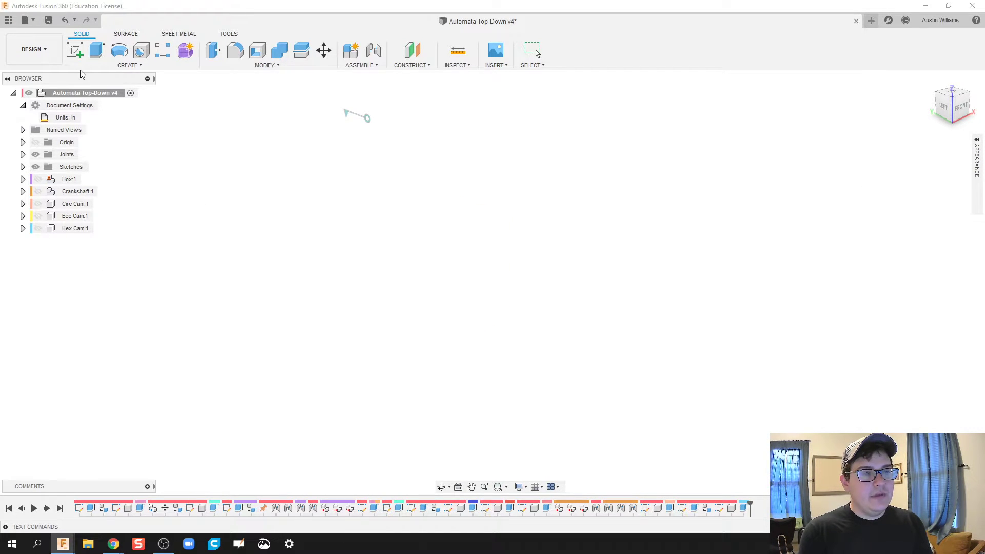
left_click(75, 50)
left_click(456, 241)
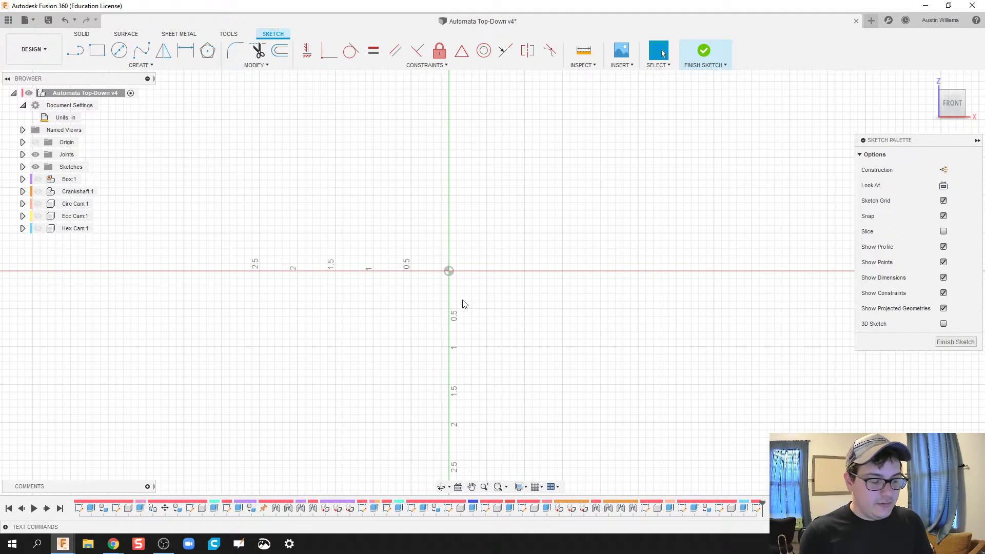
- Draw a 0.25 in circle centred at the origin
key("c")
left_click(449, 271)
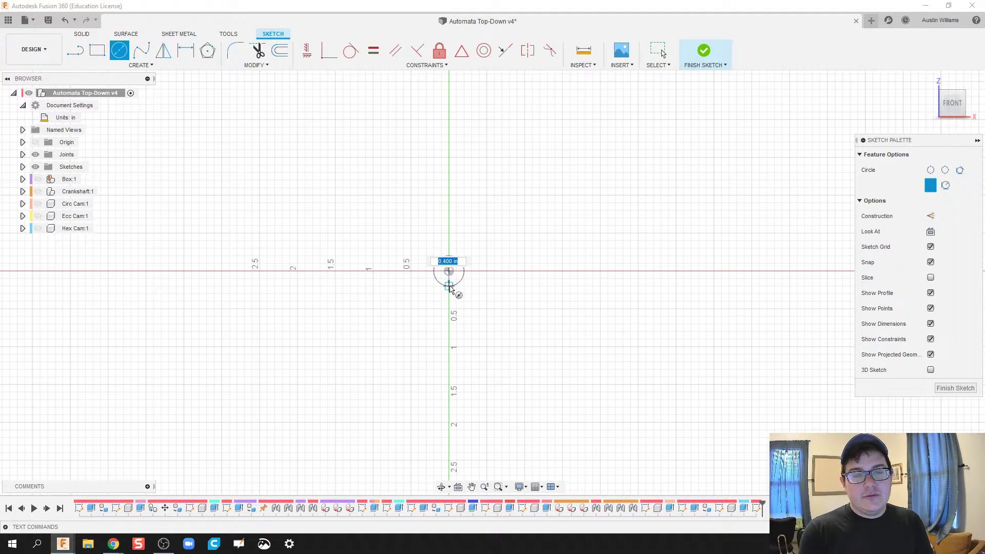
type("0.25")
key("Return")
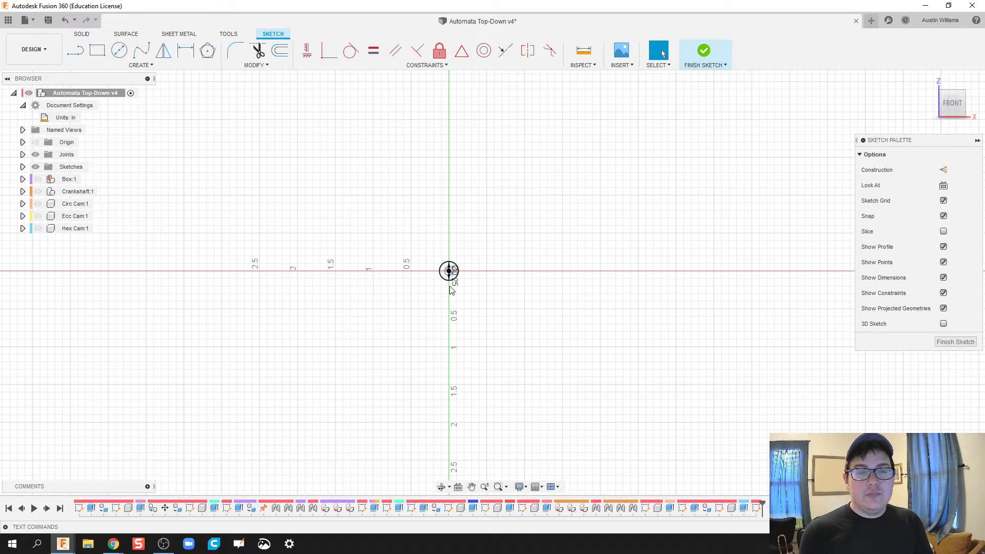
scroll(477, 287, "up", 3)
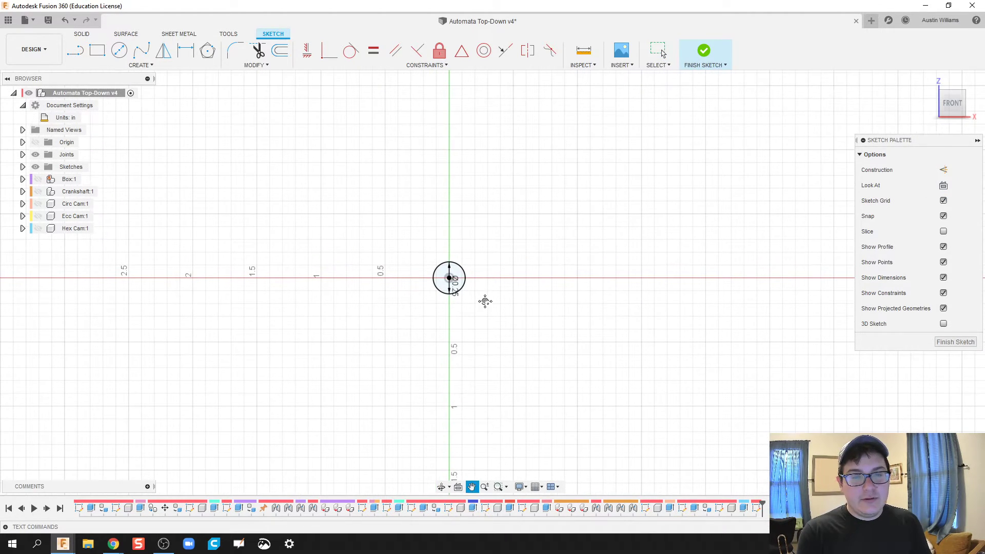
scroll(505, 301, "down", 1)
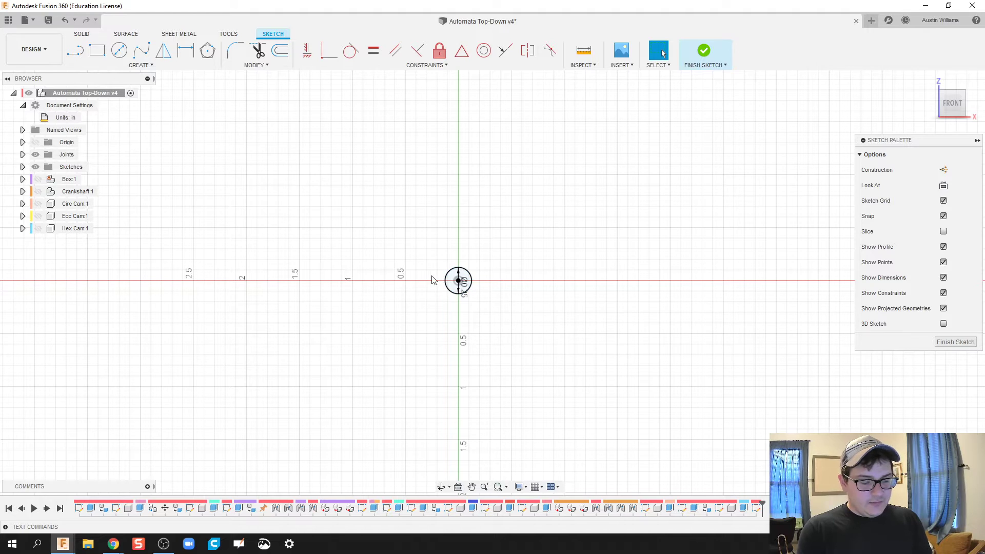
- Draw a vertical line up from the origin and add a 0.5 in segment at its top
key("l")
left_click(458, 281)
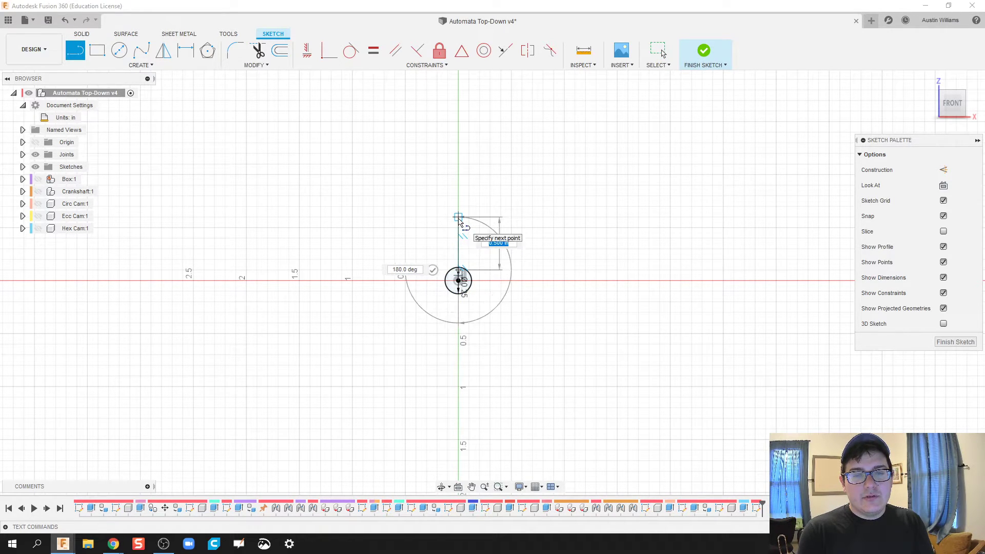
left_click(458, 217)
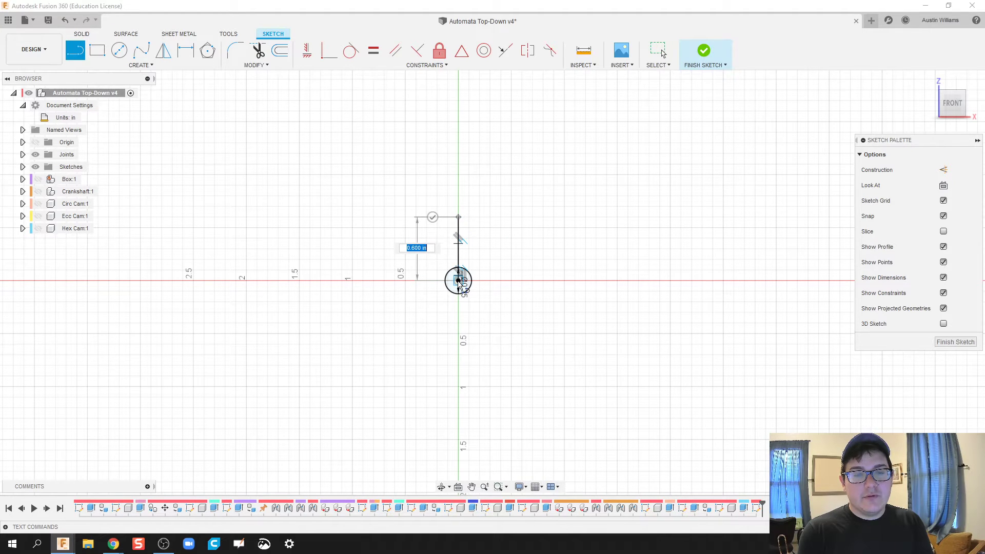
key("Escape")
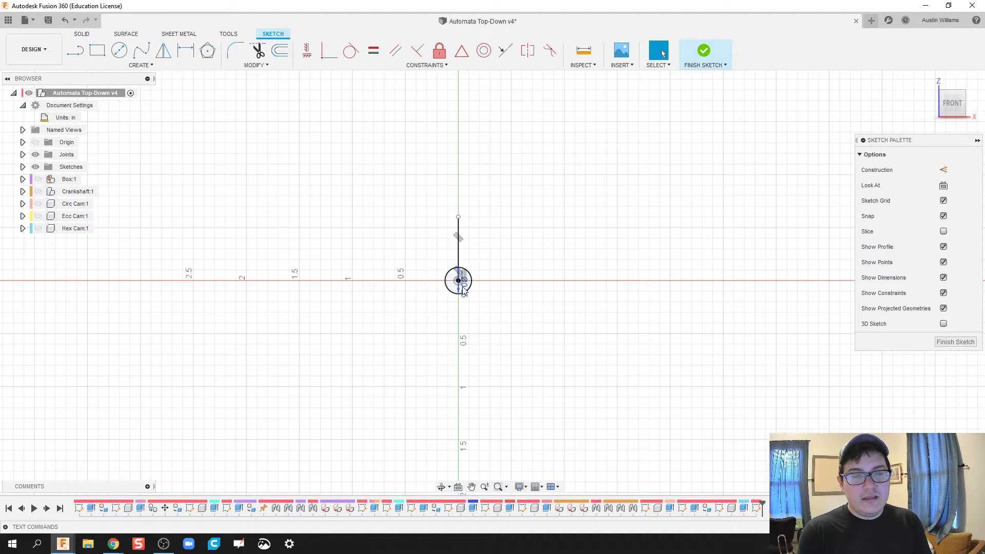
key("l")
left_click(458, 217)
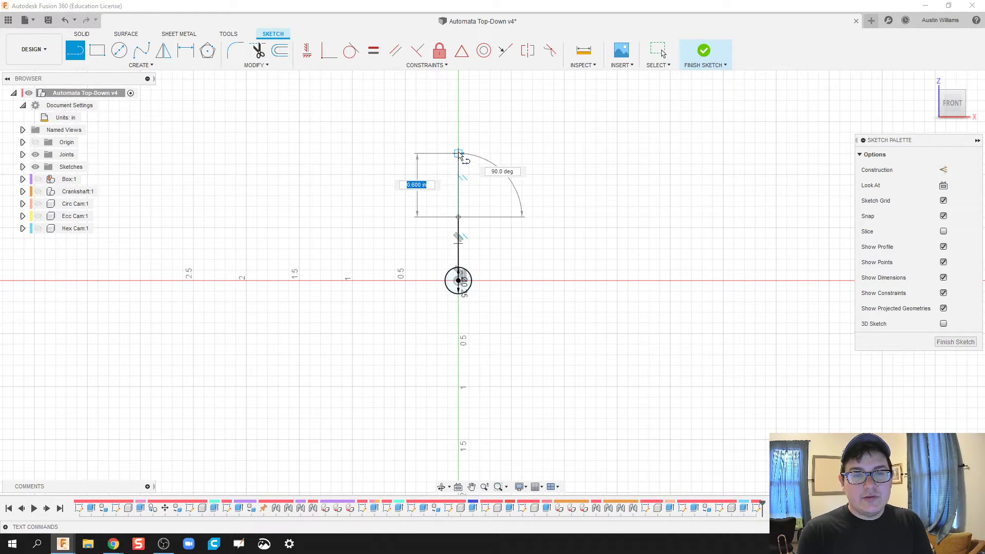
type("0.5")
key("Return")
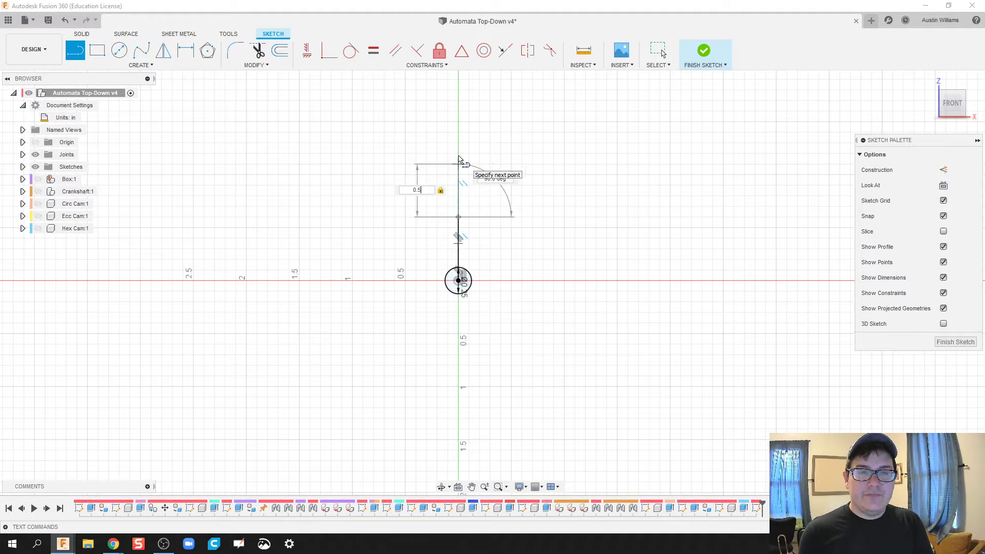
key("Escape")
scroll(468, 226, "up", 1)
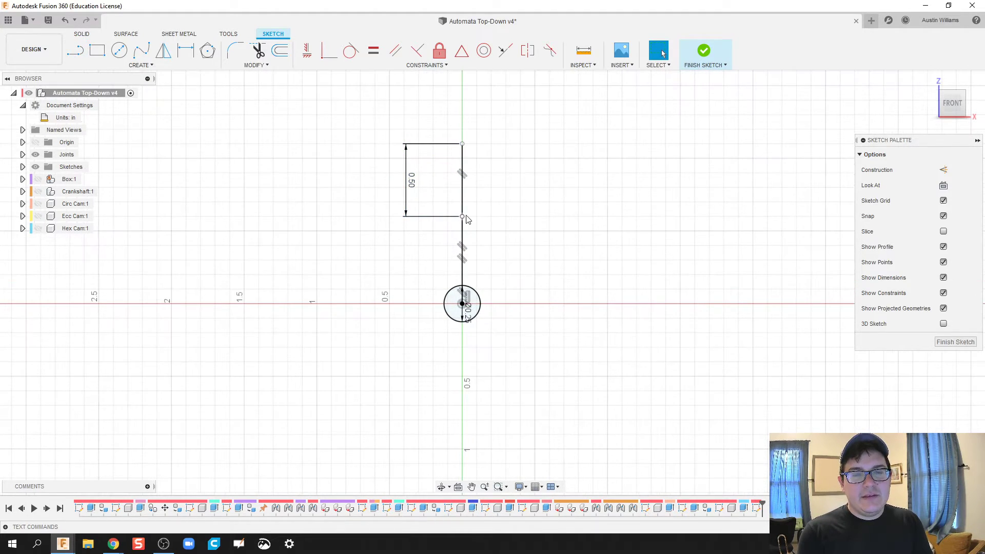
left_click(462, 217)
left_click(517, 259)
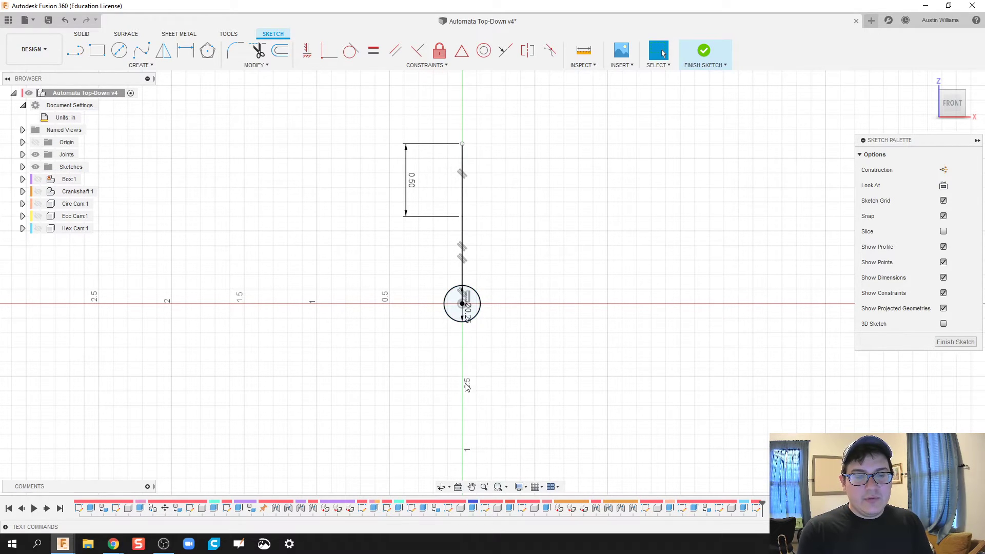
- Draw a 0.75 in line straight down from the shaft centre
key("c")
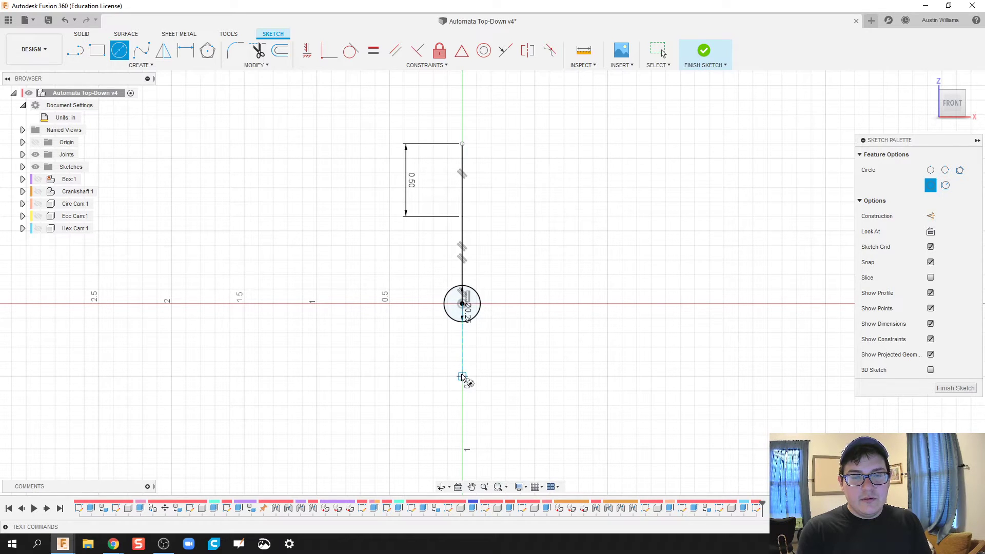
key("Escape")
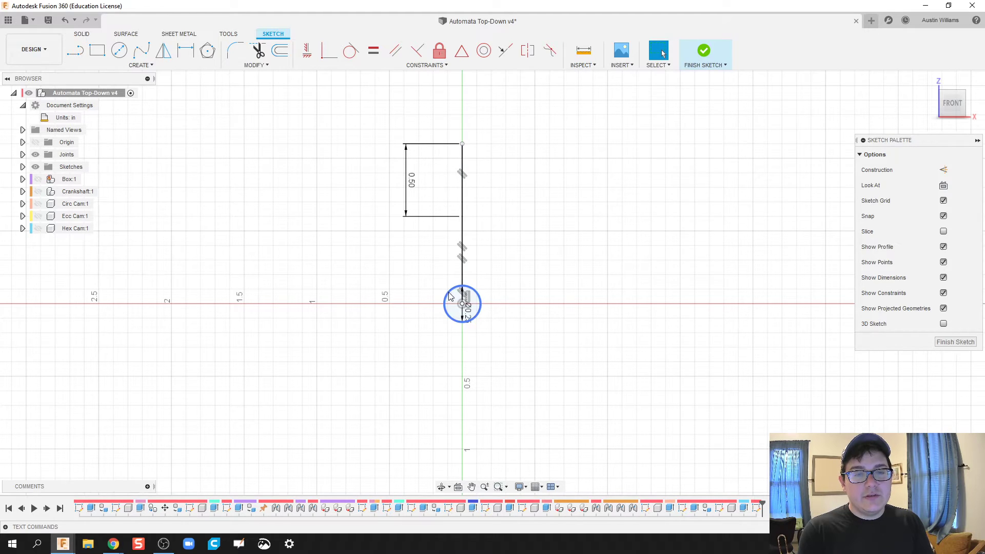
key("l")
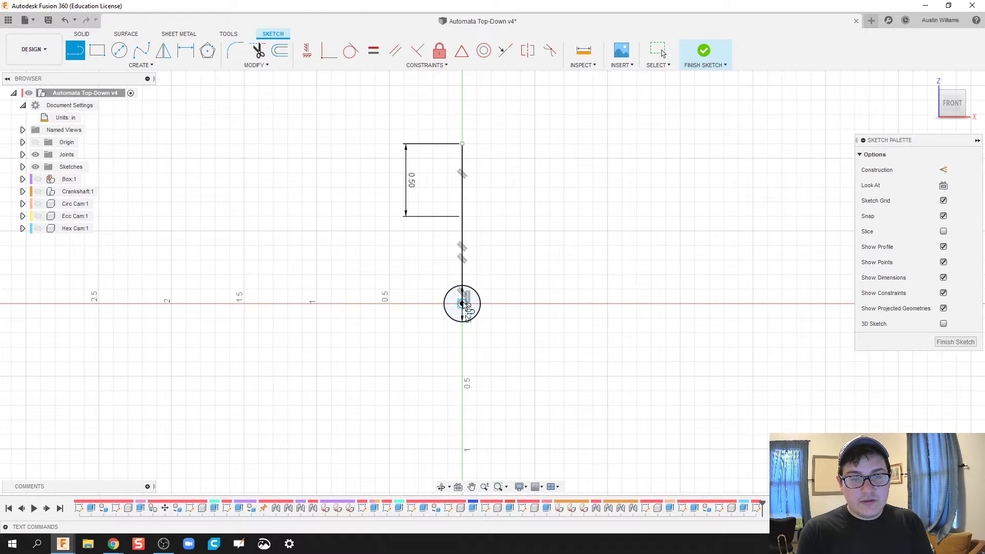
left_click_drag(462, 304, 463, 383)
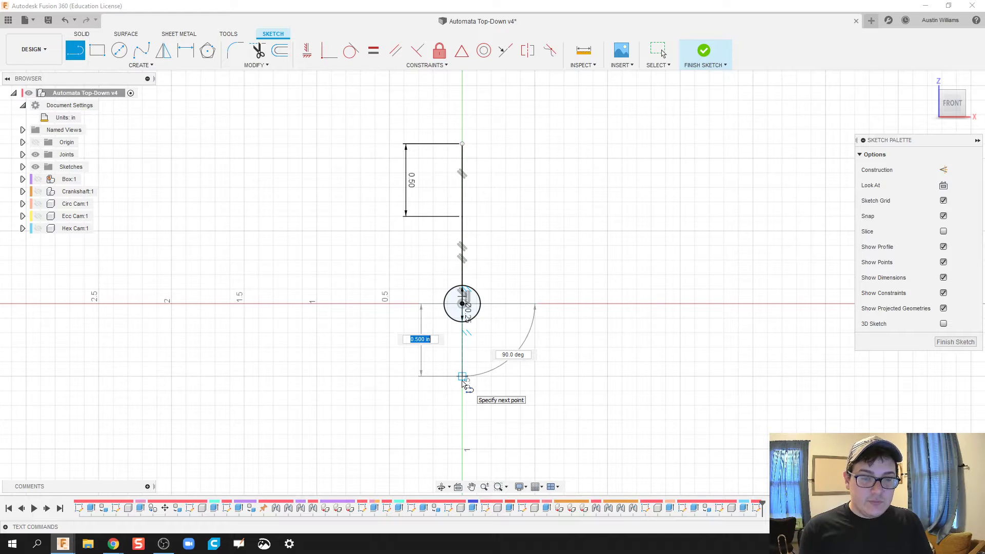
key("Return")
key("Escape")
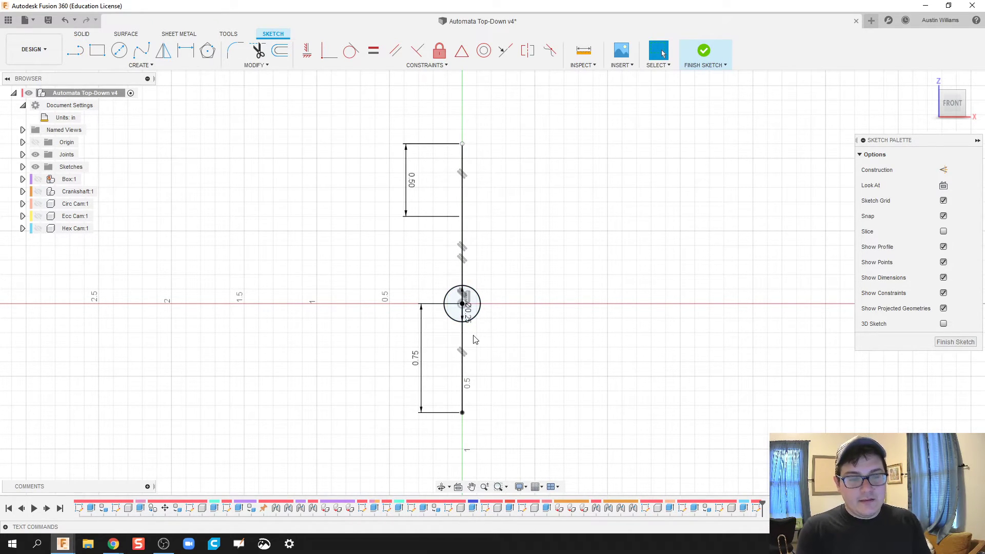
- Draw a 3-point arc on the left joining the upper point to the bottom of the 0.75 in line
left_click(142, 66)
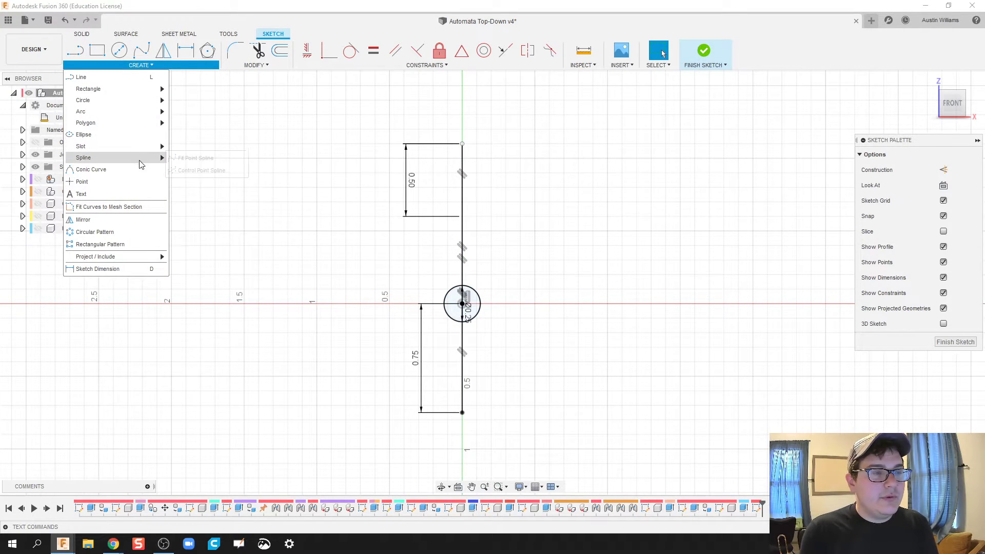
mouse_move(139, 112)
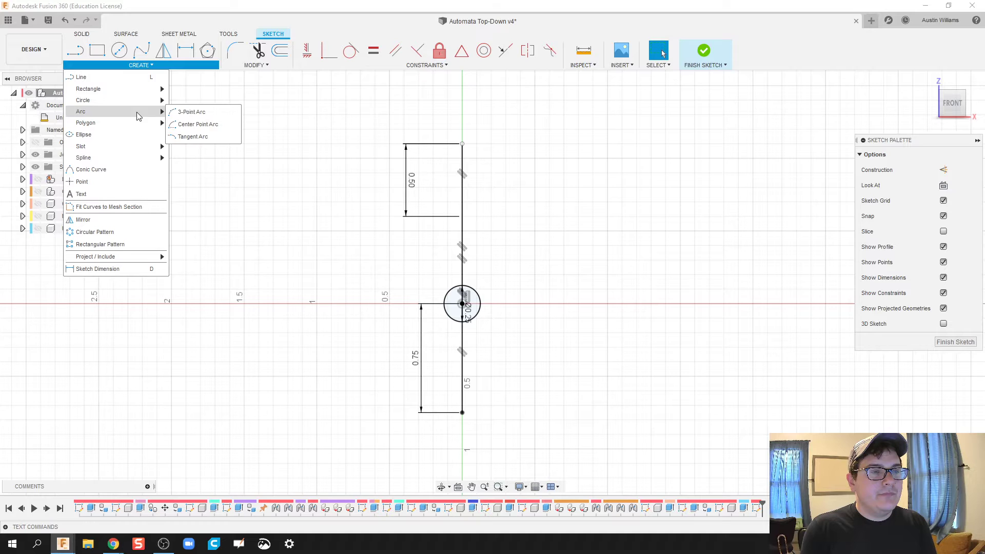
left_click(194, 112)
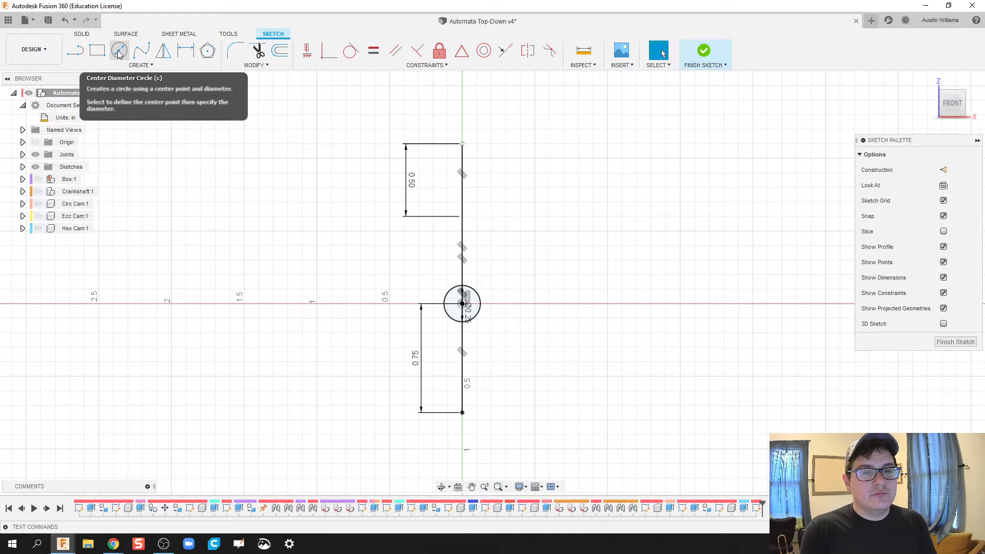
left_click(141, 66)
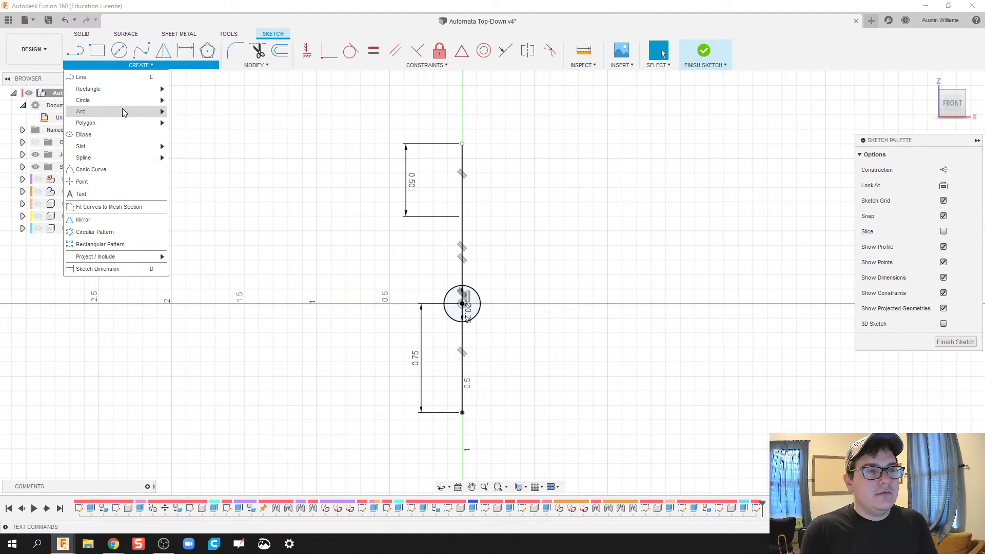
mouse_move(123, 112)
left_click(194, 112)
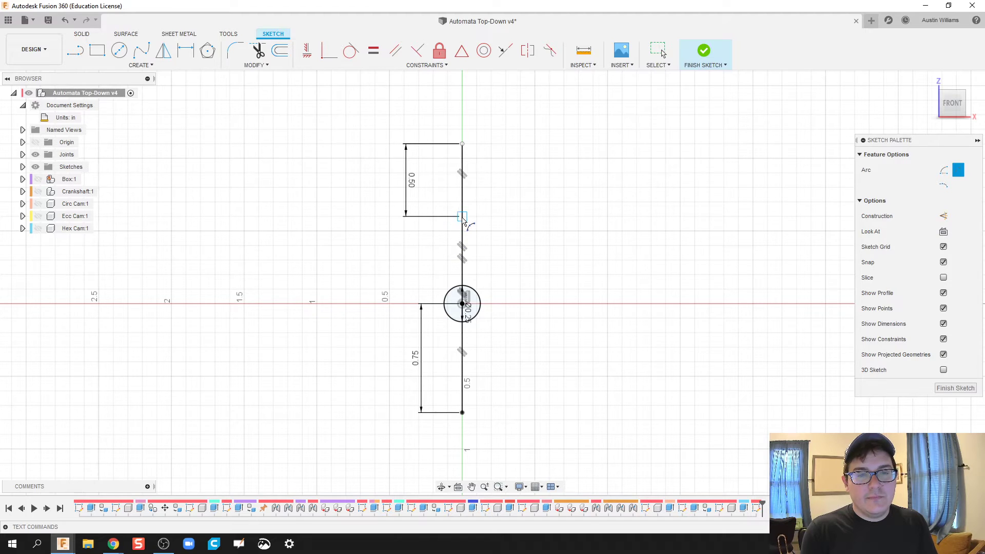
left_click(463, 217)
left_click(462, 412)
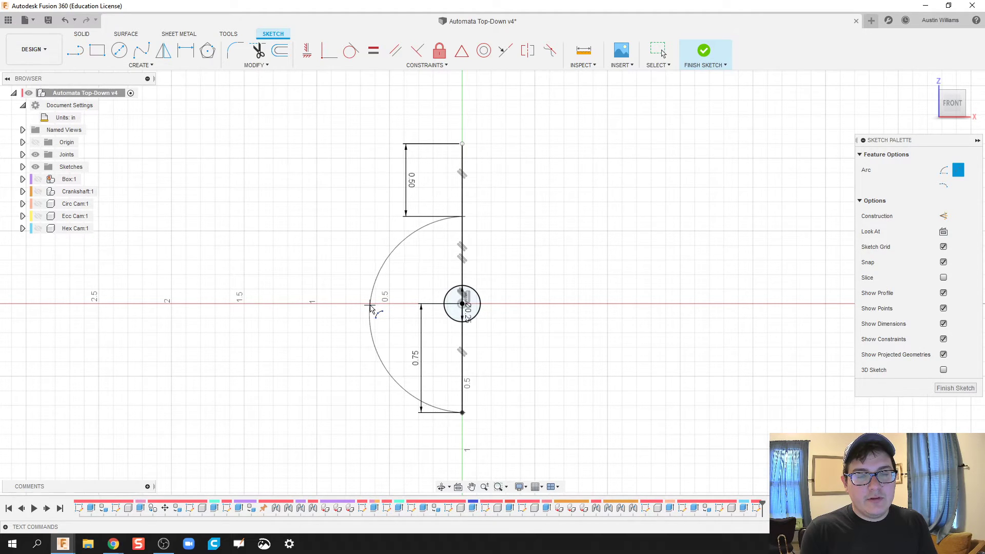
left_click(362, 307)
key("Escape")
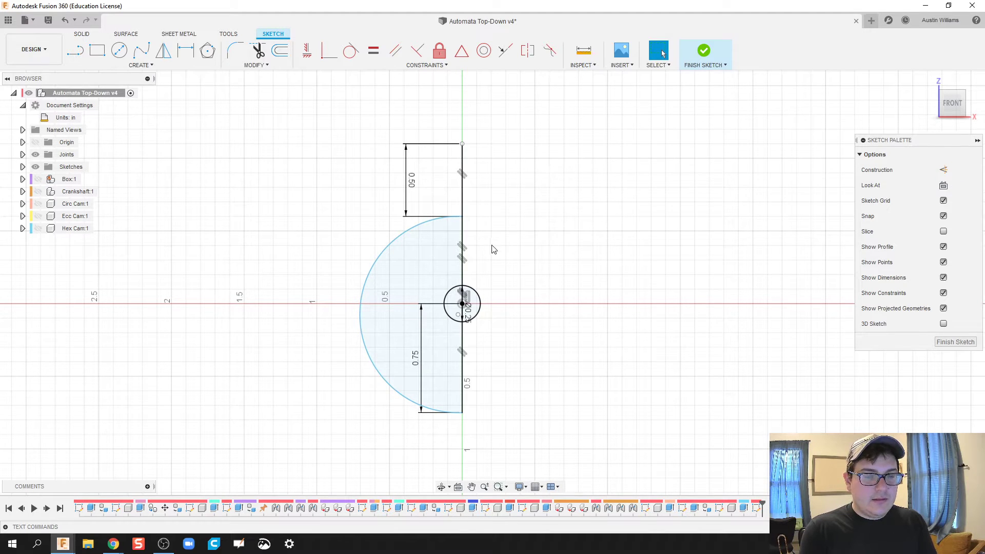
- Draw a larger 3-point arc bulging right from the top endpoint to the bottom endpoint
left_click(141, 65)
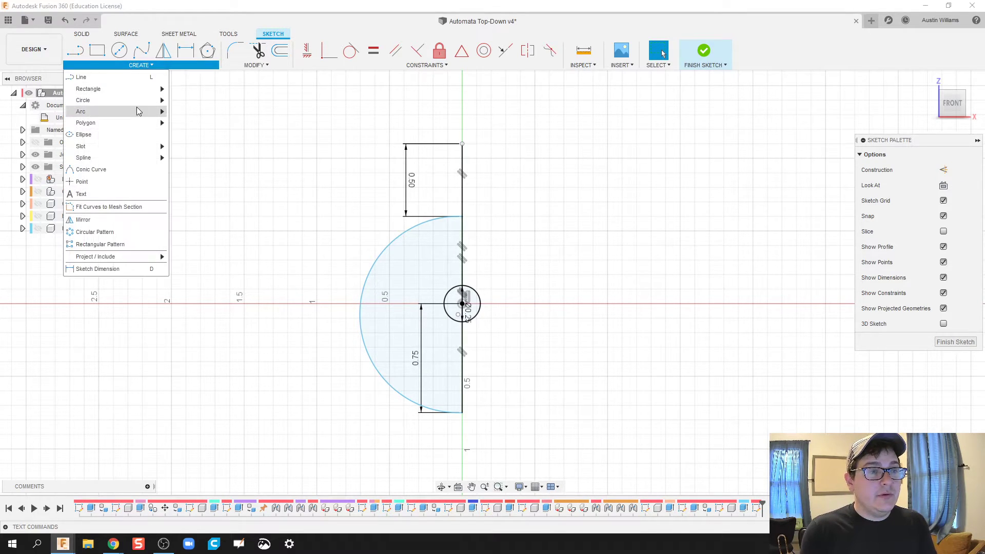
left_click(185, 117)
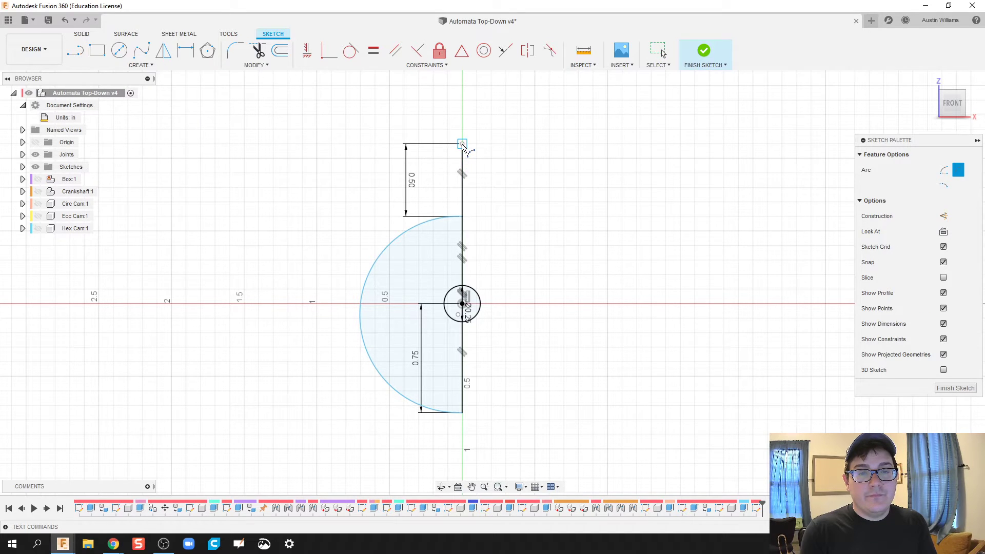
left_click(462, 144)
left_click(462, 412)
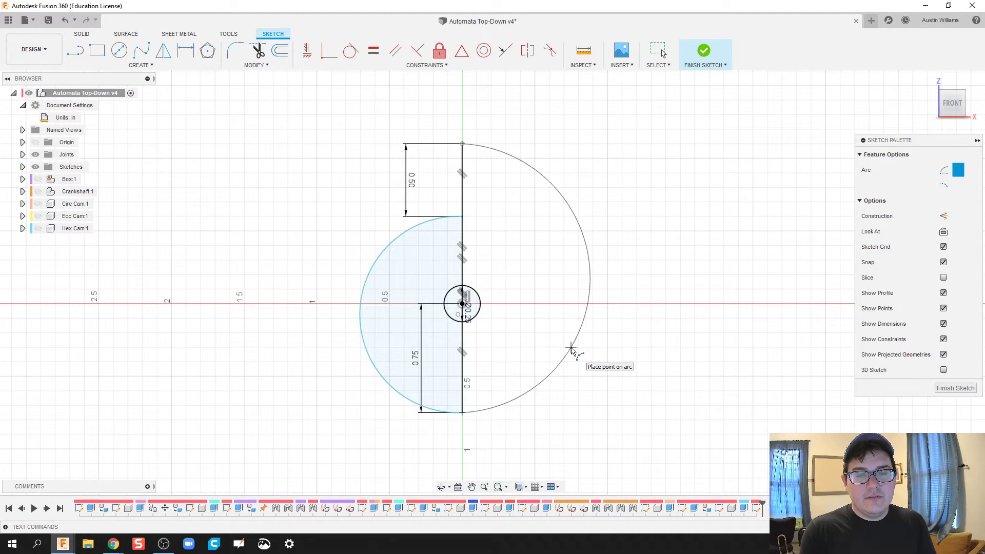
left_click(572, 350)
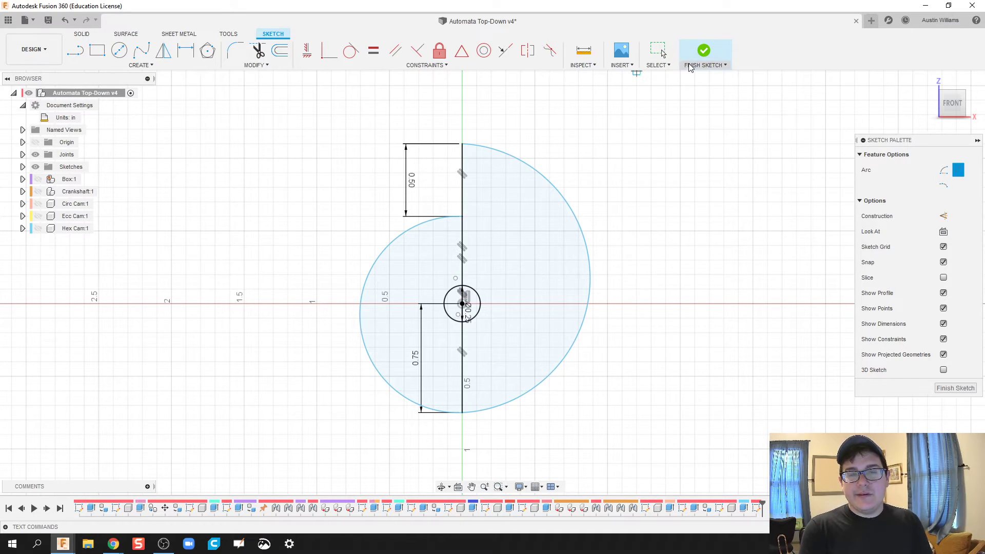
- Finish the cam sketch and angle the view
left_click(704, 50)
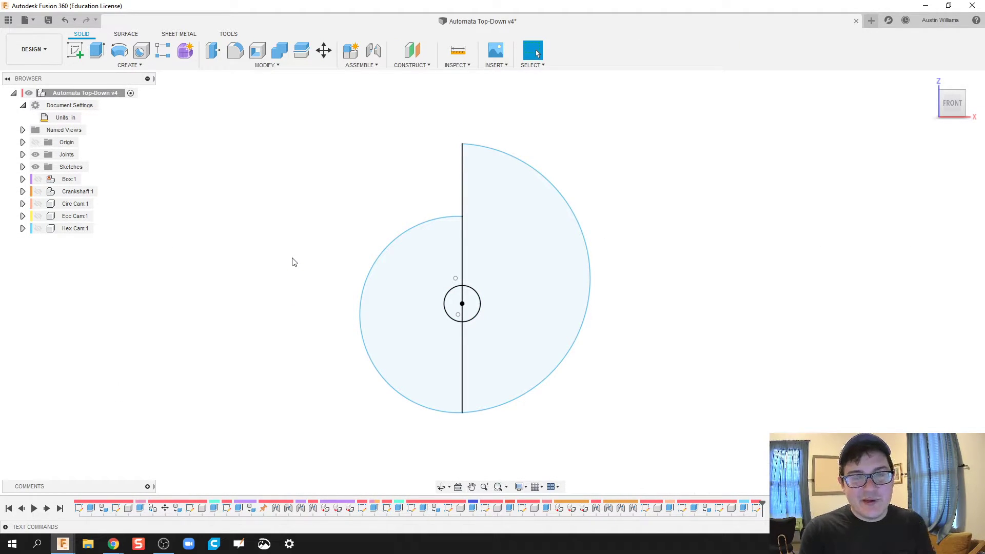
mouse_move(281, 310)
middle_mouse_down("shift")
mouse_move(306, 310)
mouse_move(326, 330)
mouse_move(294, 315)
middle_mouse_up("shift")
scroll(412, 292, "up", 2)
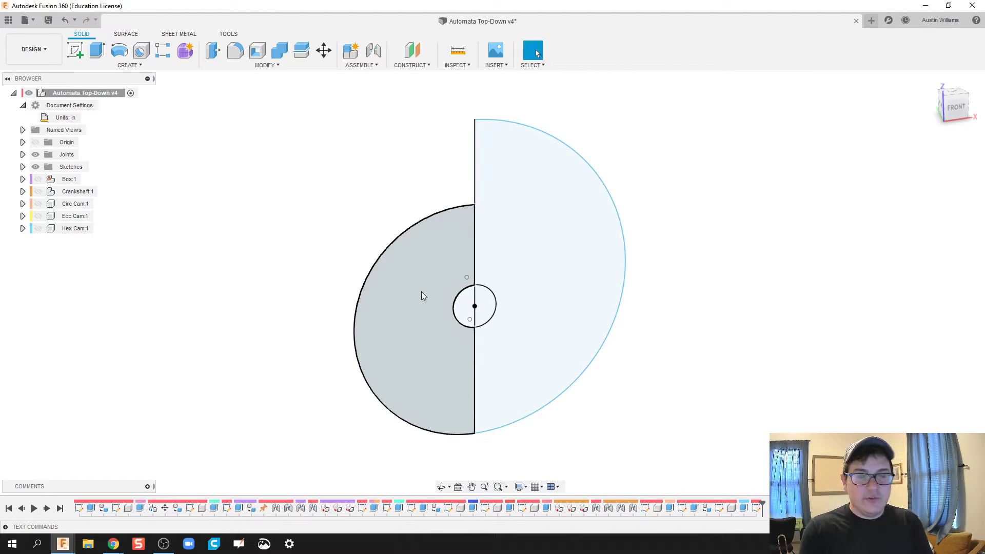
- Extrude both halves of the snail profile 0.25 in as a new component
key("e")
left_click(431, 276)
left_click(512, 288)
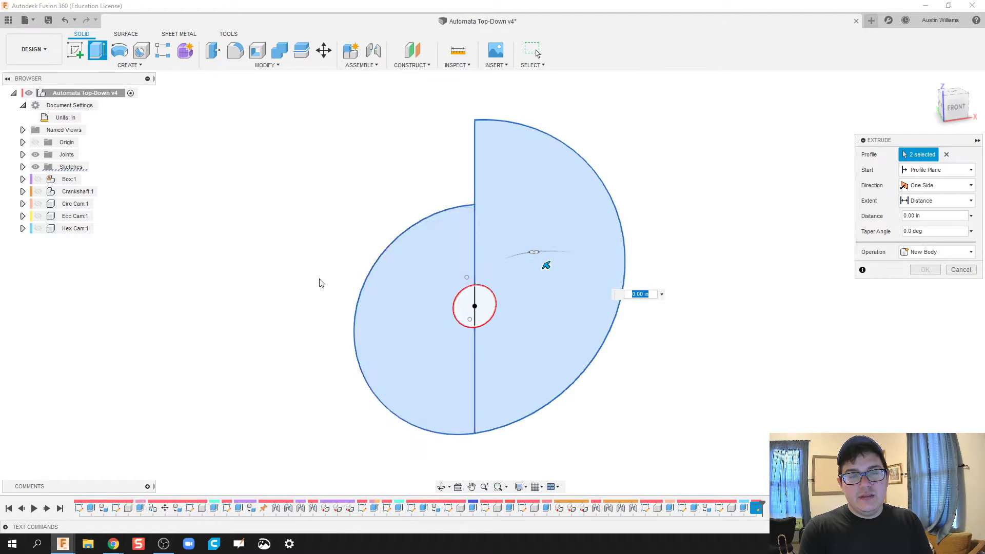
middle_click_drag(302, 271, 346, 282, "shift")
left_click_drag(517, 235, 477, 222)
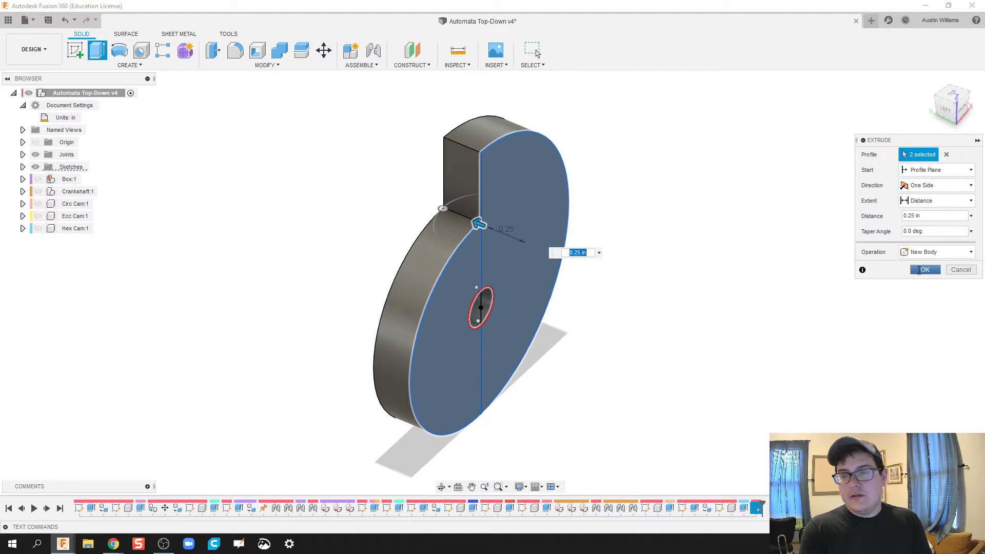
left_click(939, 252)
left_click(927, 315)
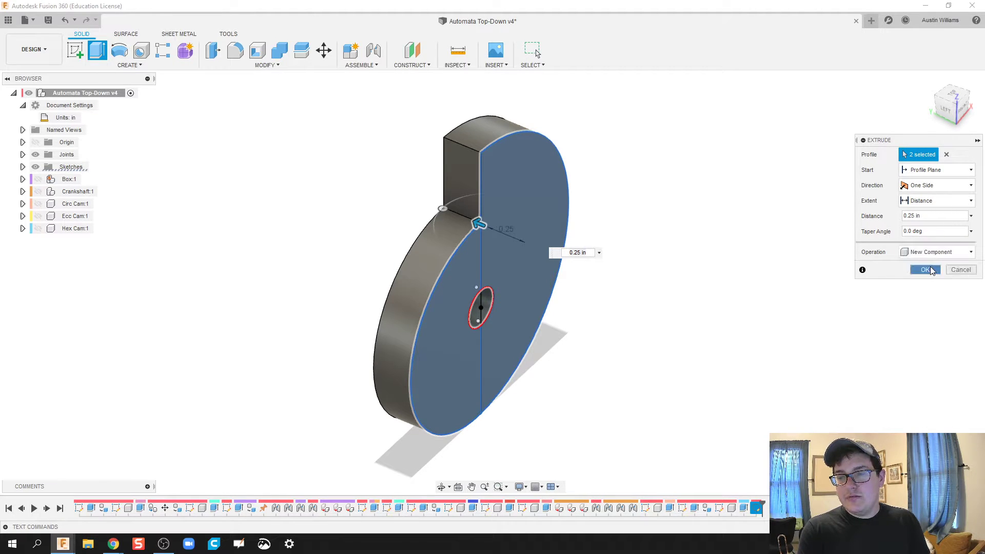
left_click(926, 270)
middle_click_drag(736, 340, 698, 304, "shift")
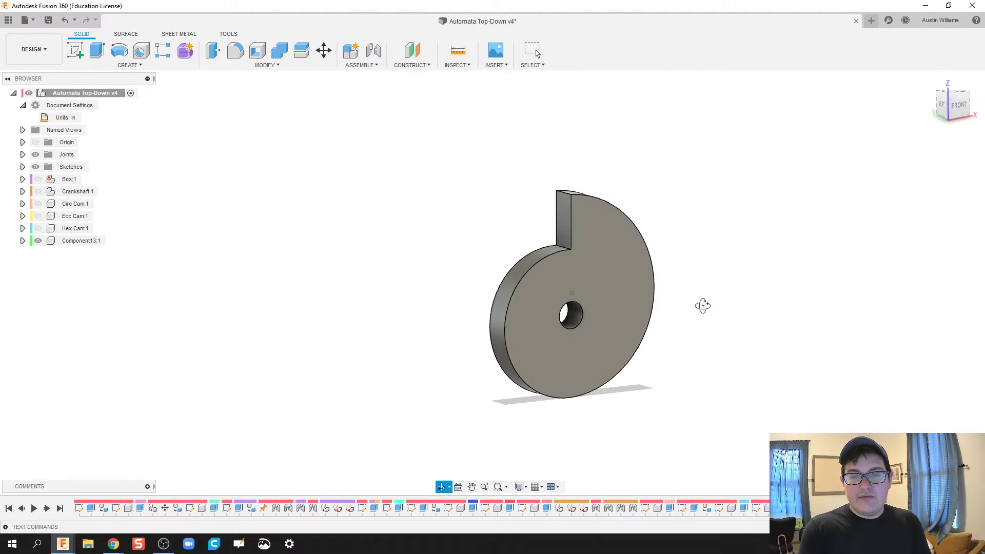
- Rename Component13:1 in the browser to 'Snail Cam'
middle_click_drag(703, 306, 632, 304)
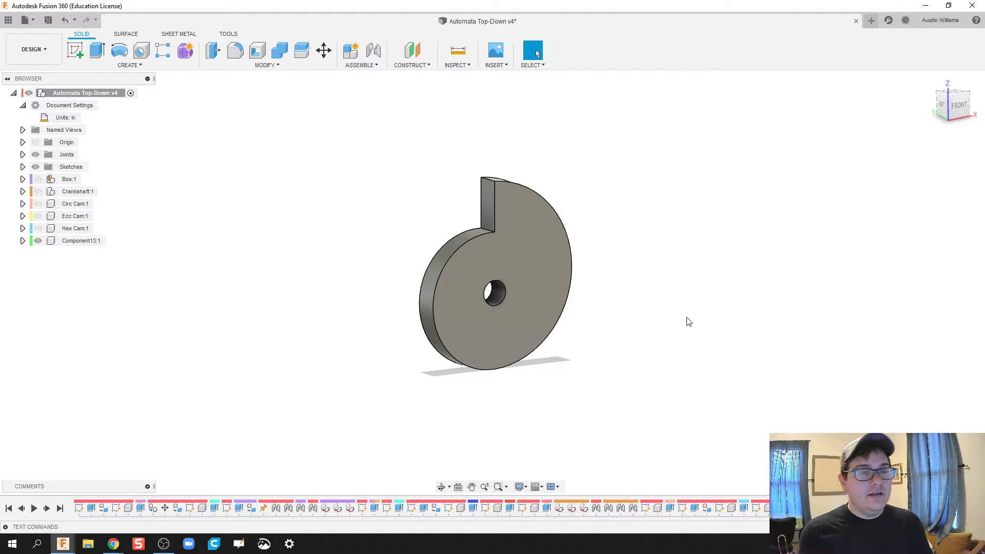
left_click(76, 242)
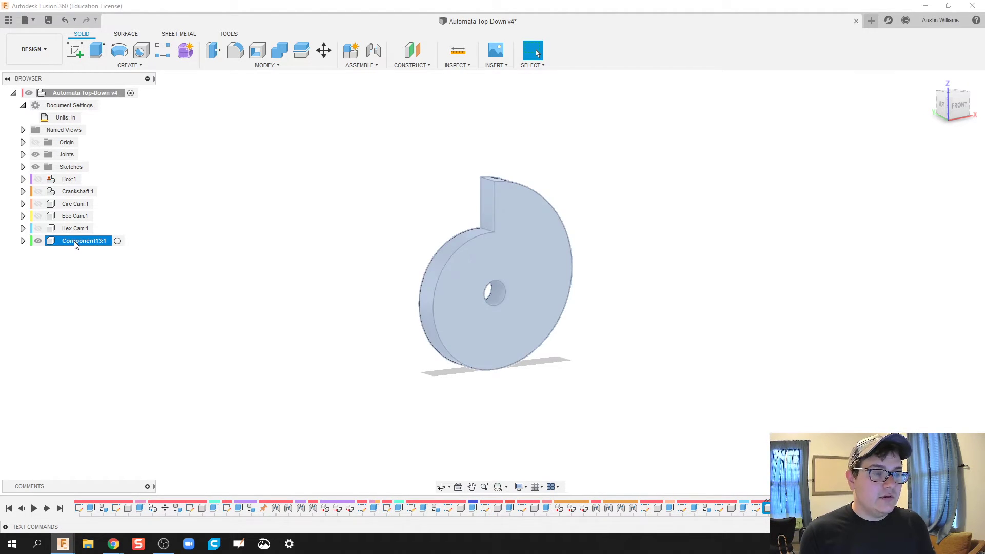
left_click(75, 241)
type("Snail Cam")
key("Return")
left_click(194, 292)
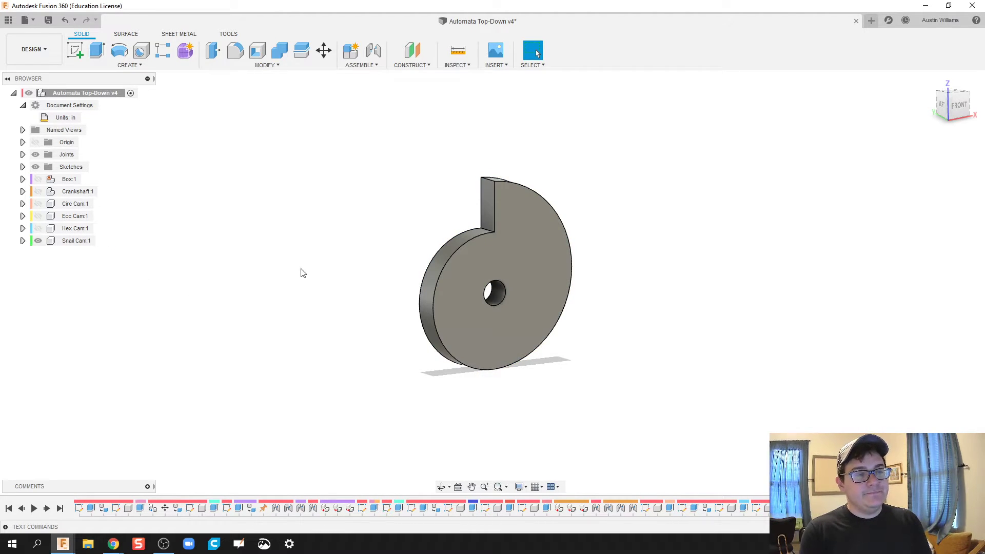
- Assign ABS Plastic as the snail cam's physical material
right_click(71, 242)
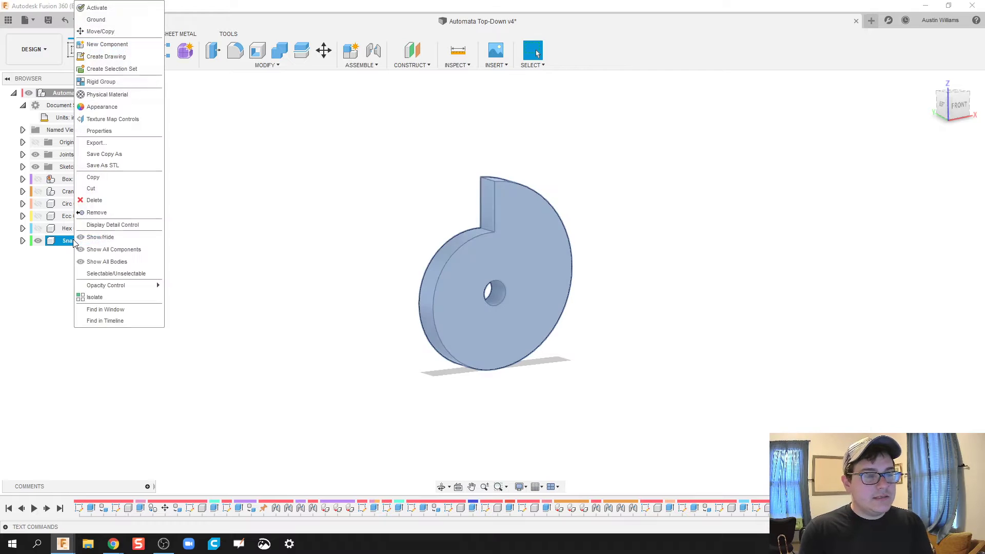
key("Escape")
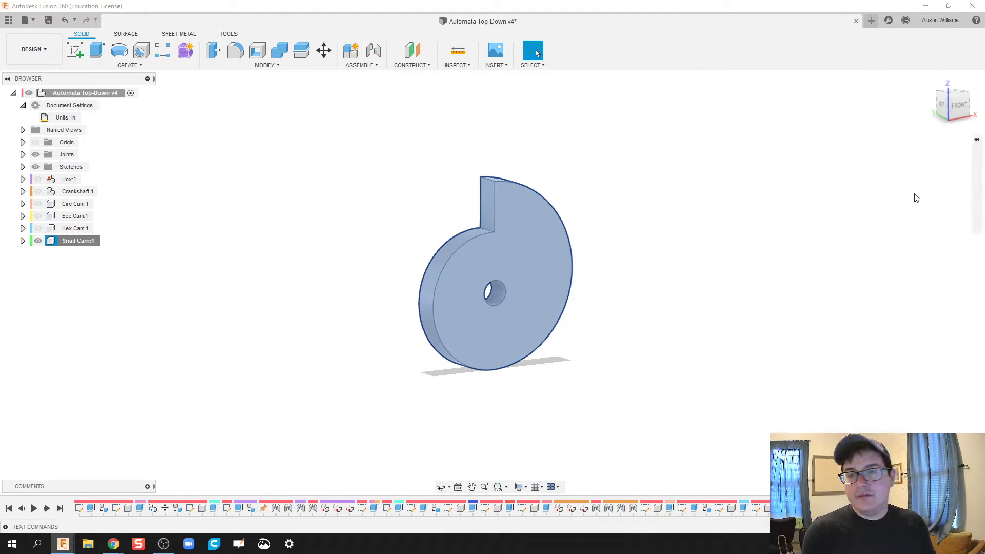
left_click(978, 142)
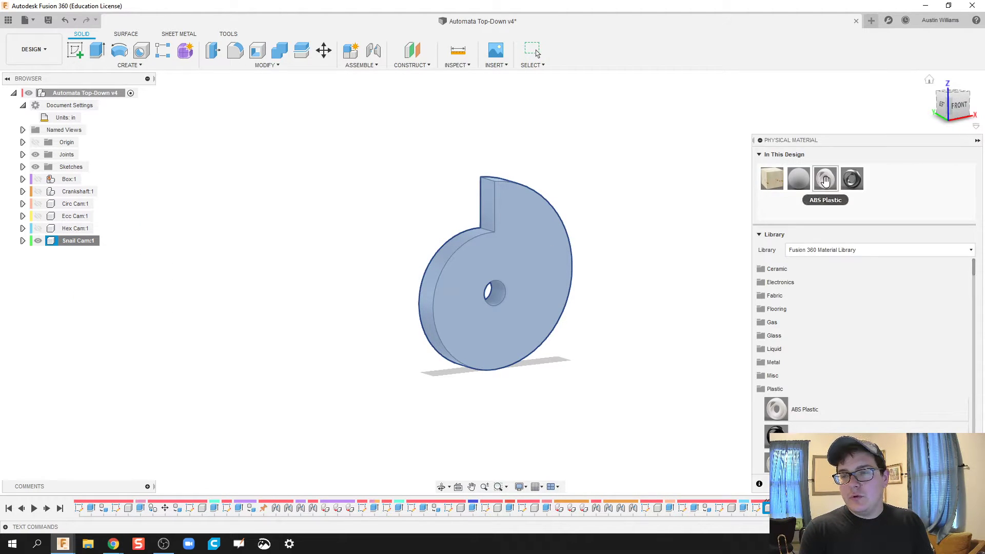
left_click_drag(825, 179, 511, 257)
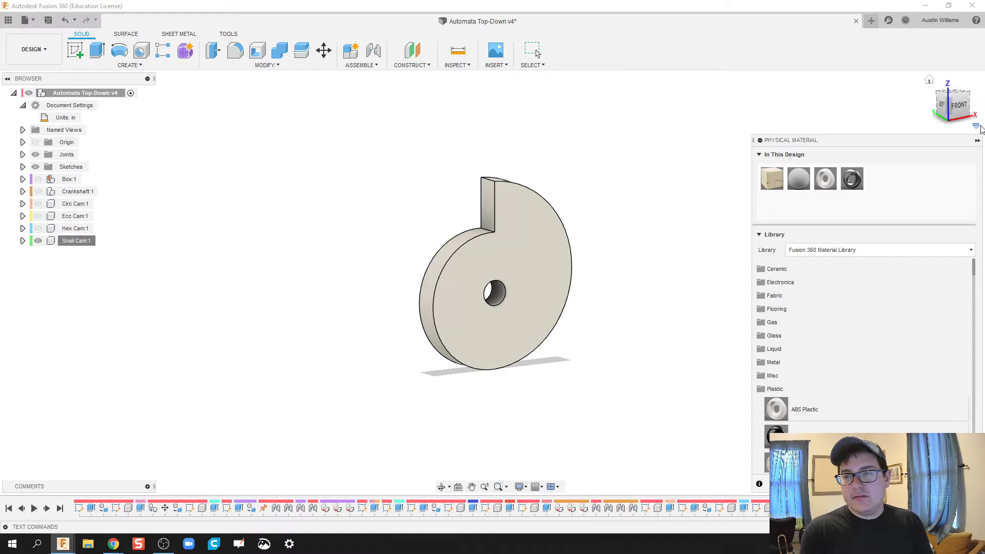
left_click(978, 141)
- Search the appearance library and try applying Leather - Matte (Yellow) to the cam
mouse_move(978, 170)
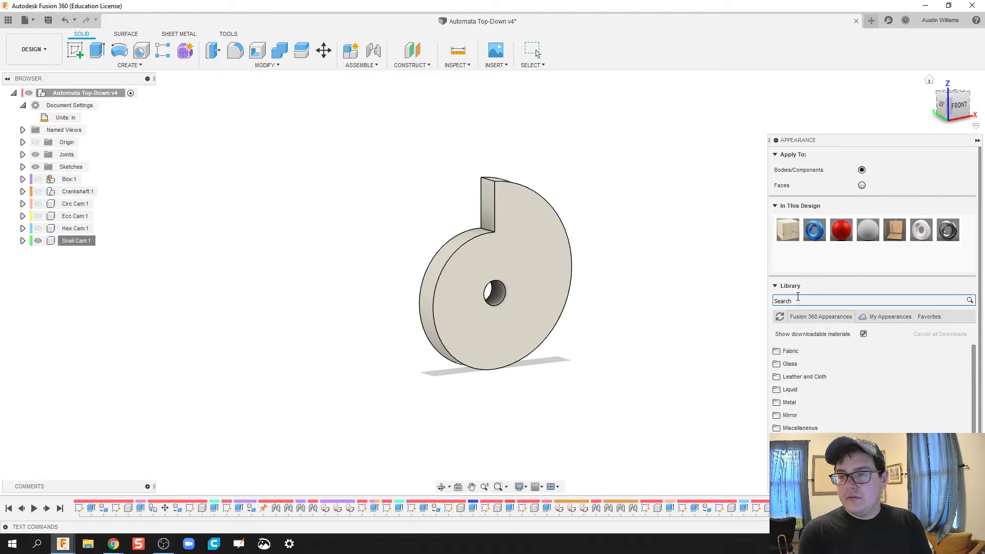
left_click(798, 301)
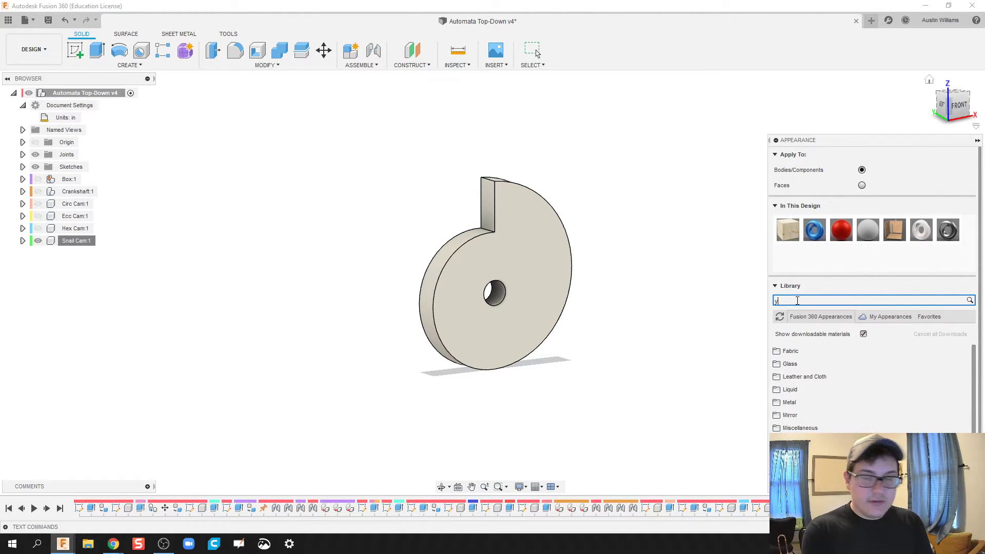
key("Return")
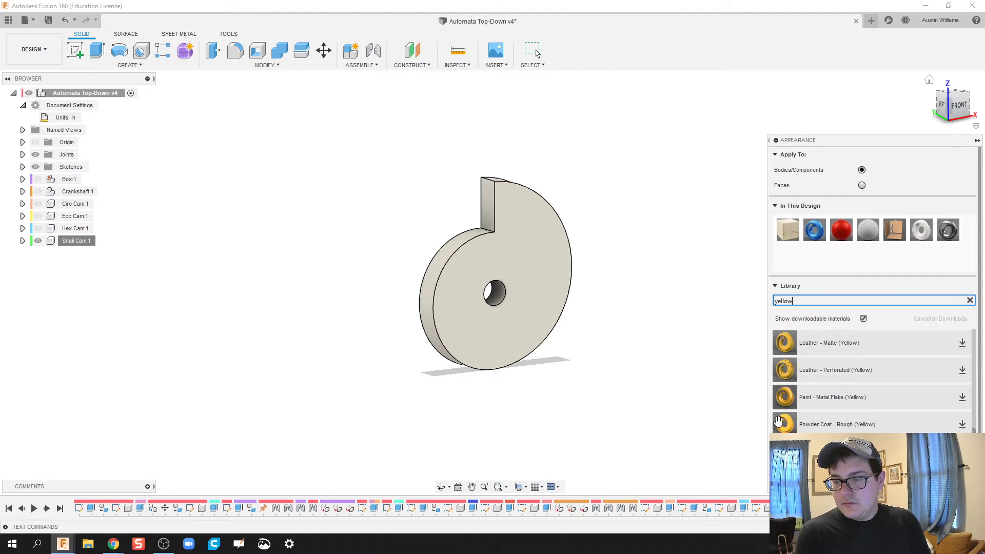
left_click_drag(781, 360, 532, 257)
left_click_drag(792, 343, 498, 277)
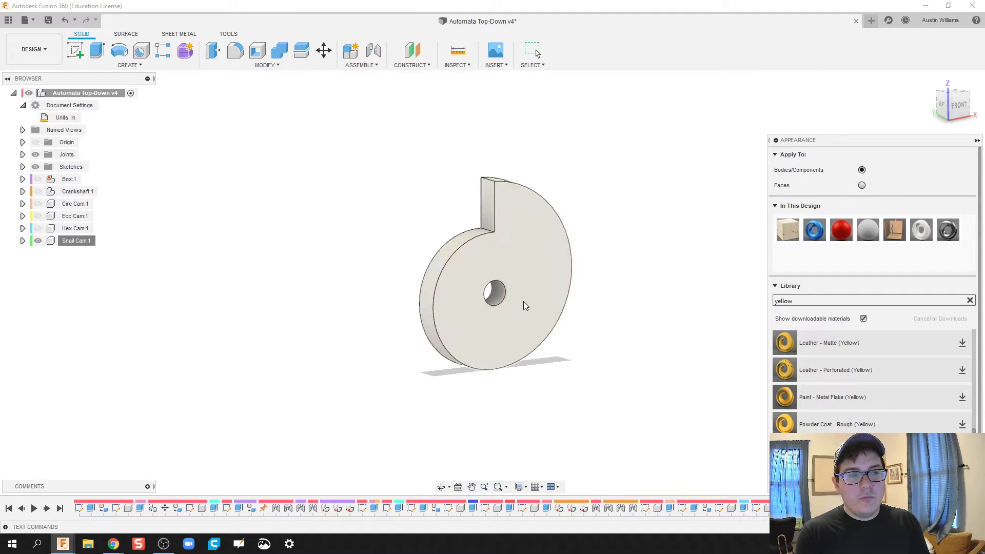
left_click(952, 485)
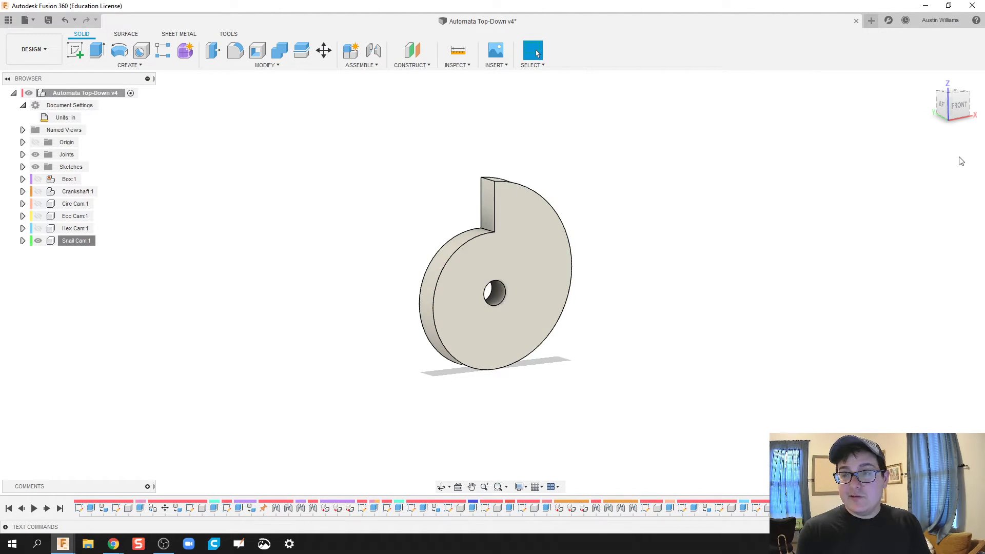
- Search appearances for 'yellow' and apply a yellow swatch to the snail cam
key("a")
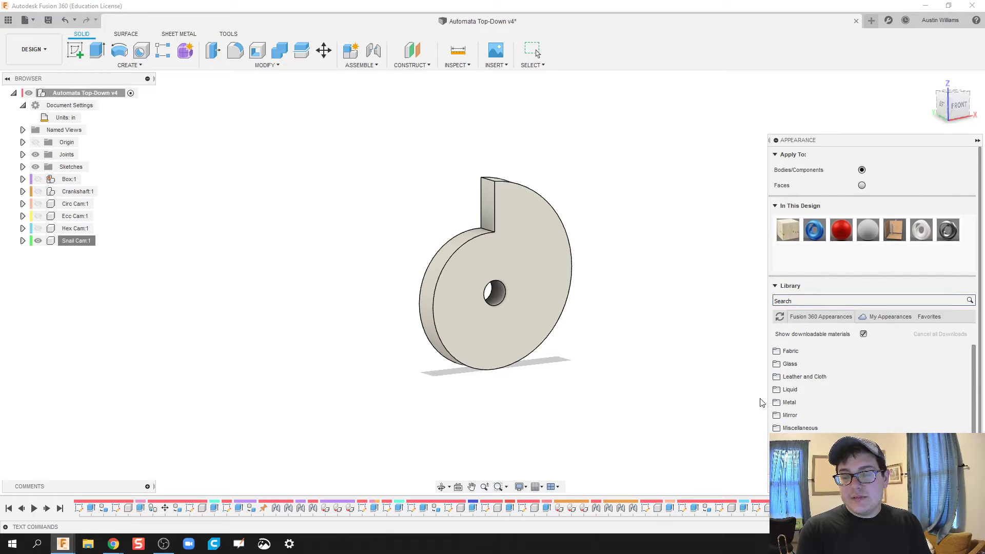
left_click(796, 302)
type("yellow")
key("Return")
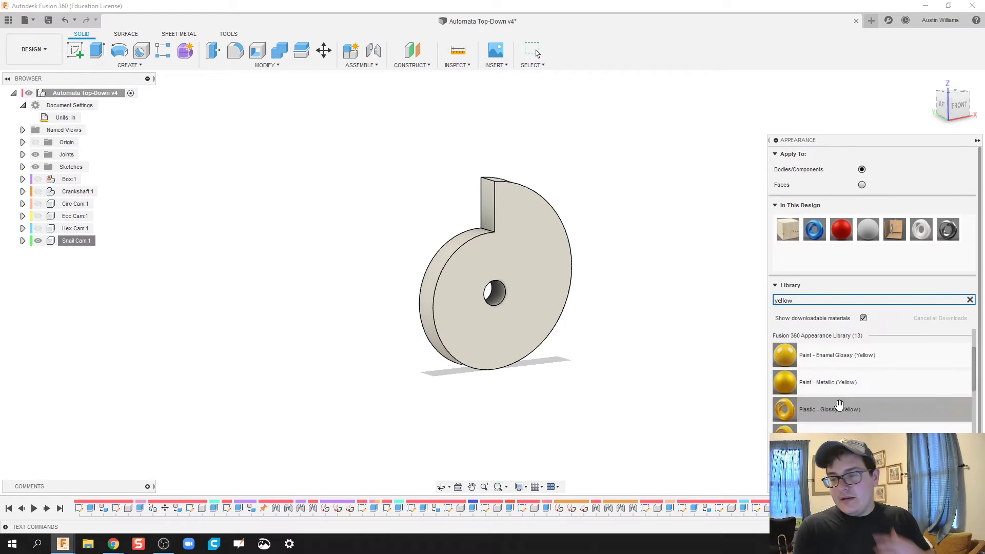
scroll(838, 403, "down", 3)
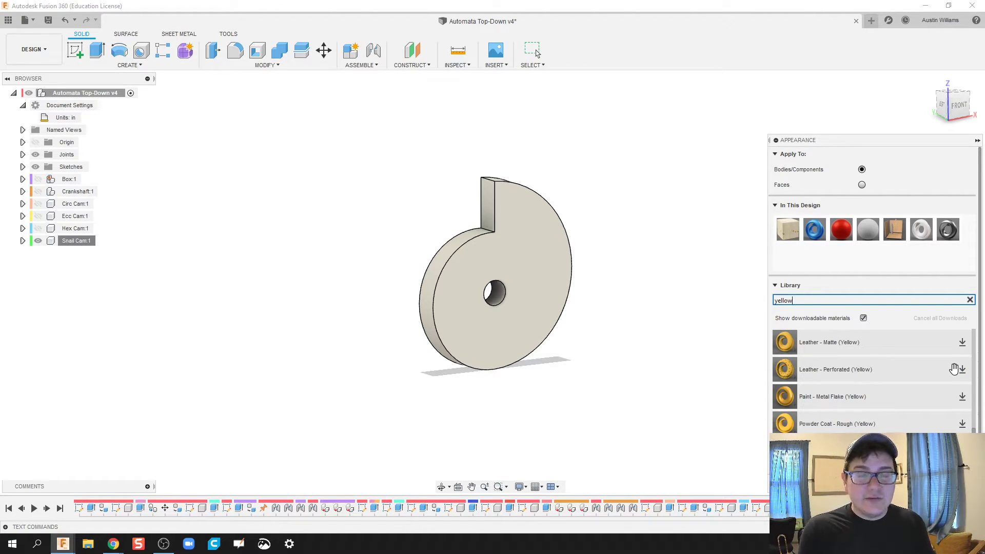
scroll(953, 370, "up", 5)
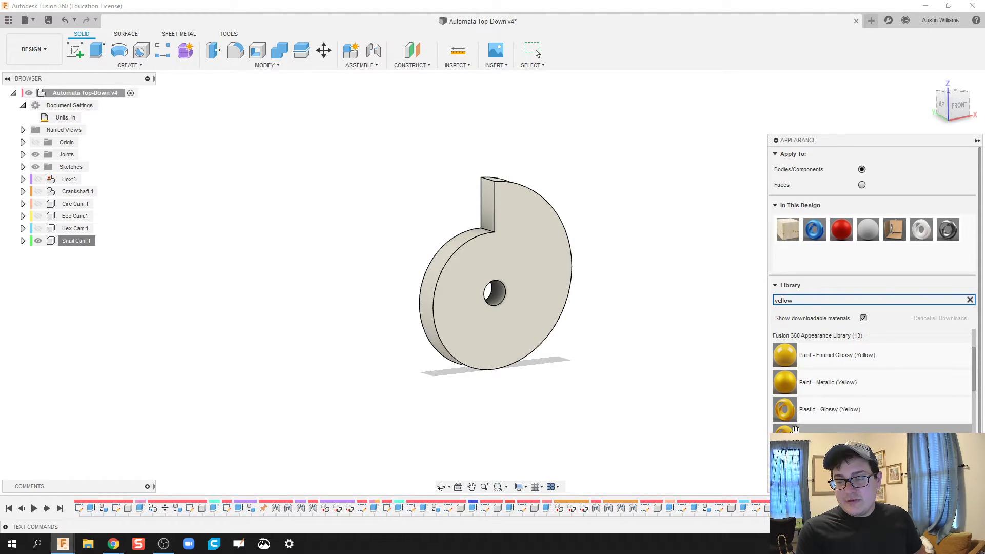
left_click_drag(795, 430, 524, 262)
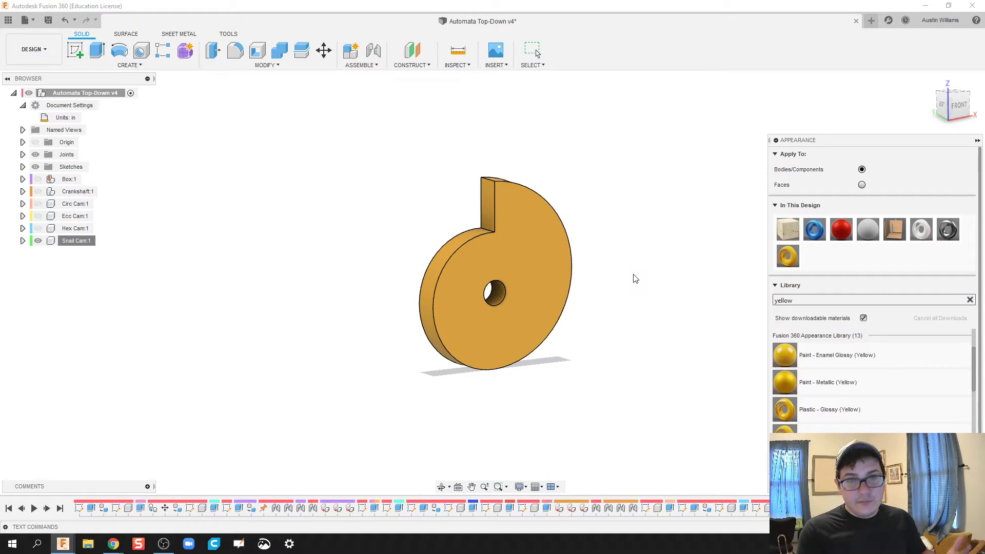
left_click(977, 140)
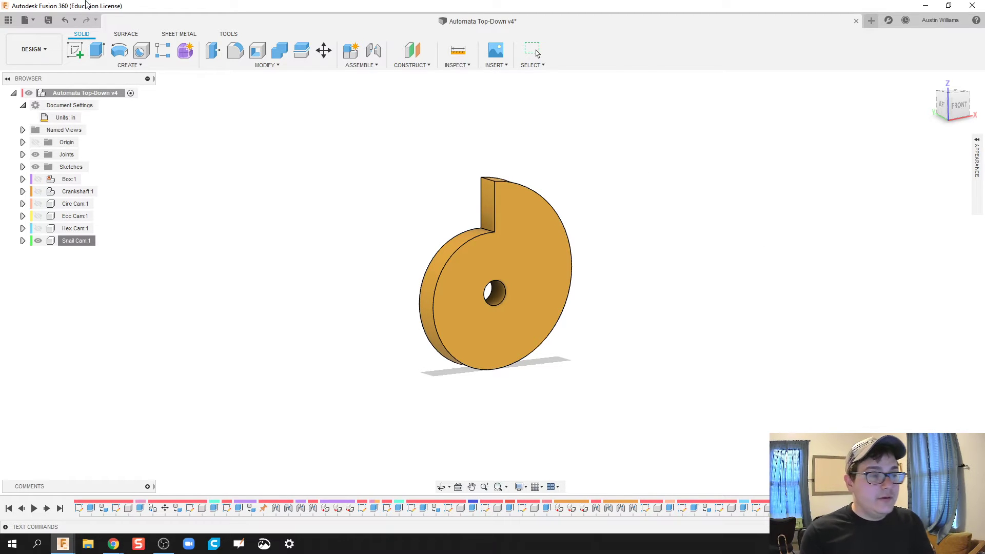
- Show the Hex, Ecc and Circ cams, crankshaft and box again
left_click(38, 228)
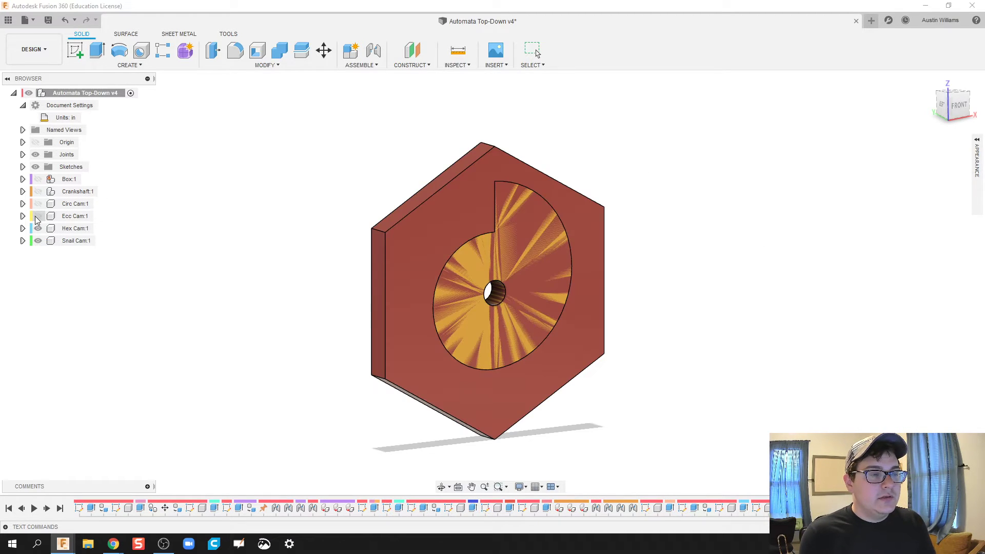
left_click(38, 216)
left_click(38, 203)
left_click(38, 192)
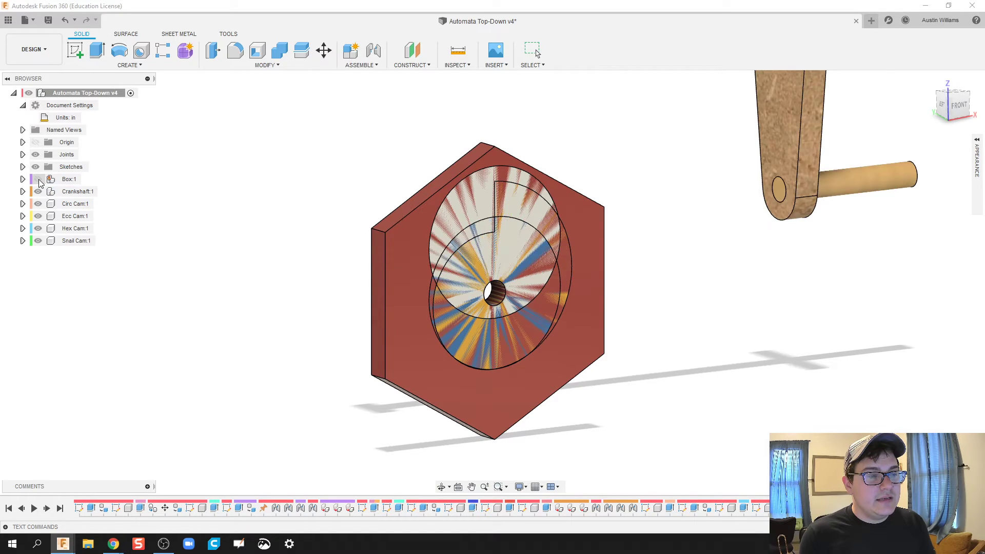
left_click(38, 179)
scroll(228, 204, "down", 3)
middle_click_drag(243, 210, 229, 233, "shift")
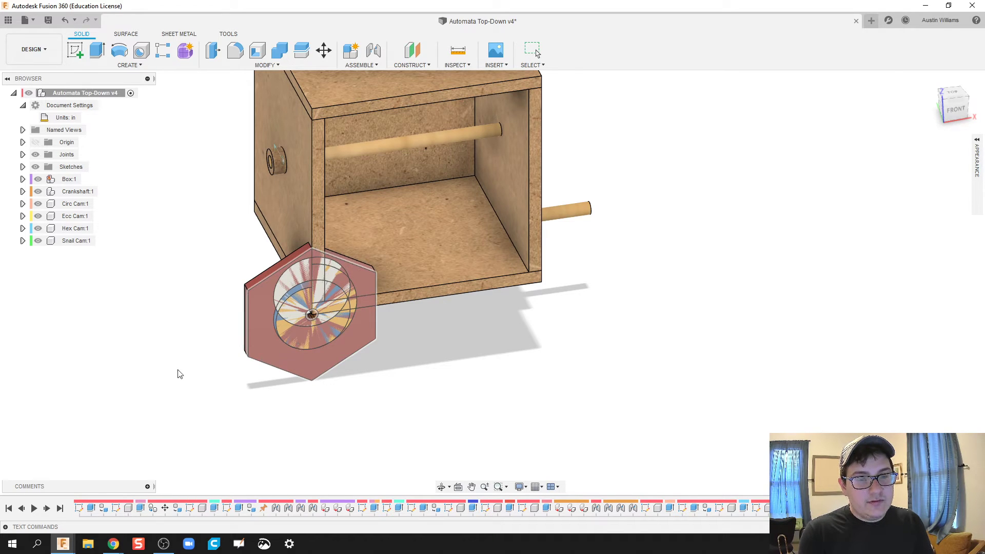
- Isolate the Snail Cam, then restore visibility of the other cams, crankshaft and box
left_click(45, 241)
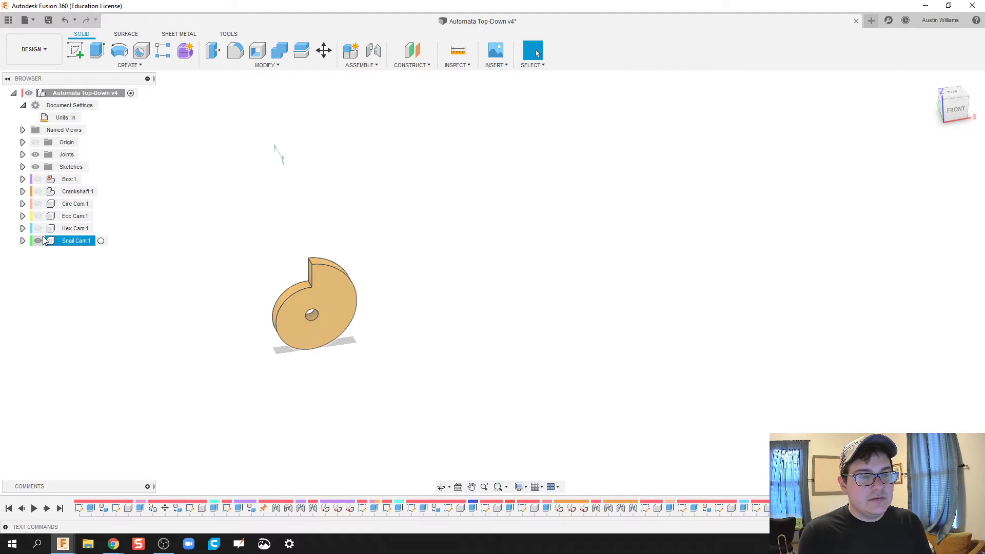
left_click(38, 228)
left_click(38, 216)
left_click(38, 203)
left_click(38, 192)
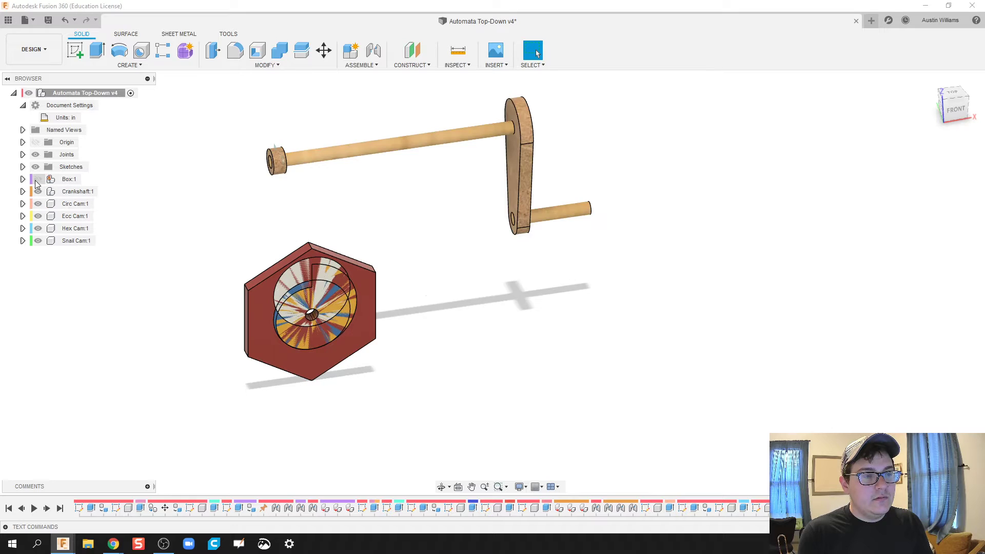
left_click(38, 179)
- Drag the four cams out beside the box and capture their positions
left_click_drag(285, 348, 235, 415)
left_click_drag(298, 352, 309, 368)
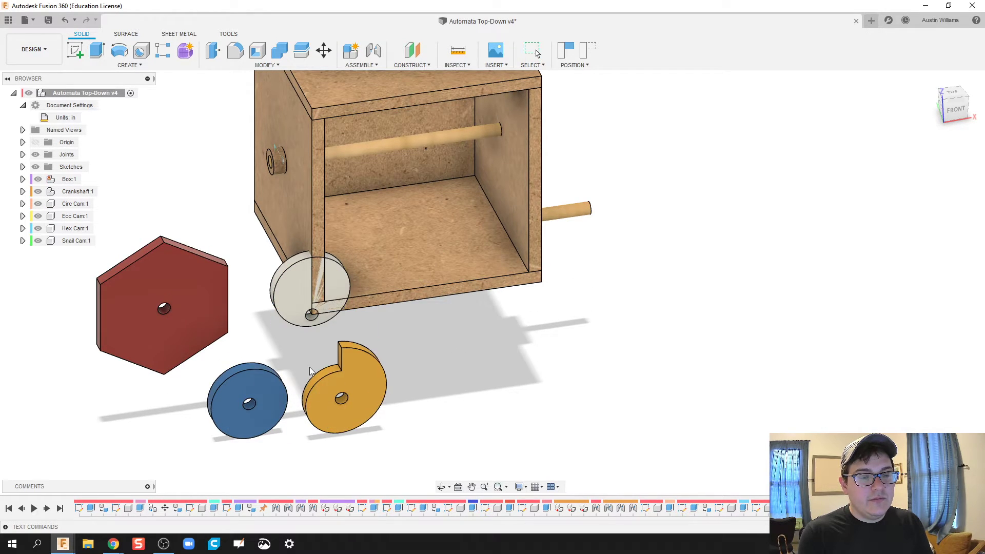
left_click_drag(308, 312, 241, 355)
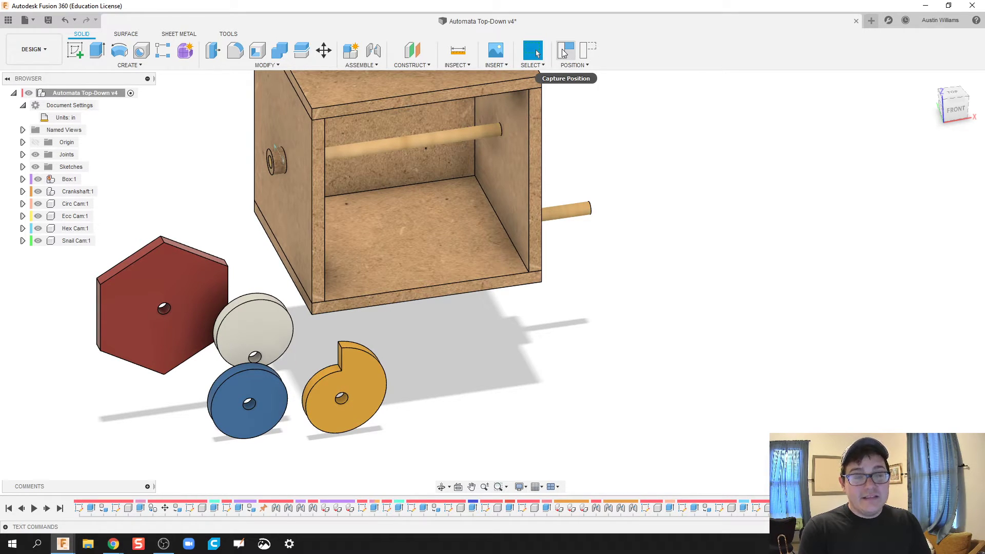
left_click(565, 54)
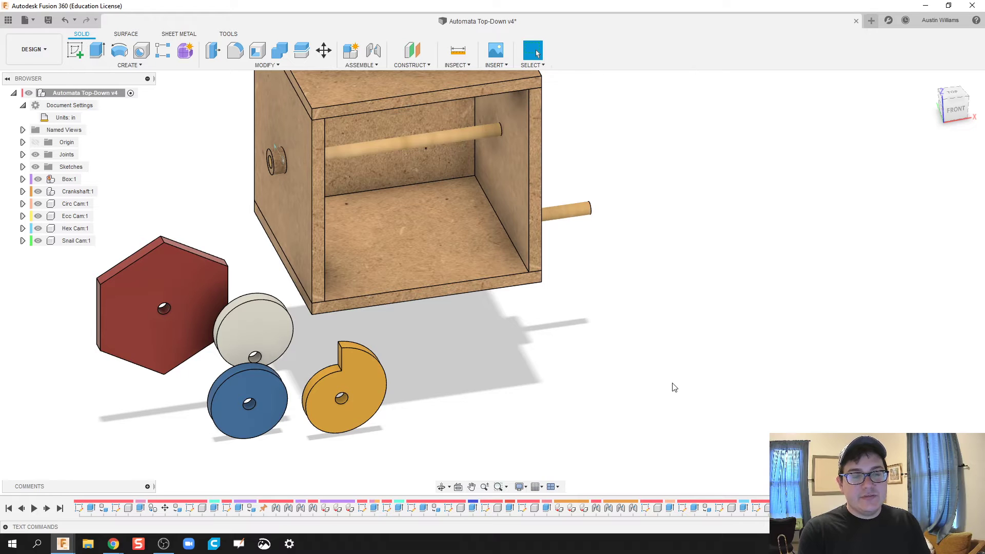
middle_click_drag(656, 376, 596, 361, "shift")
scroll(572, 411, "down", 5)
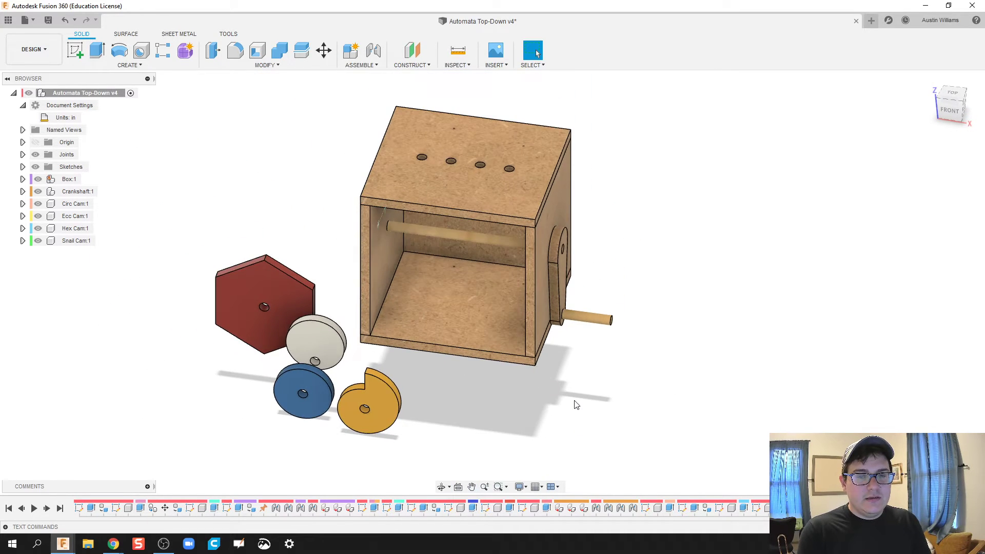
middle_click_drag(571, 398, 556, 387, "shift")
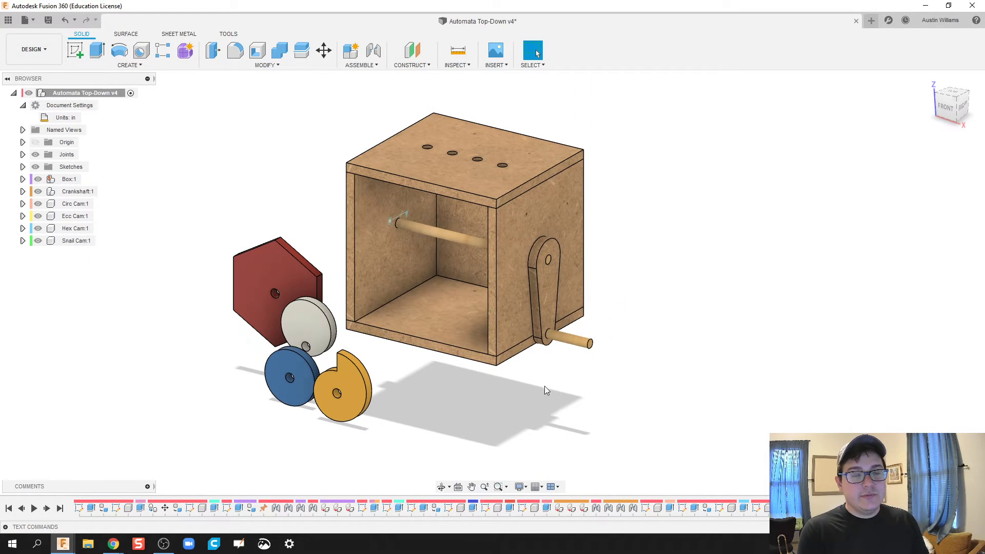
- Joint the hex cam's hole centre onto the crankshaft
left_click(300, 282)
scroll(261, 236, "up", 3)
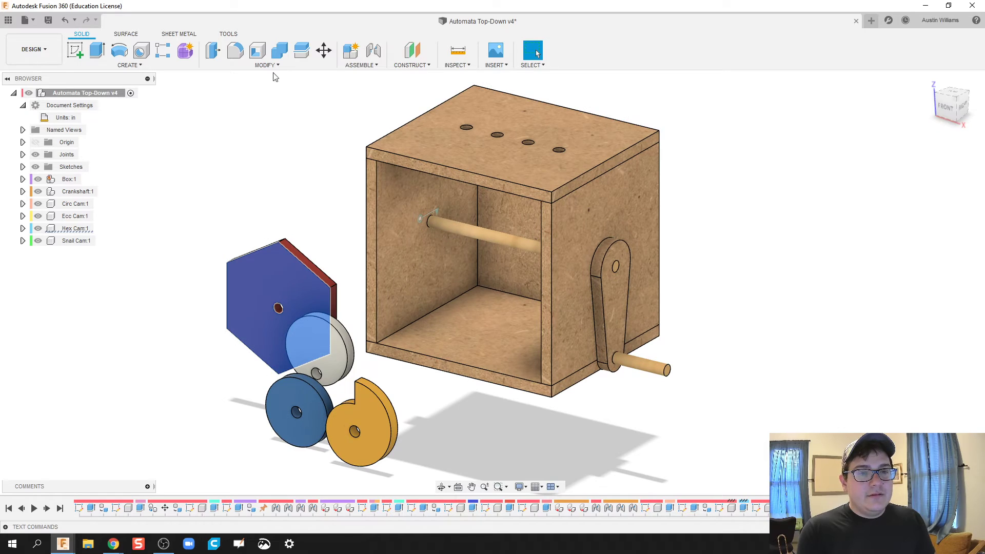
key("j")
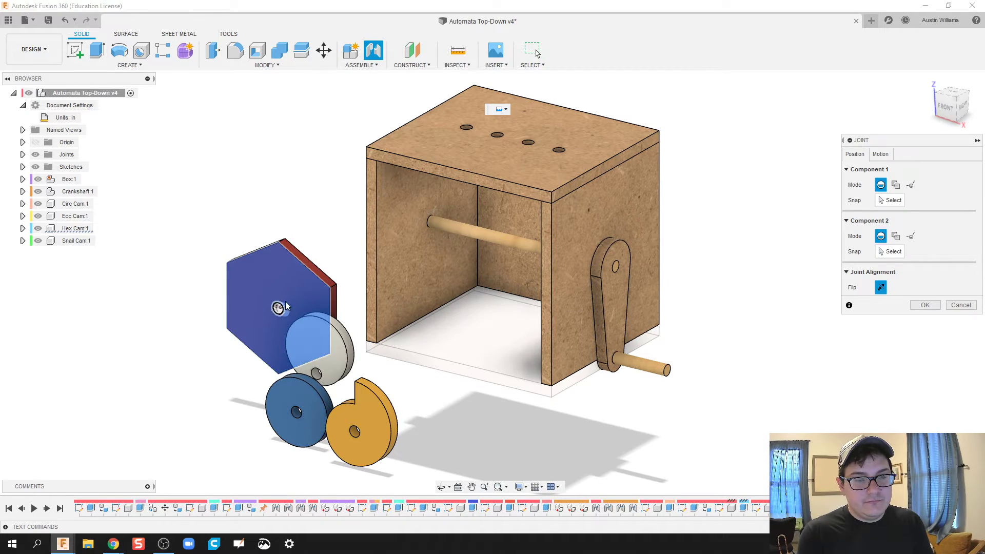
left_click(279, 308)
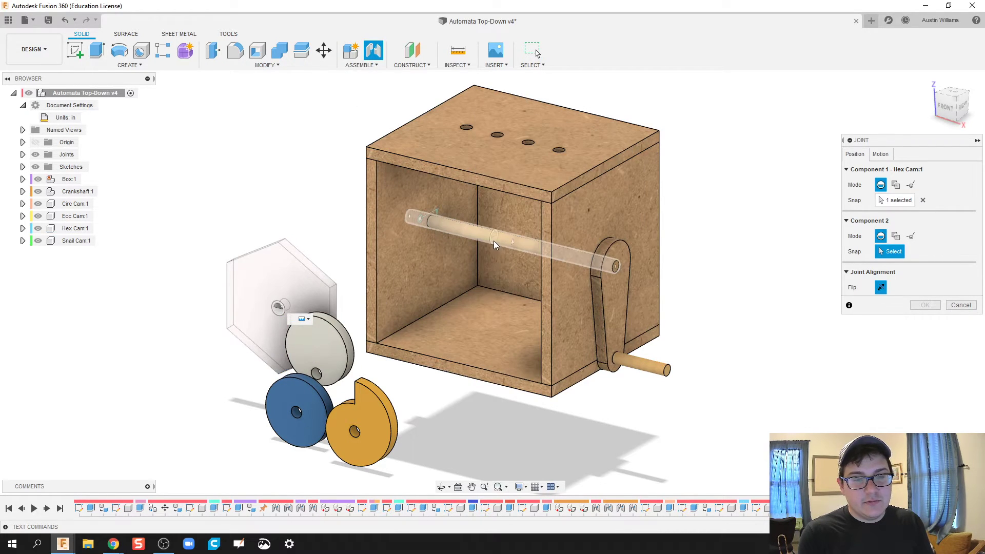
left_click(510, 241)
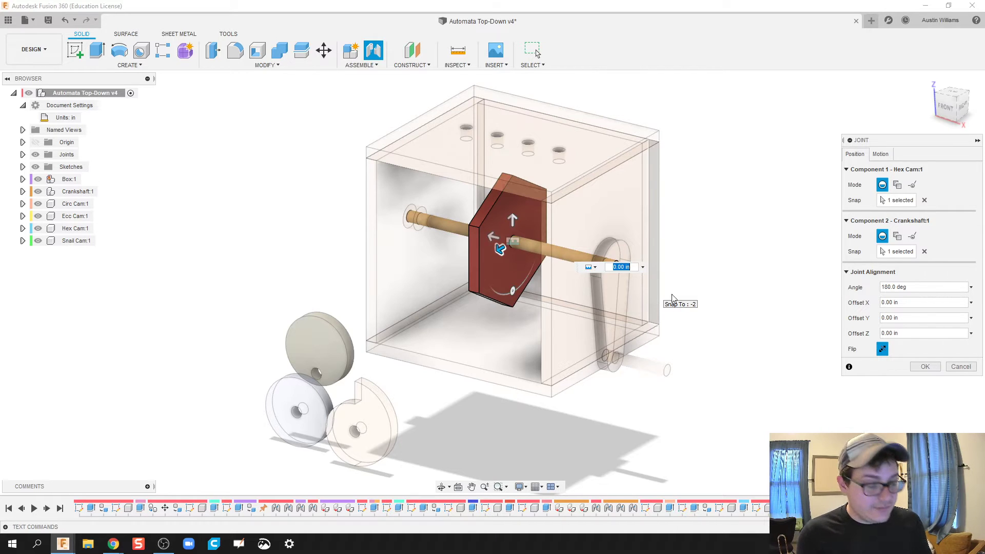
- Offset the hex cam -0.5 in along the shaft and confirm the joint
middle_click_drag(436, 236, 334, 229, "shift")
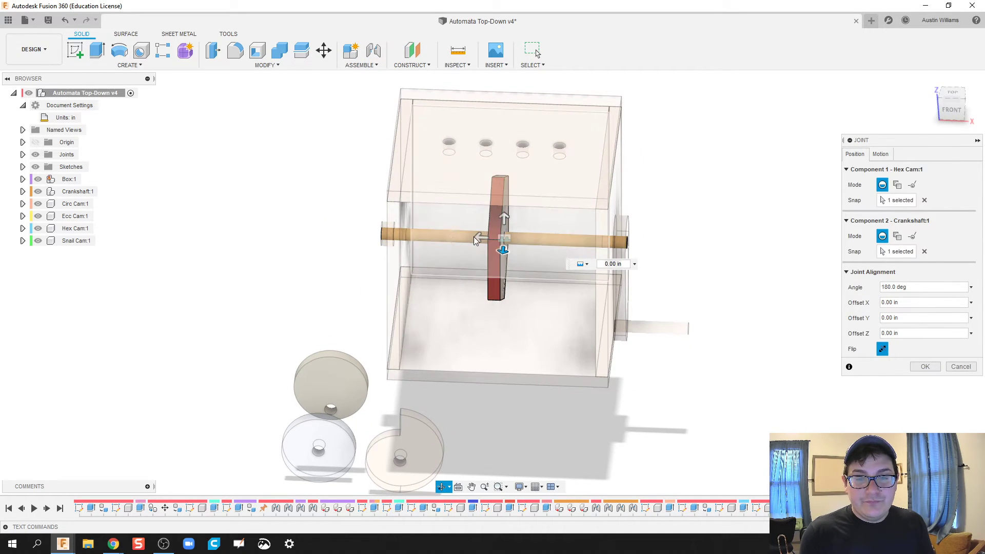
left_click_drag(469, 237, 423, 235)
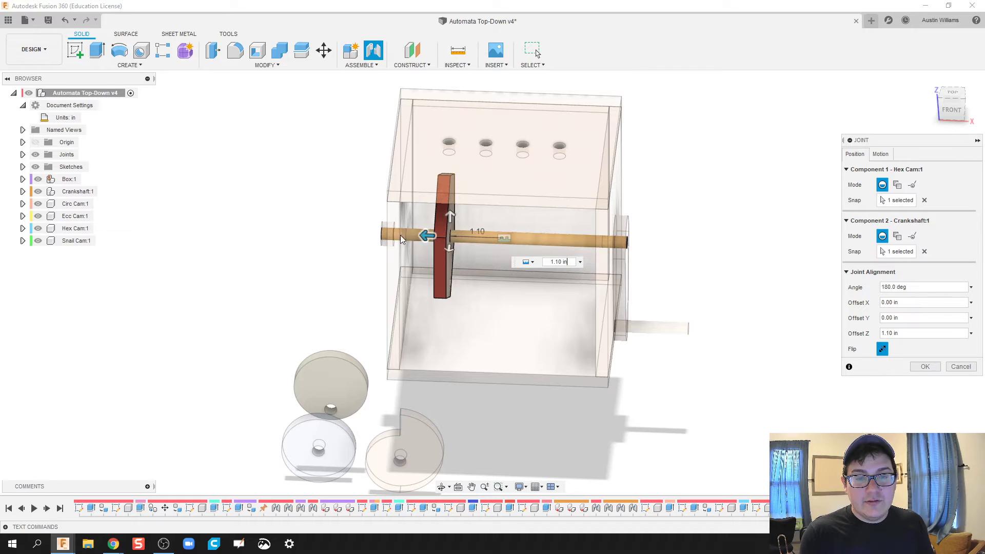
mouse_move(400, 235)
middle_mouse_down("shift")
mouse_move(396, 226)
mouse_move(411, 223)
middle_mouse_up("shift")
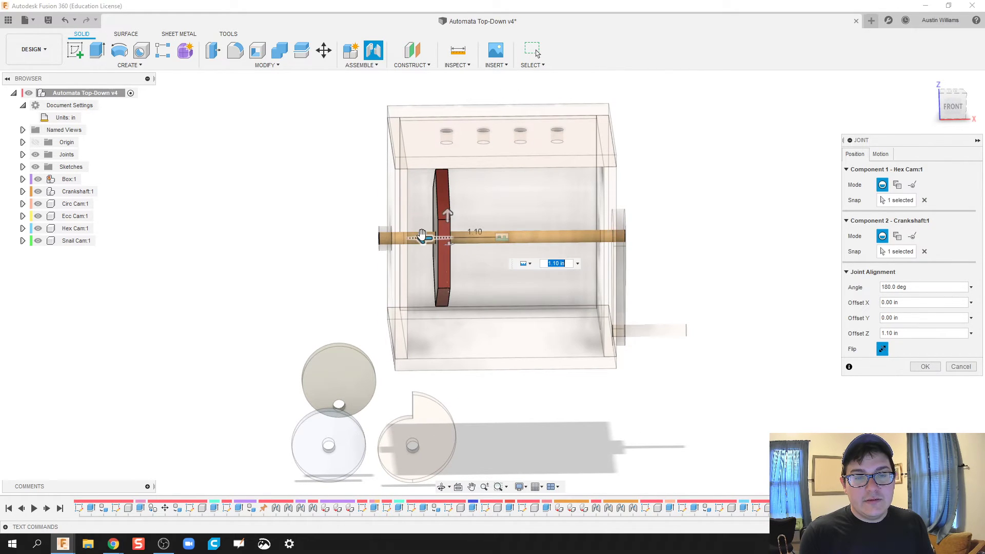
left_click_drag(421, 234, 425, 235)
mouse_move(404, 227)
middle_mouse_down("shift")
mouse_move(399, 217)
mouse_move(411, 233)
middle_mouse_up("shift")
left_click_drag(436, 236, 510, 236)
middle_click_drag(511, 236, 506, 230, "shift")
left_click_drag(505, 230, 504, 237)
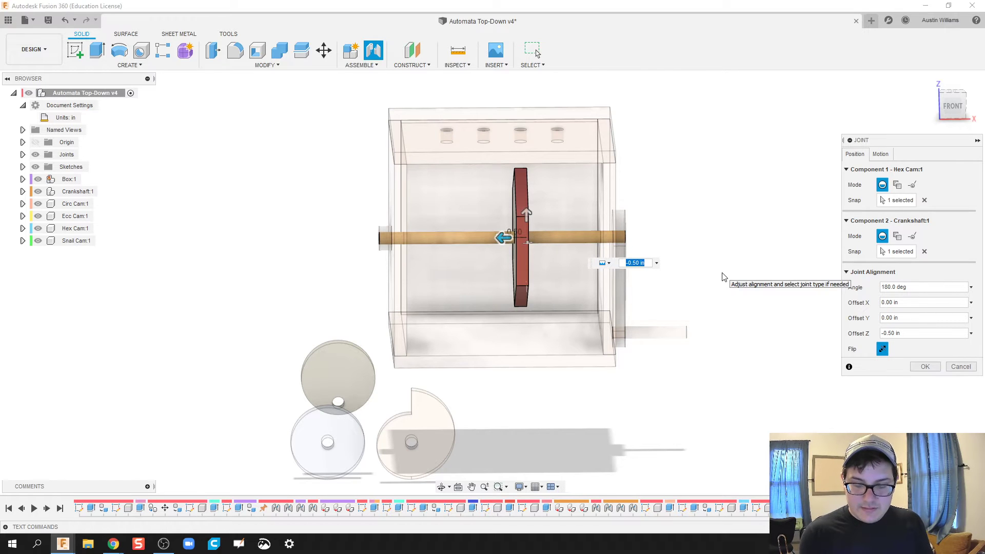
key("Return")
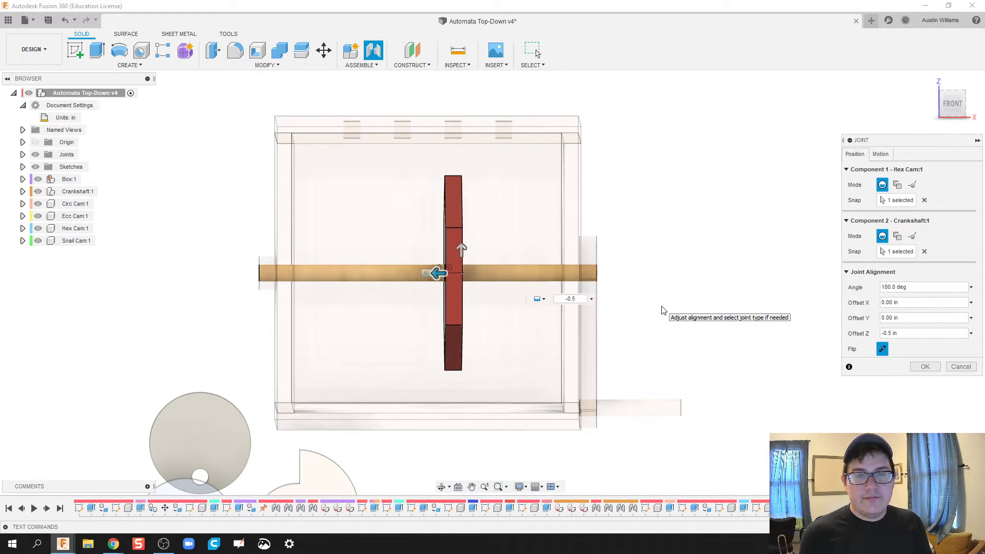
key("Return")
scroll(659, 310, "down", 2)
middle_click_drag(642, 291, 259, 305, "shift")
- Joint the circular cam's centre hole onto the crankshaft with a 1.00 in offset
key("j")
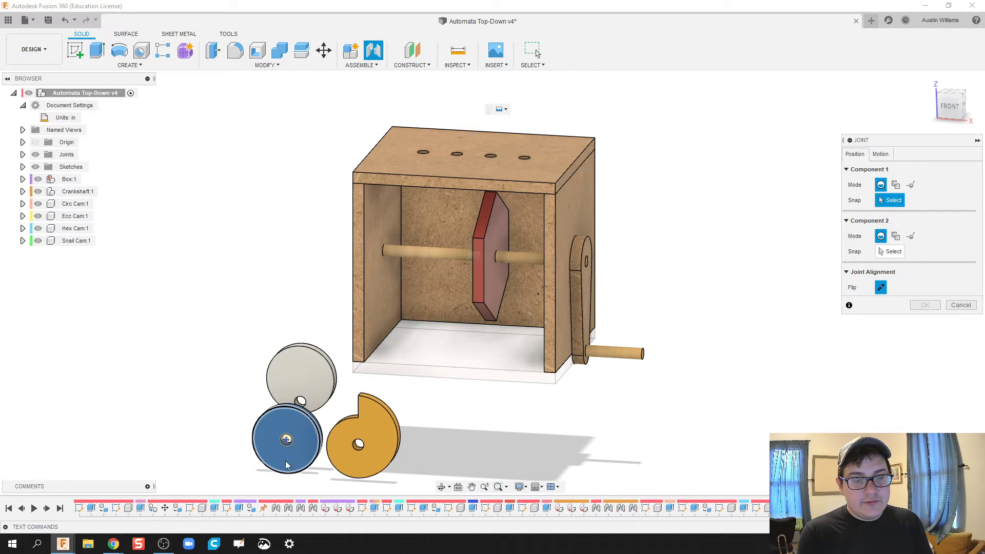
left_click(286, 439)
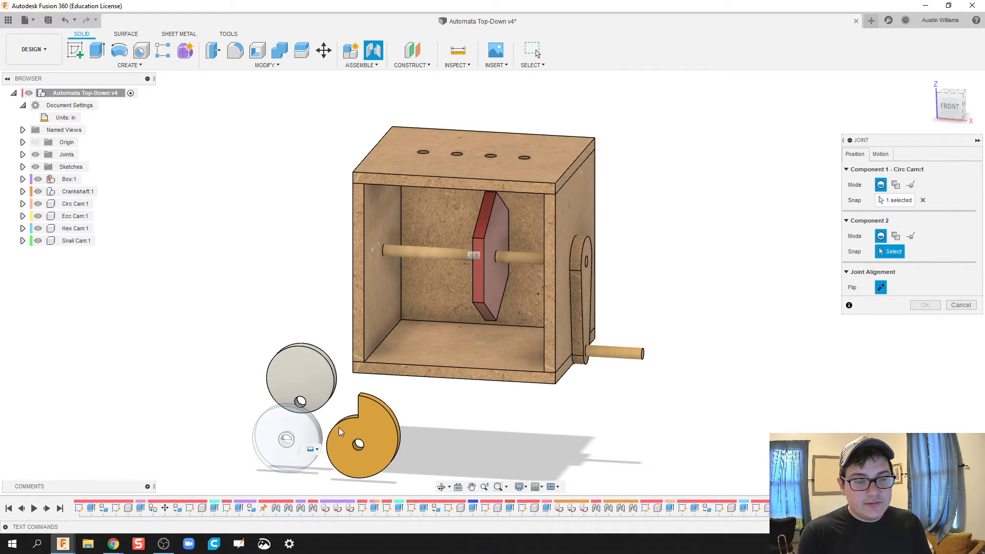
middle_click_drag(440, 264, 465, 263, "shift")
left_click(467, 254)
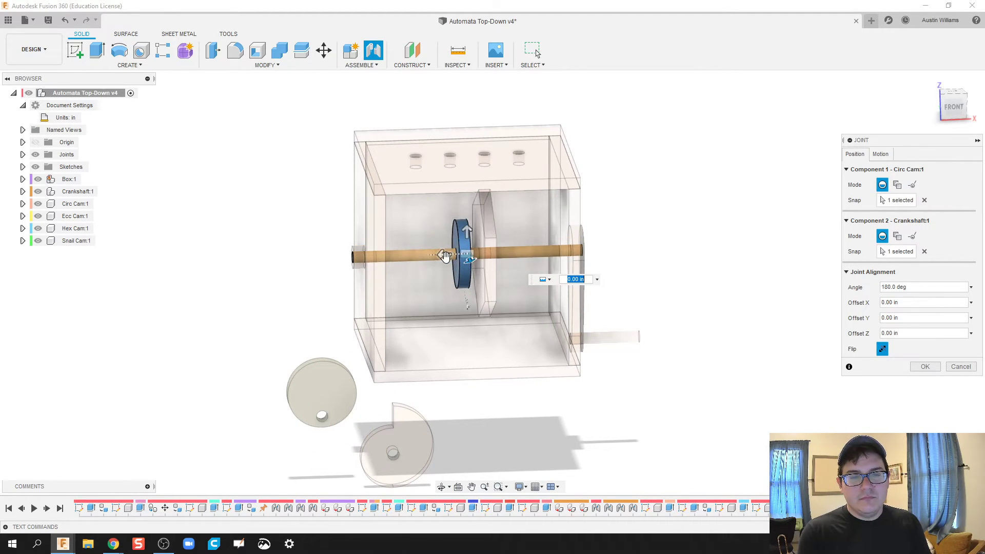
left_click_drag(443, 255, 398, 256)
mouse_move(336, 297)
middle_mouse_down("shift")
mouse_move(306, 255)
mouse_move(321, 268)
mouse_move(319, 299)
middle_mouse_up("shift")
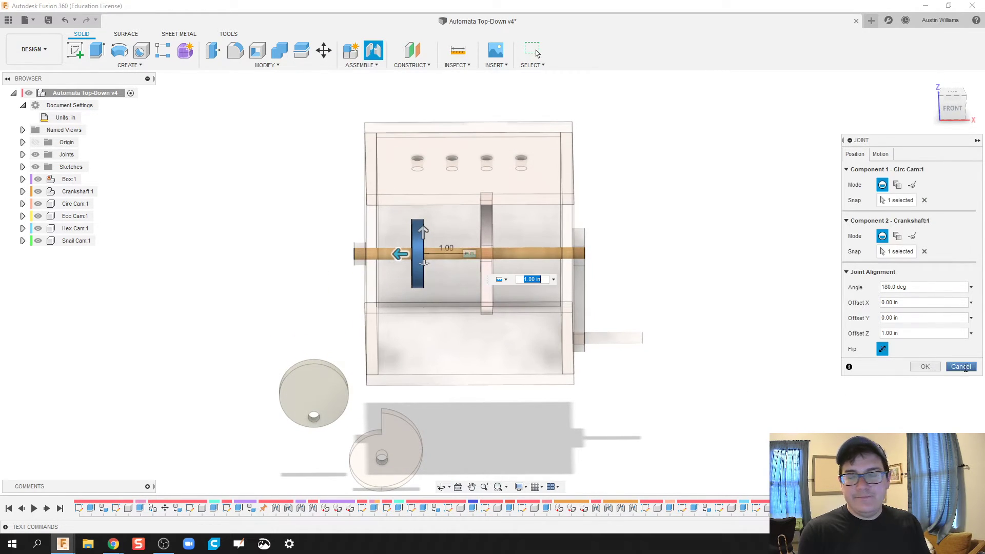
left_click(924, 367)
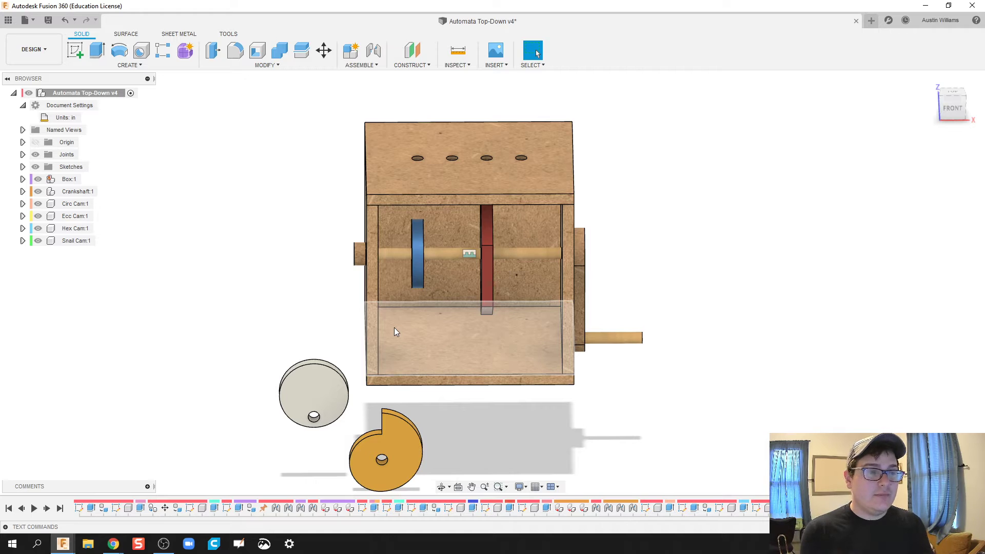
- Hide the box, circular cam and hex cam
left_click(38, 179)
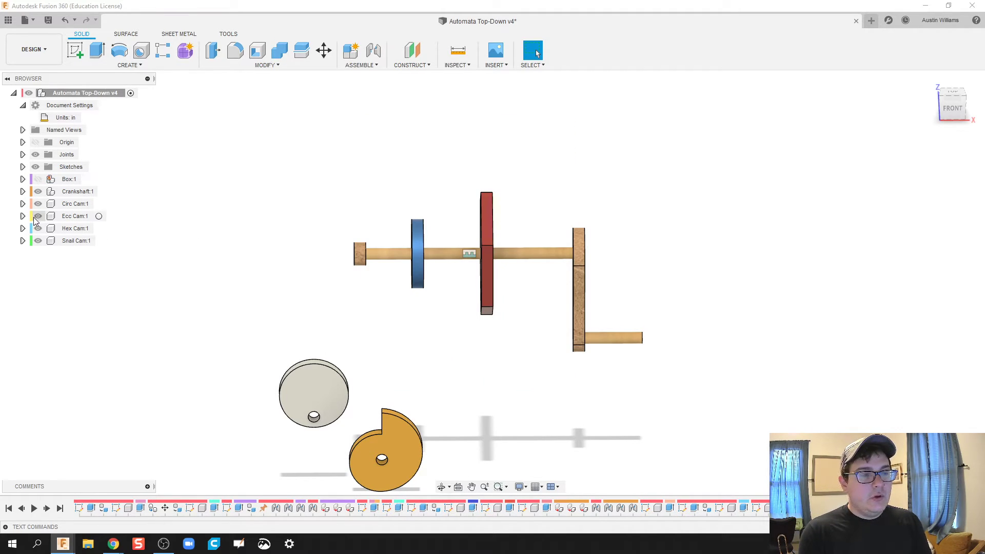
left_click(38, 204)
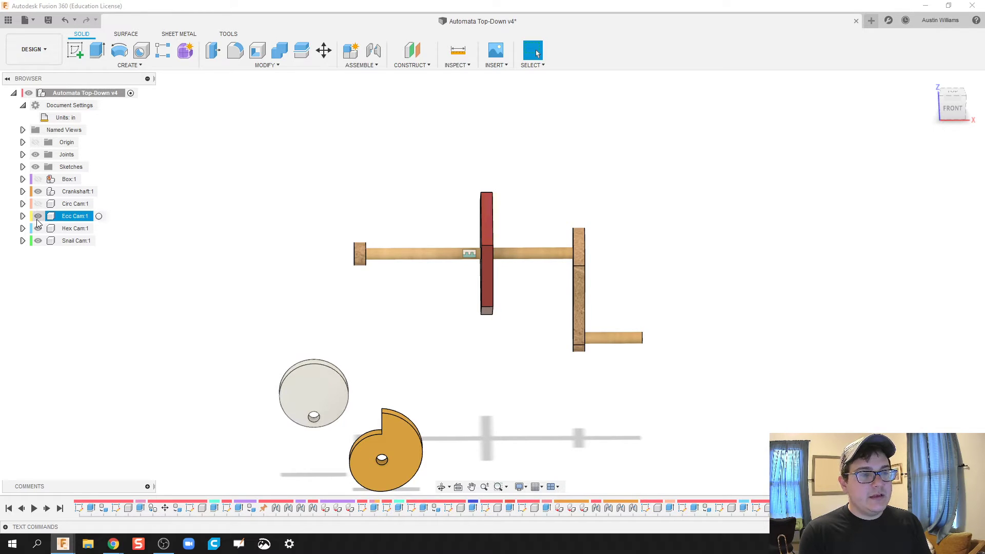
left_click(37, 218)
middle_click_drag(263, 298, 245, 293, "shift")
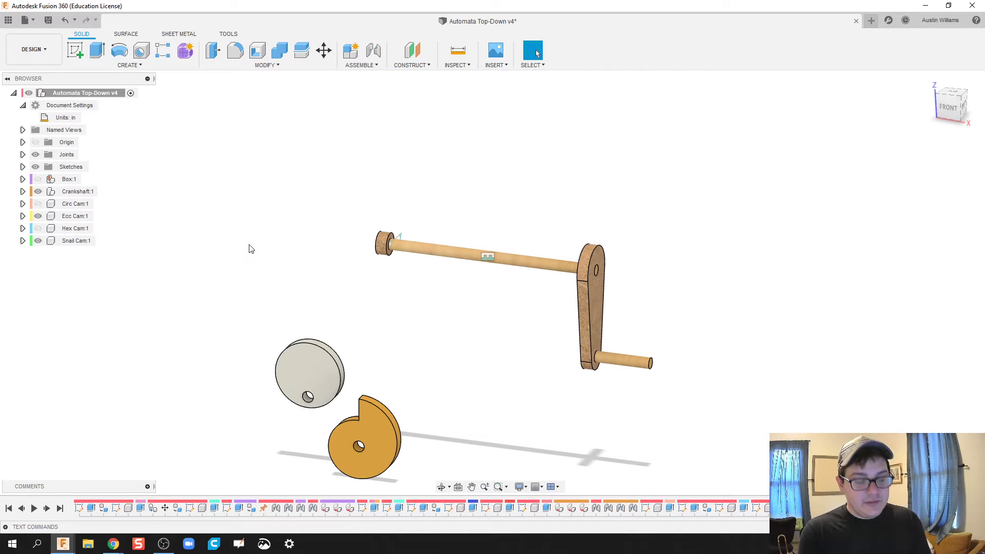
- Joint the eccentric cam's centre onto the crankshaft at a 0.50 in offset
key("j")
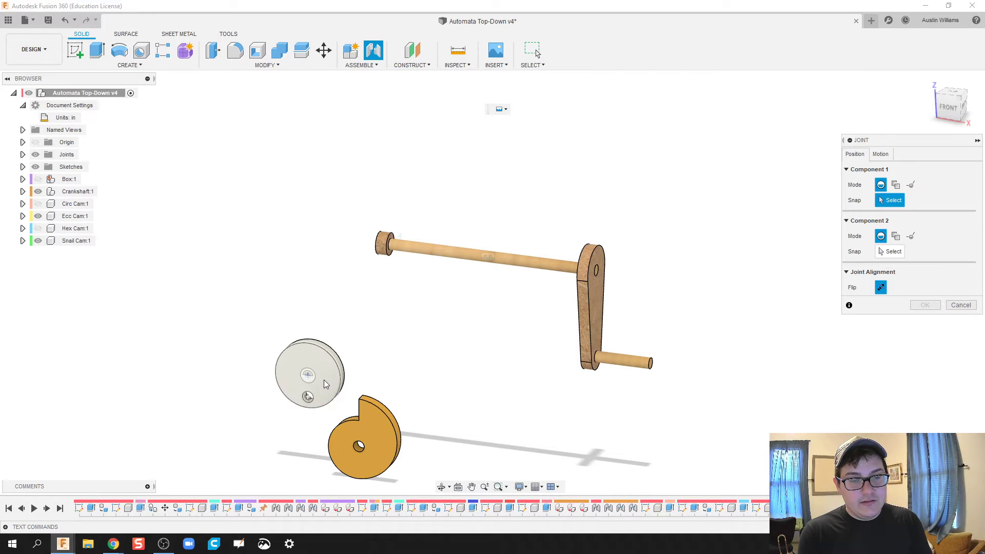
left_click(38, 179)
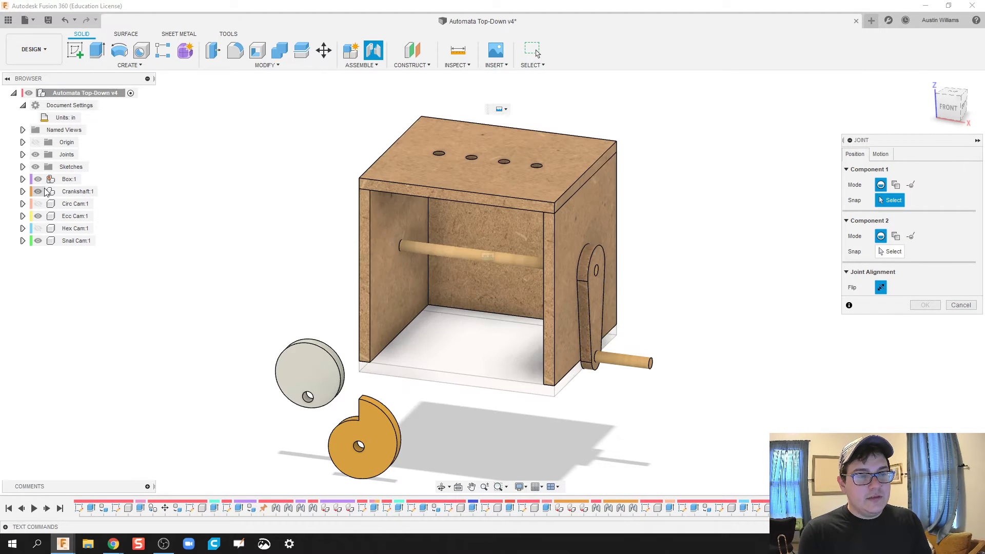
left_click(308, 399)
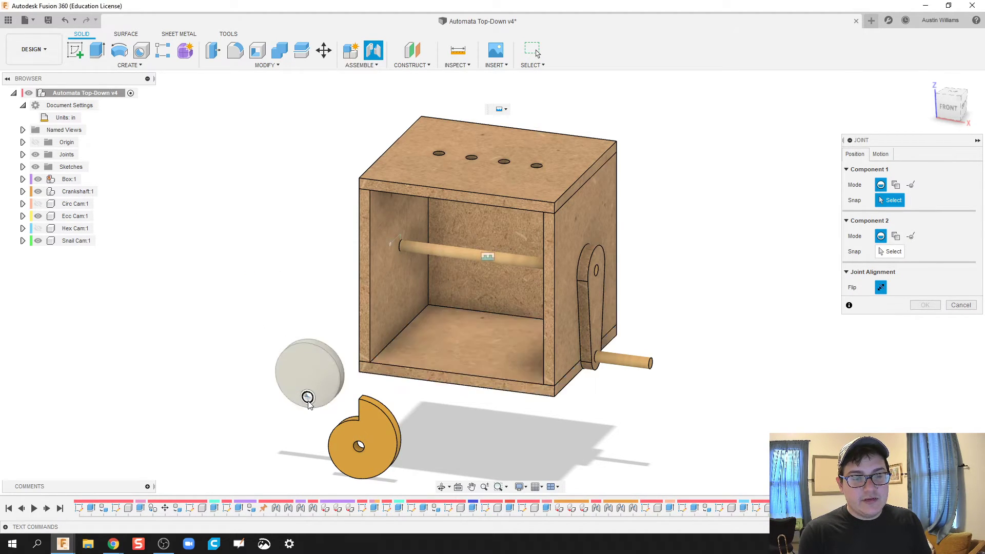
left_click(488, 259)
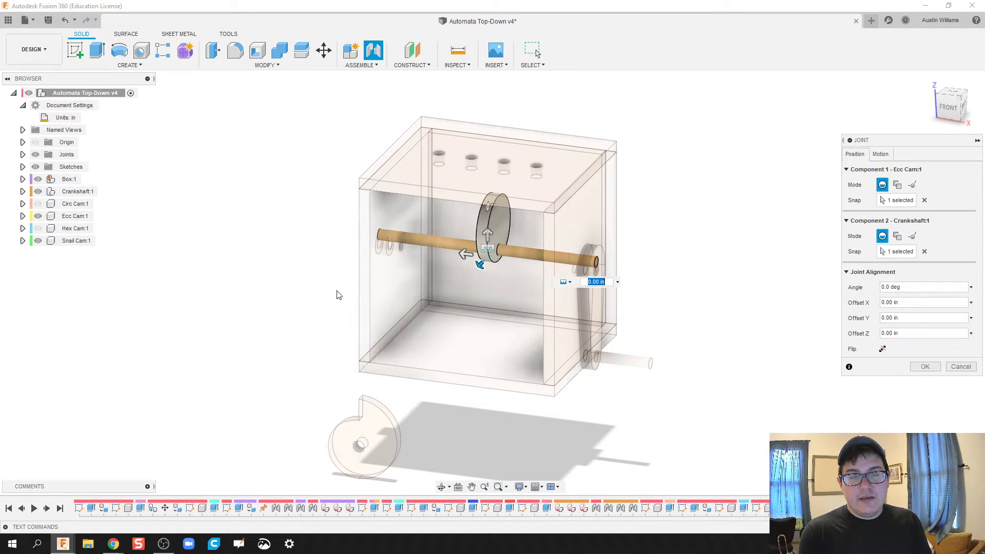
middle_click_drag(337, 295, 459, 294)
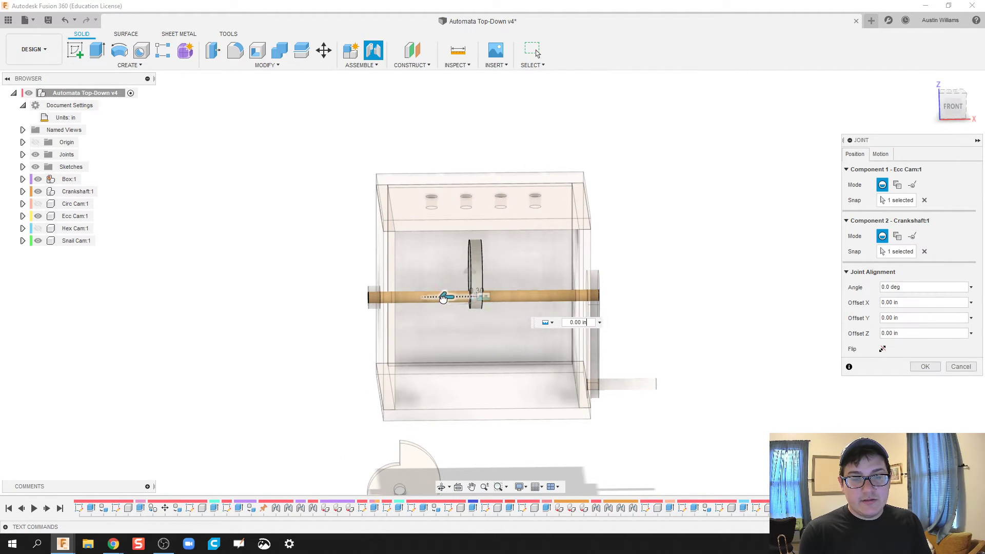
left_click_drag(443, 299, 435, 297)
mouse_move(436, 298)
middle_mouse_down("shift")
mouse_move(431, 285)
mouse_move(436, 293)
middle_mouse_up("shift")
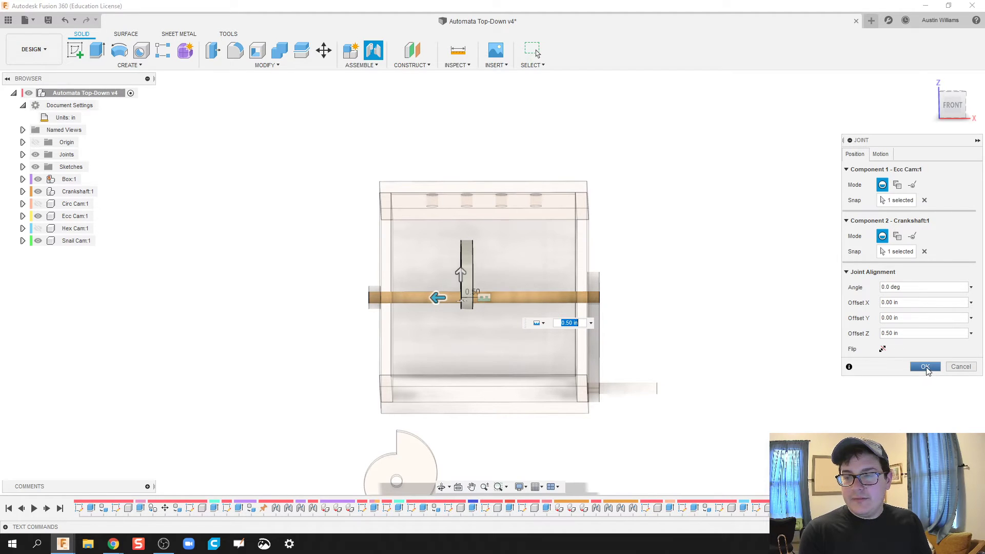
left_click(925, 367)
- Joint the snail cam's centre onto the crankshaft and slide it to a -1.00 in offset
middle_click_drag(780, 341, 764, 349, "shift")
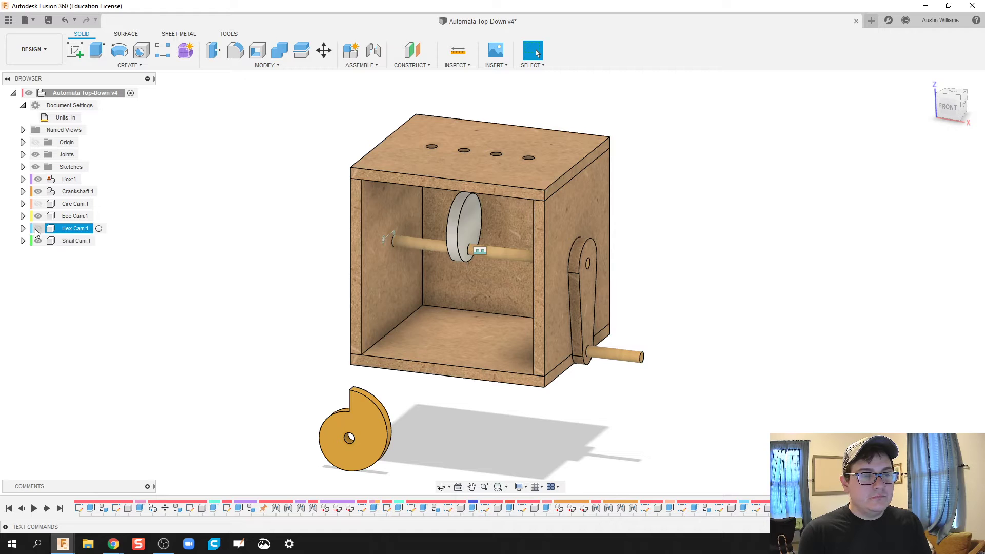
key("j")
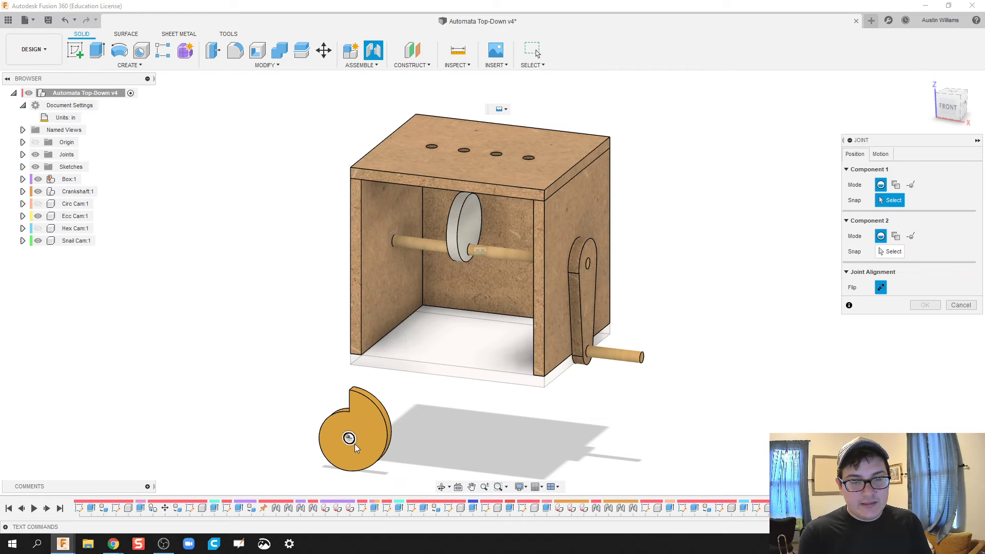
left_click(349, 439)
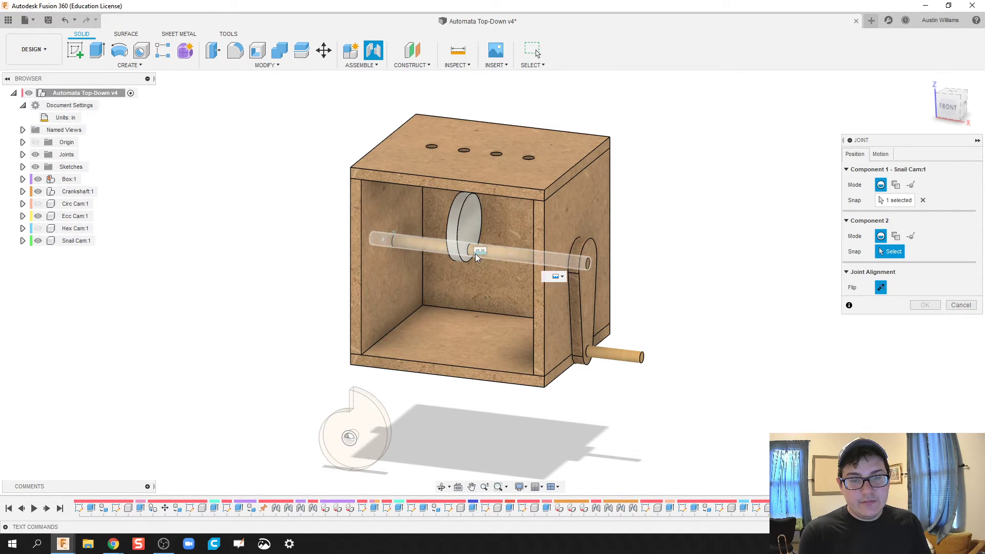
left_click(475, 253)
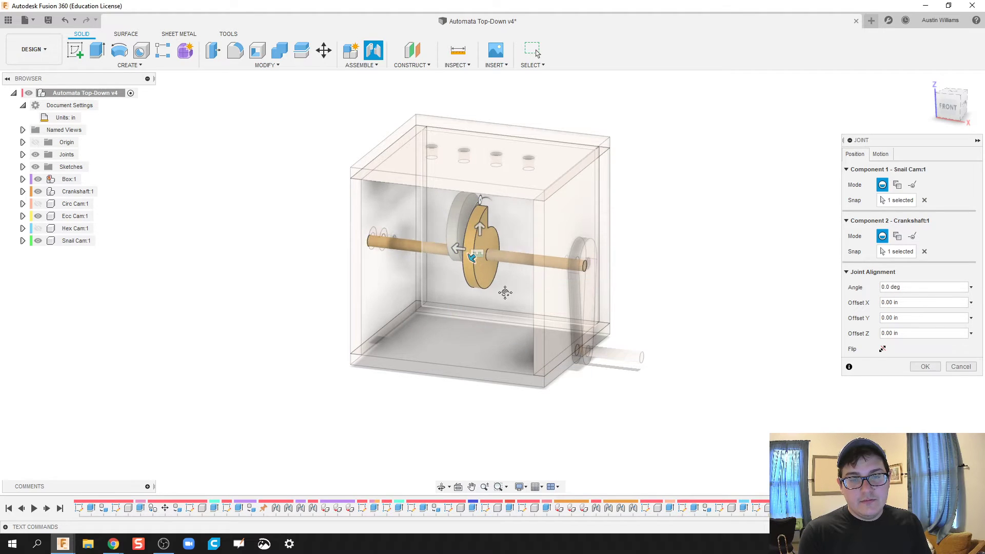
middle_click_drag(503, 295, 479, 315)
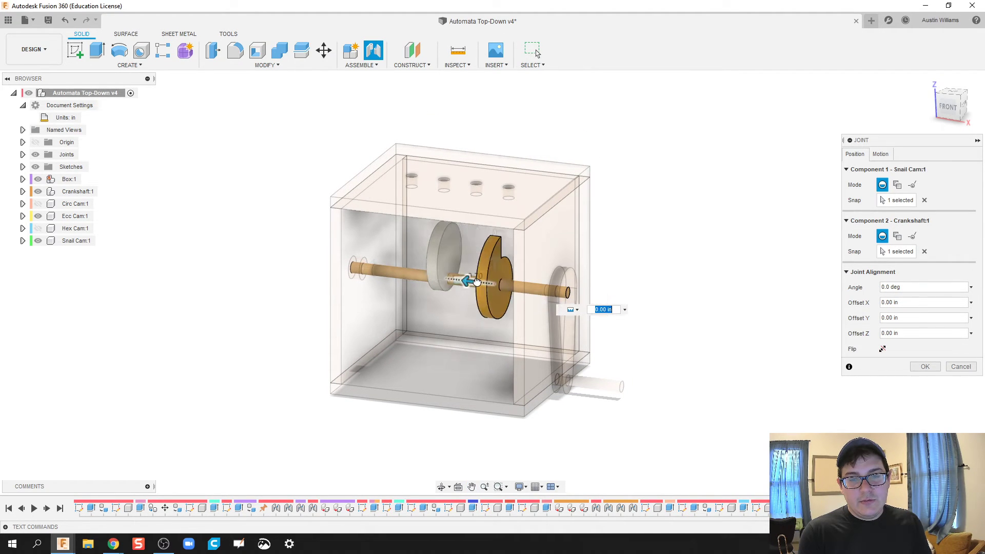
mouse_move(477, 282)
left_mouse_down()
mouse_move(494, 285)
mouse_move(480, 284)
left_mouse_up()
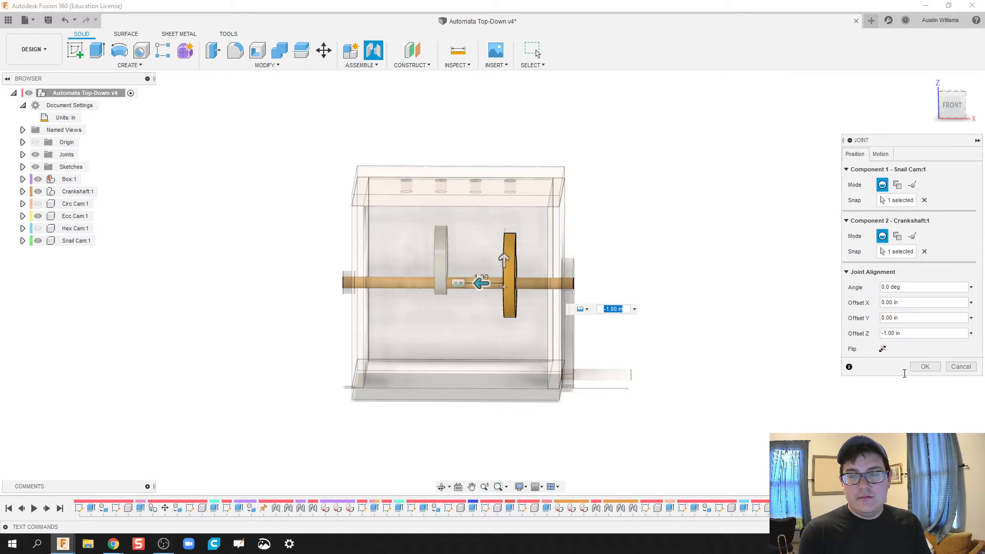
- Commit the snail cam joint, unhide Hex Cam:1 and Circ Cam:1, and view all four cams from the front
left_click(923, 366)
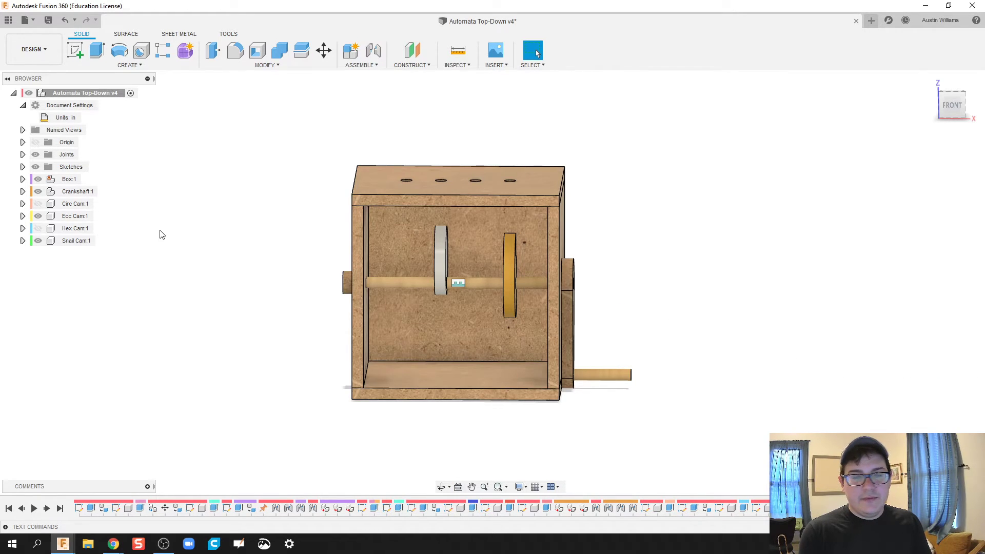
left_click(38, 228)
left_click(38, 204)
key("F6")
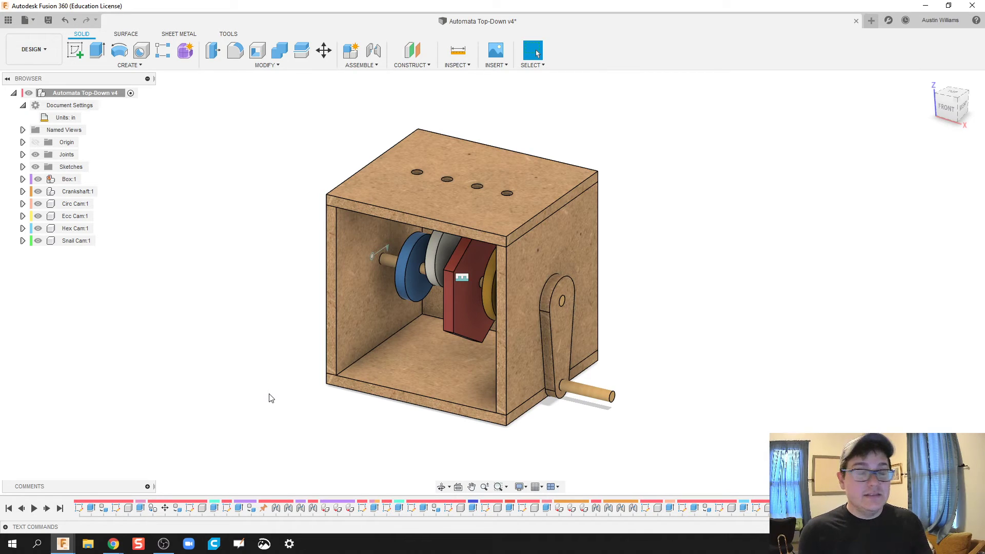
middle_click_drag(269, 341, 290, 340, "shift")
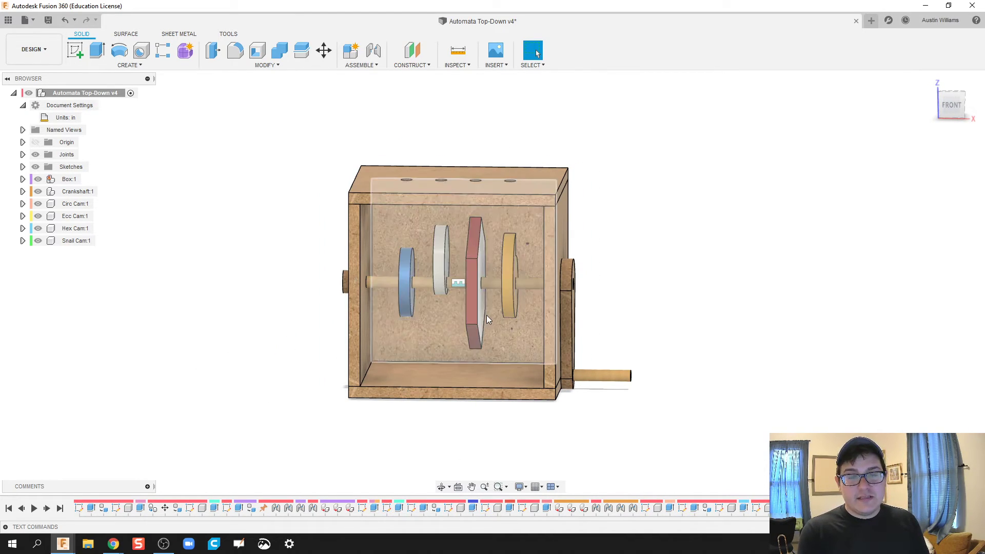
left_click(470, 306)
- Rotate the snail cam's joint around the shaft to -90.0 deg and commit it
key("Escape")
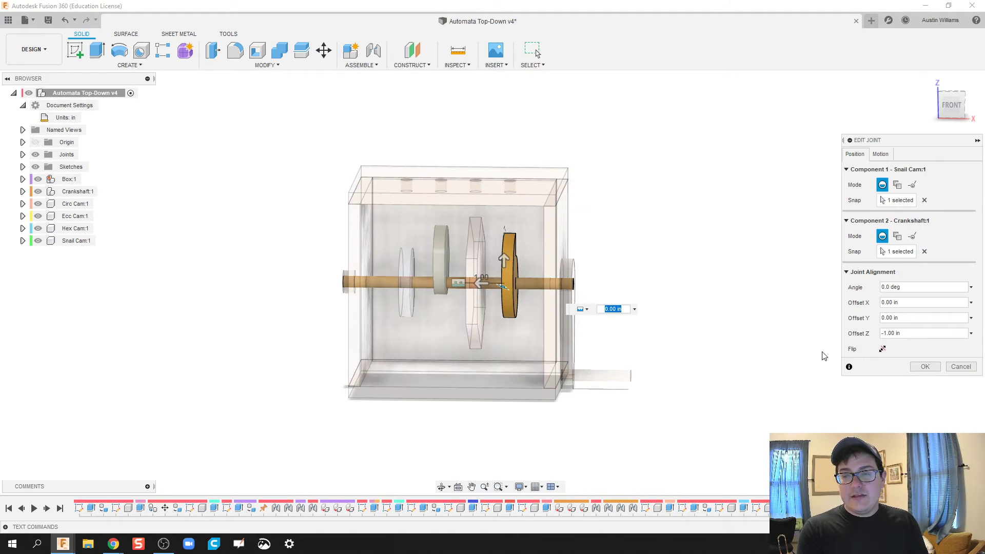
middle_click_drag(623, 374, 550, 296, "shift")
left_click_drag(491, 237, 439, 292)
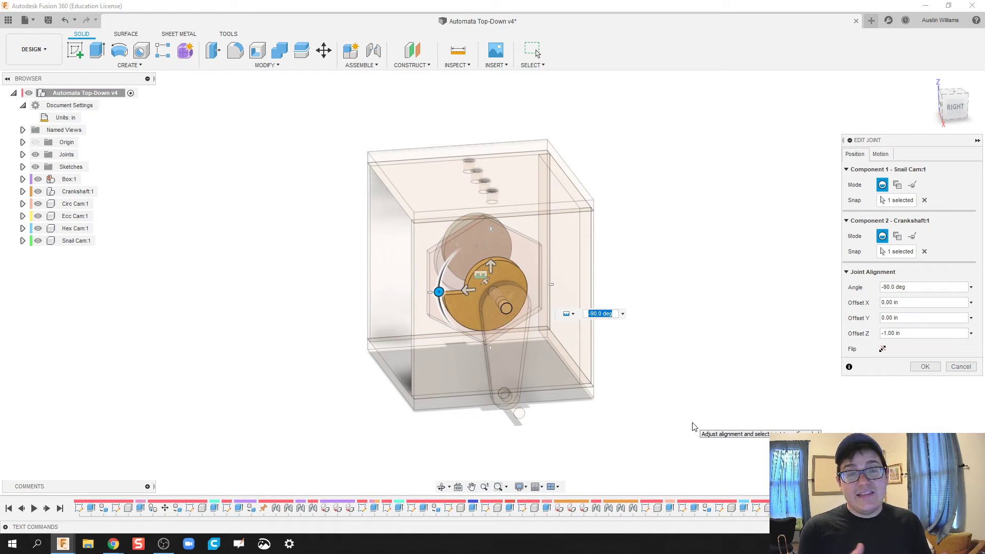
left_click(925, 367)
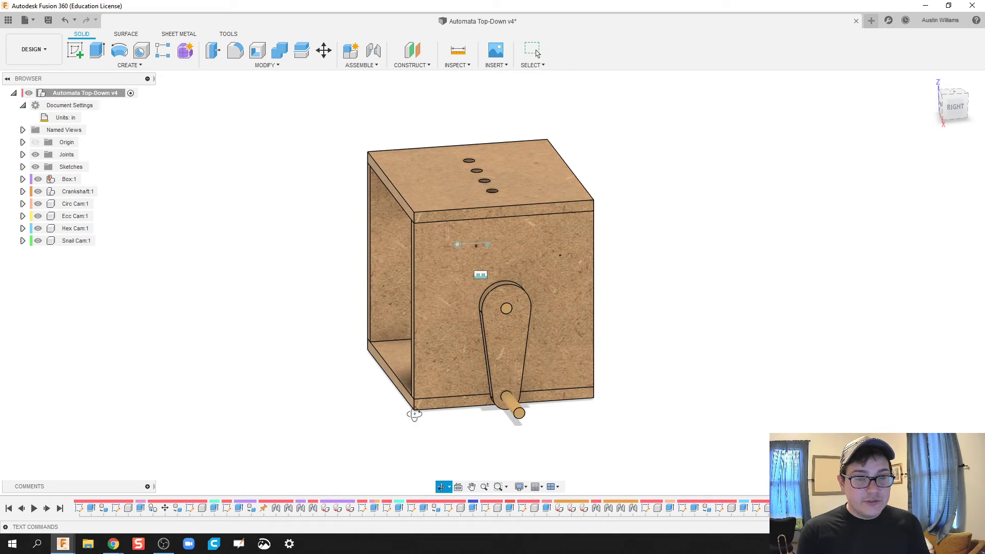
middle_click_drag(414, 413, 448, 413, "shift")
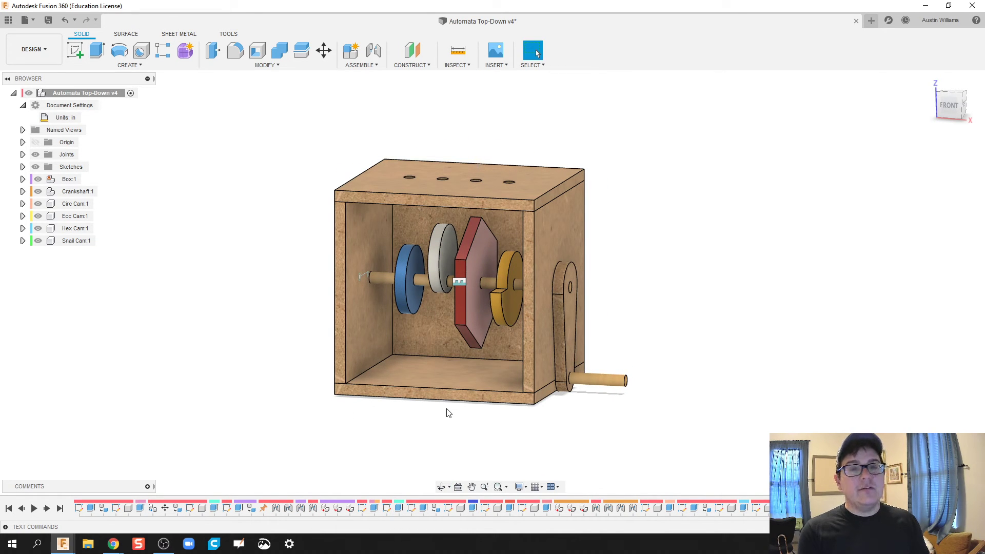
scroll(484, 271, "up", 2)
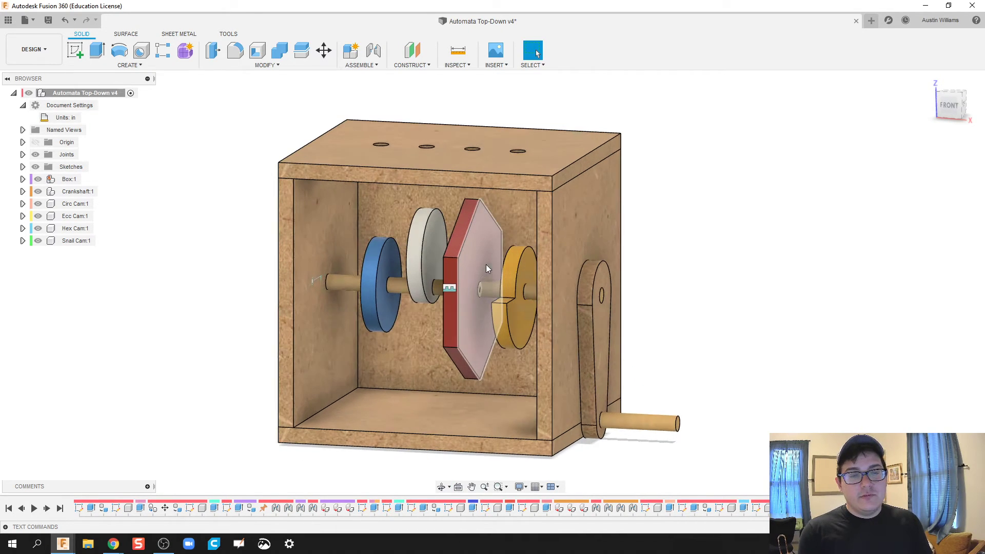
left_click(470, 267)
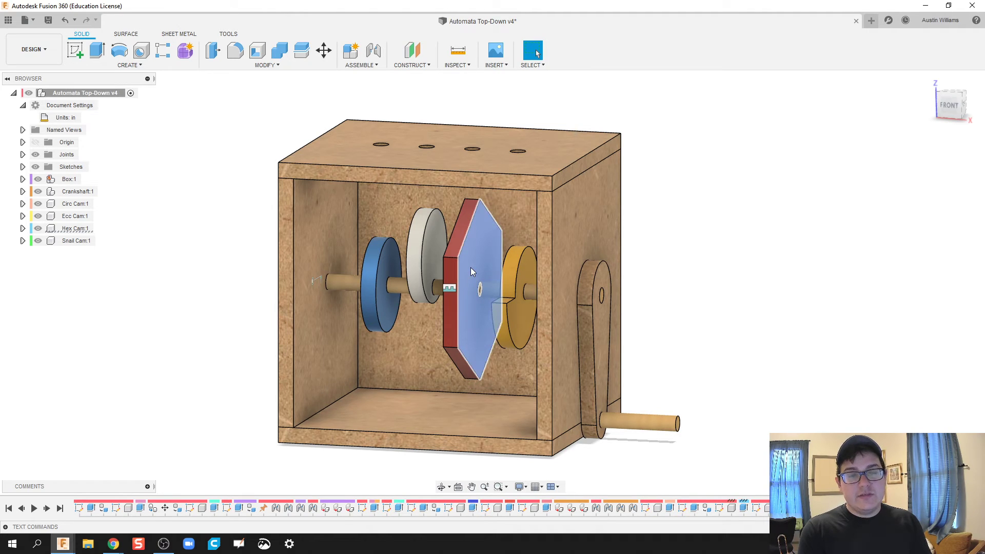
right_click(64, 227)
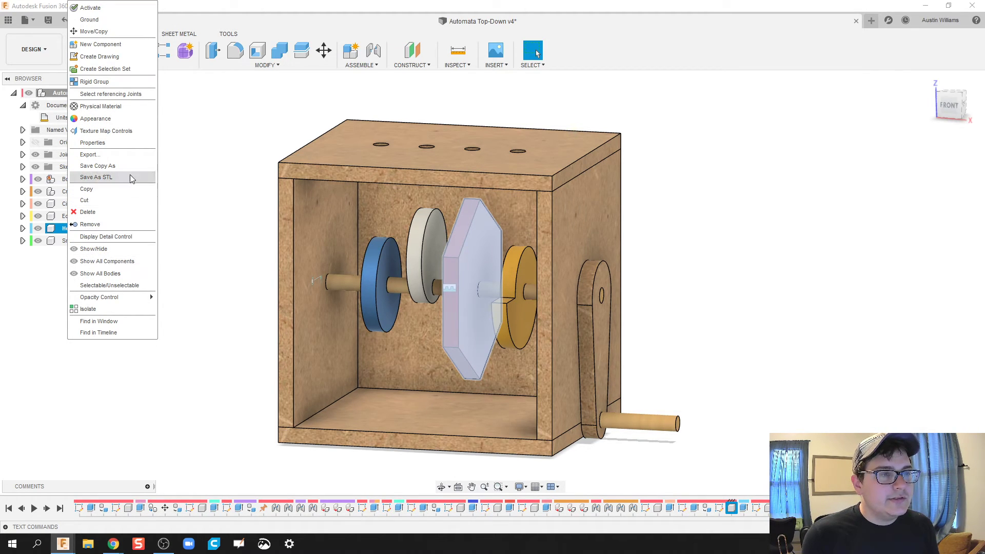
left_click(199, 203)
right_click(73, 226)
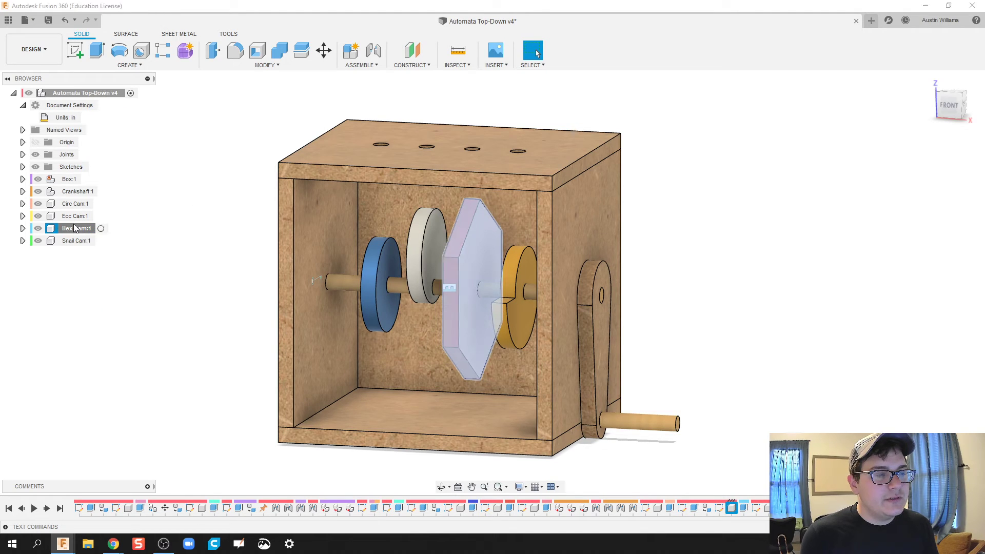
left_click(134, 92)
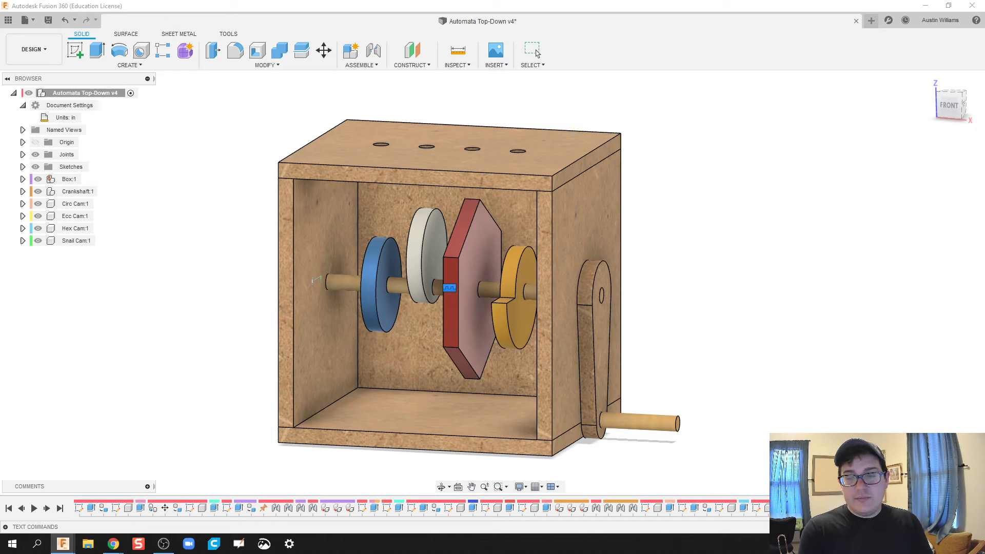
left_click(537, 53)
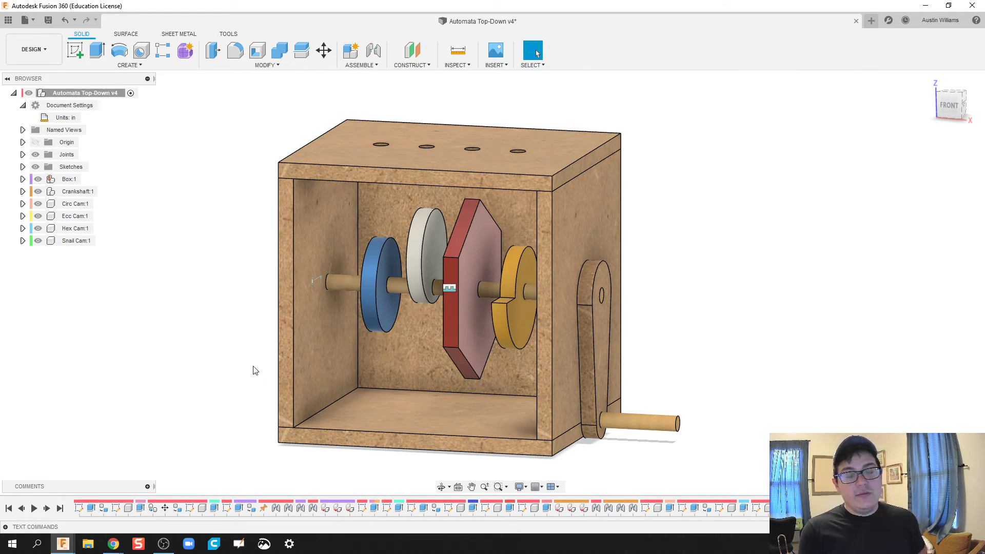
- Edit the hex cam's crankshaft joint, turning its angle from 180° to 140°
right_click(66, 230)
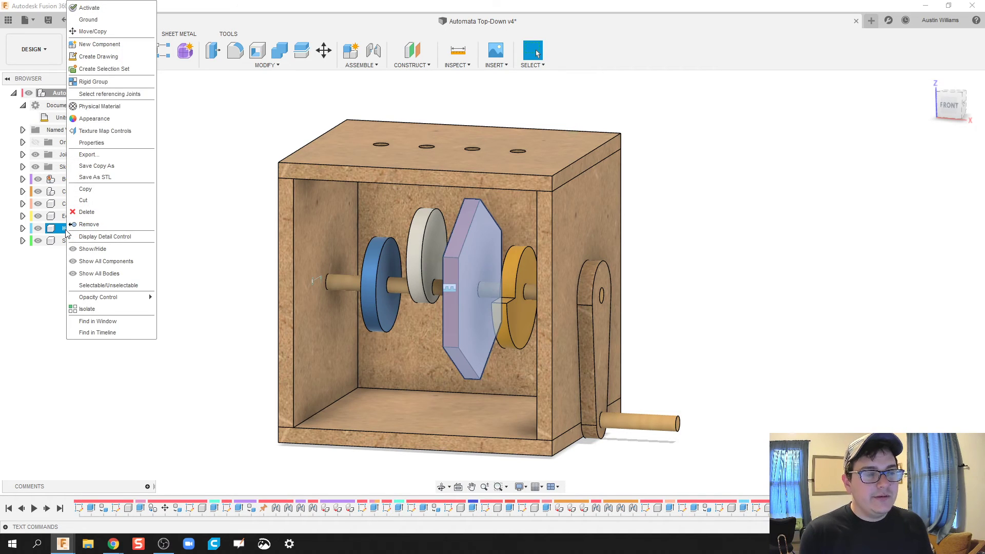
left_click(118, 94)
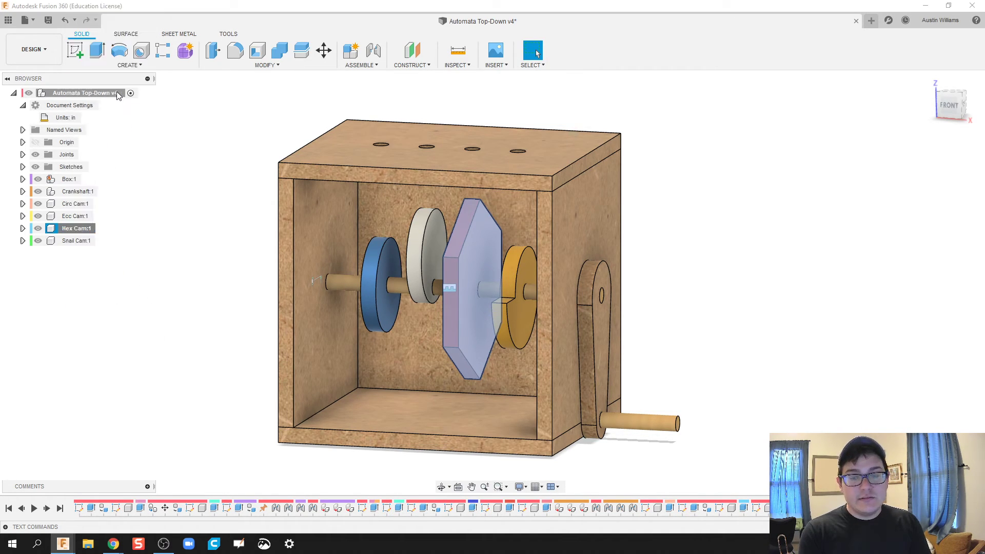
left_click(537, 53)
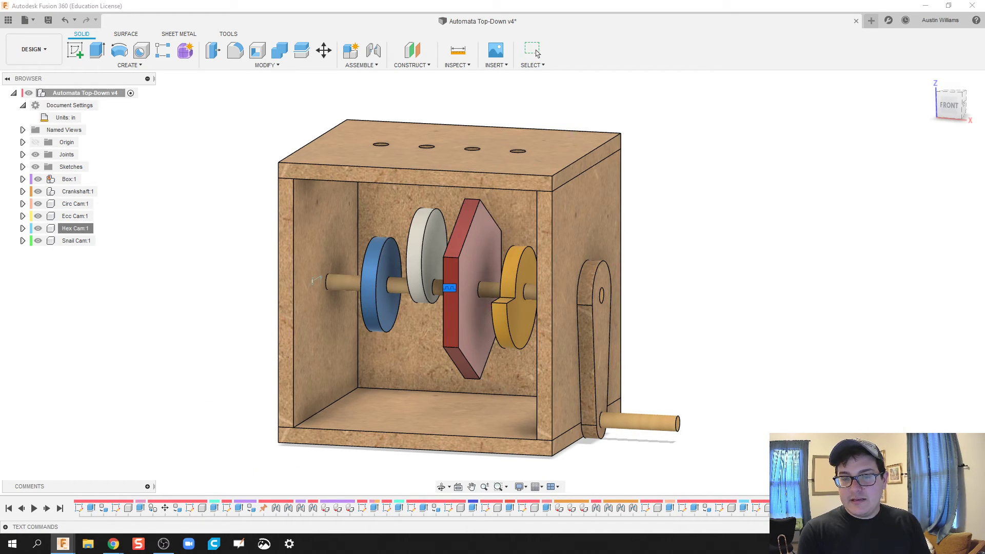
left_click(842, 454)
middle_click_drag(739, 308, 522, 290, "shift")
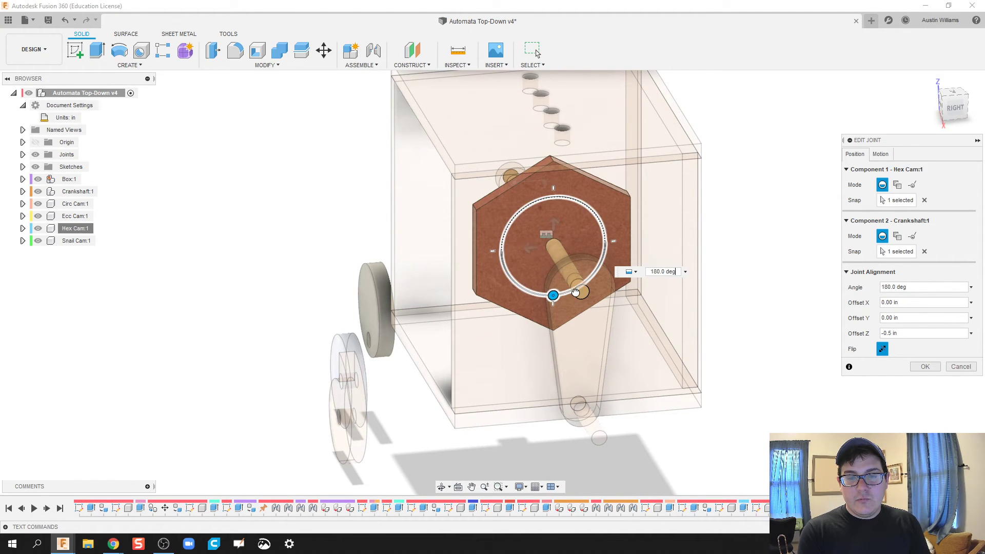
left_click_drag(553, 295, 580, 289)
left_click(925, 368)
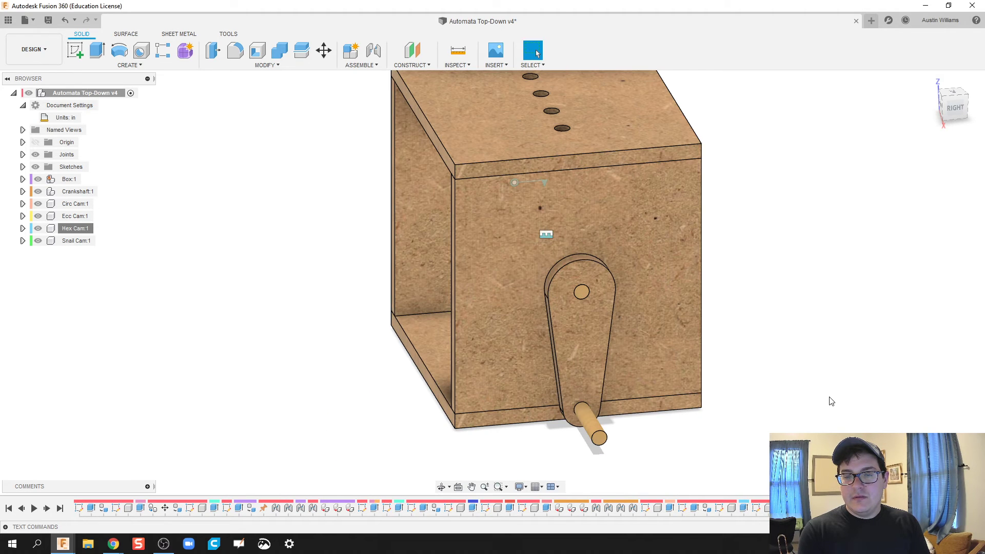
- Animate the whole model from the crankshaft joint, watch the cams turn from the front, then stop
mouse_move(895, 380)
middle_mouse_down("shift")
mouse_move(864, 383)
mouse_move(904, 385)
mouse_move(894, 390)
middle_mouse_up("shift")
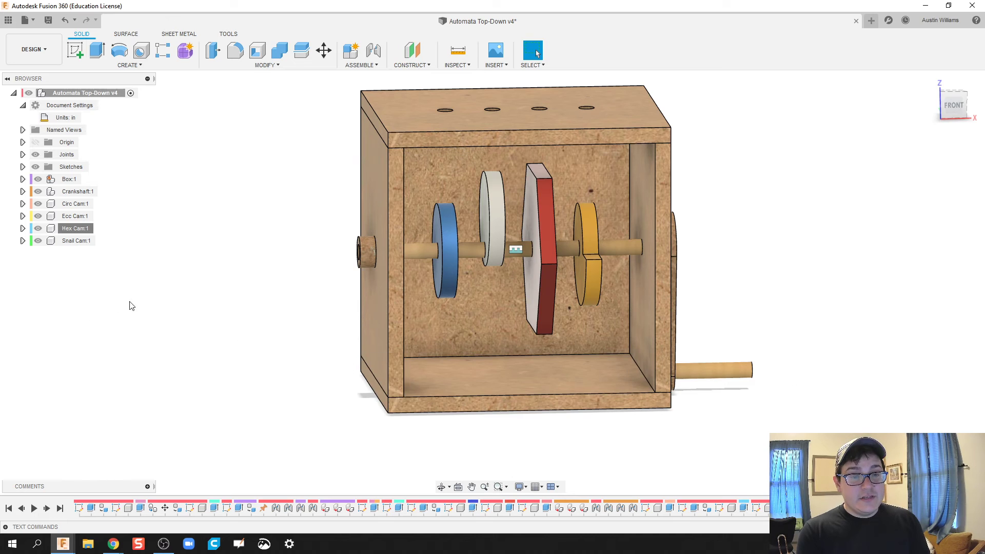
middle_click_drag(138, 306, 379, 303, "shift")
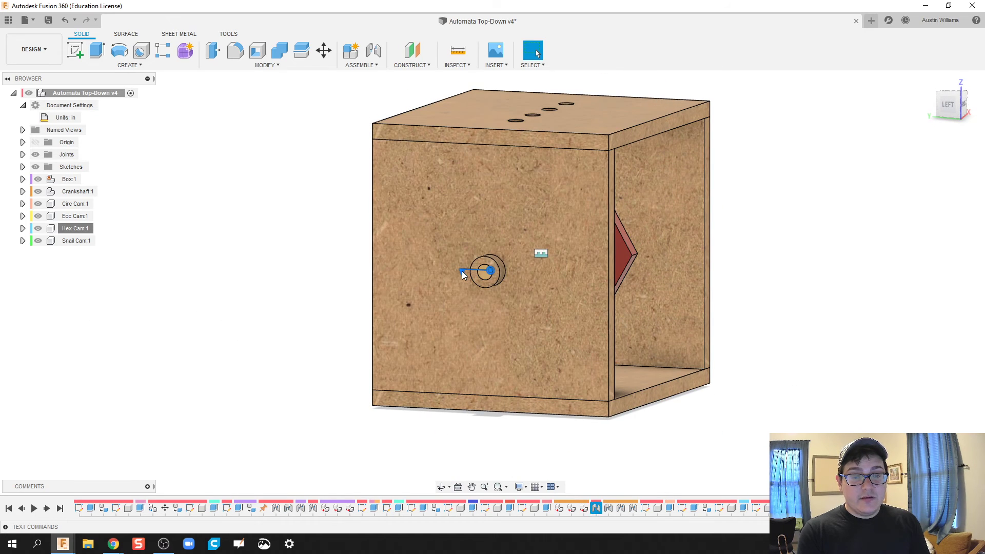
right_click(464, 275)
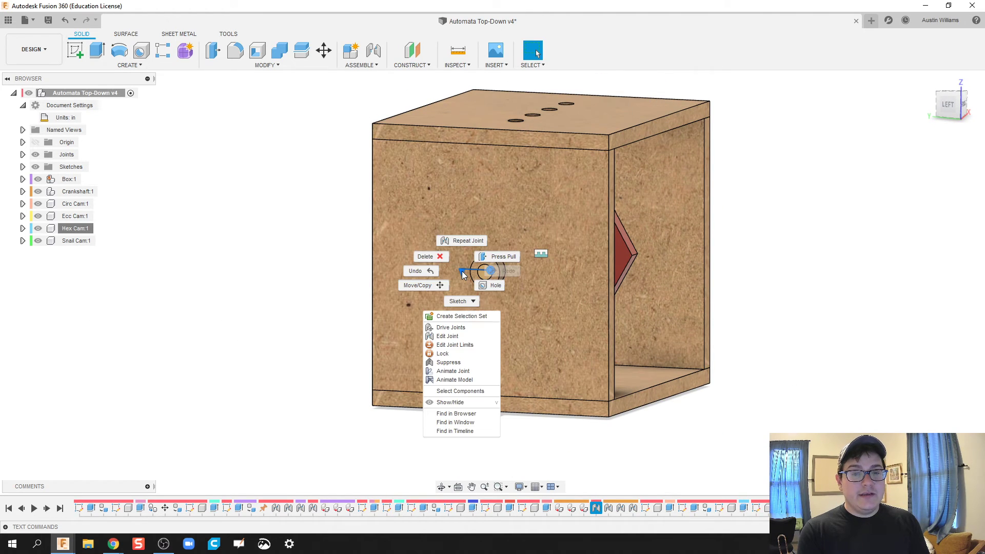
left_click(455, 380)
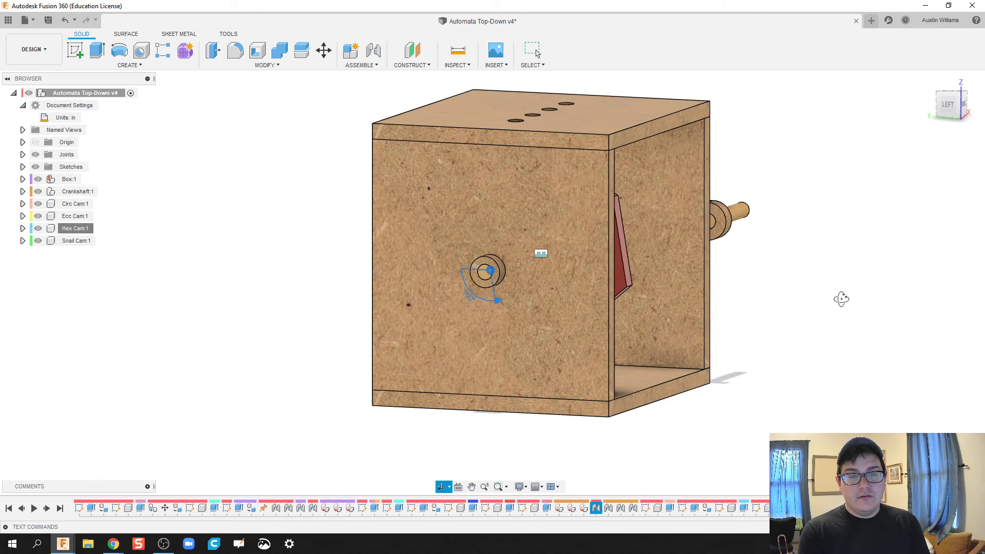
middle_click_drag(840, 300, 763, 308, "shift")
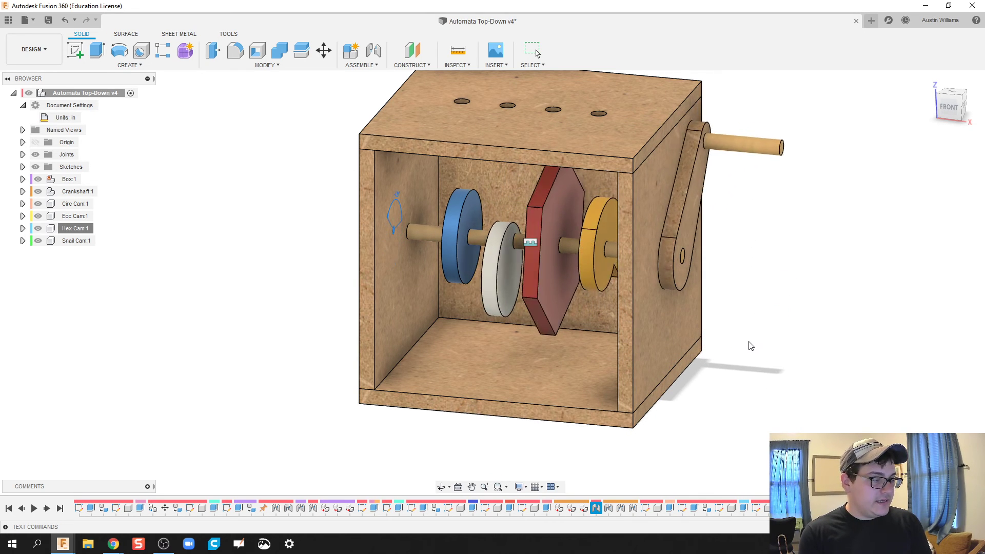
key("Escape")
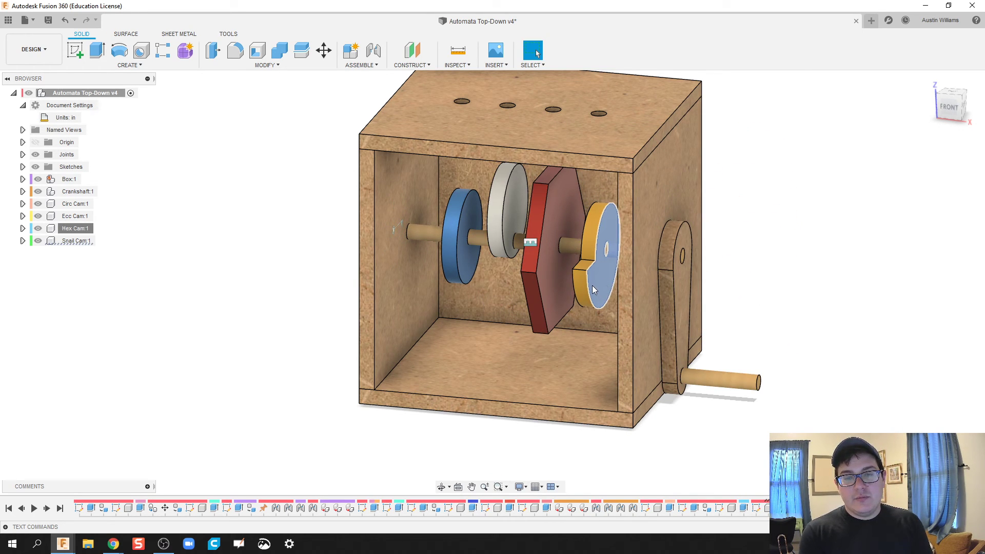
- Reopen the snail cam's joint, flip the cam, and change its shaft offset to -1.25 in
right_click(71, 240)
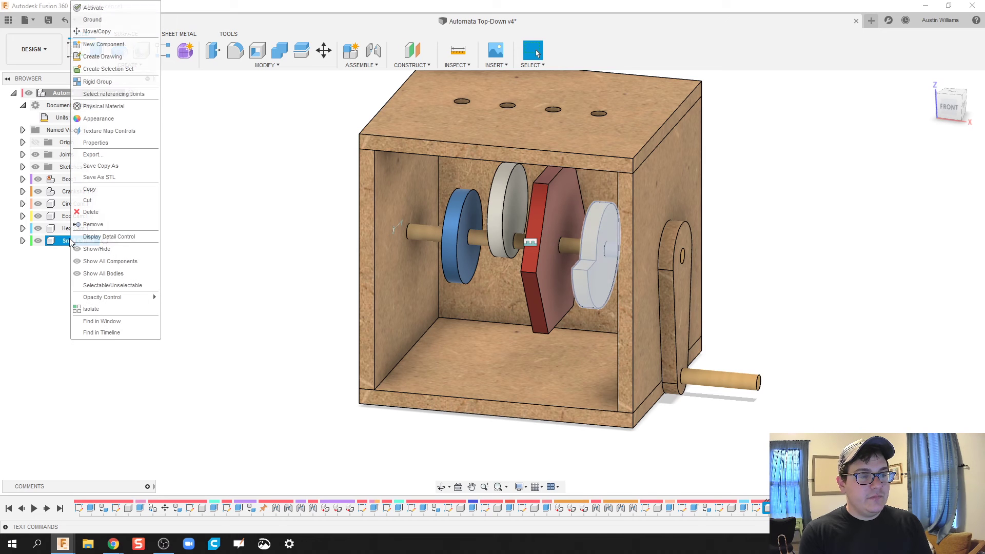
left_click(142, 95)
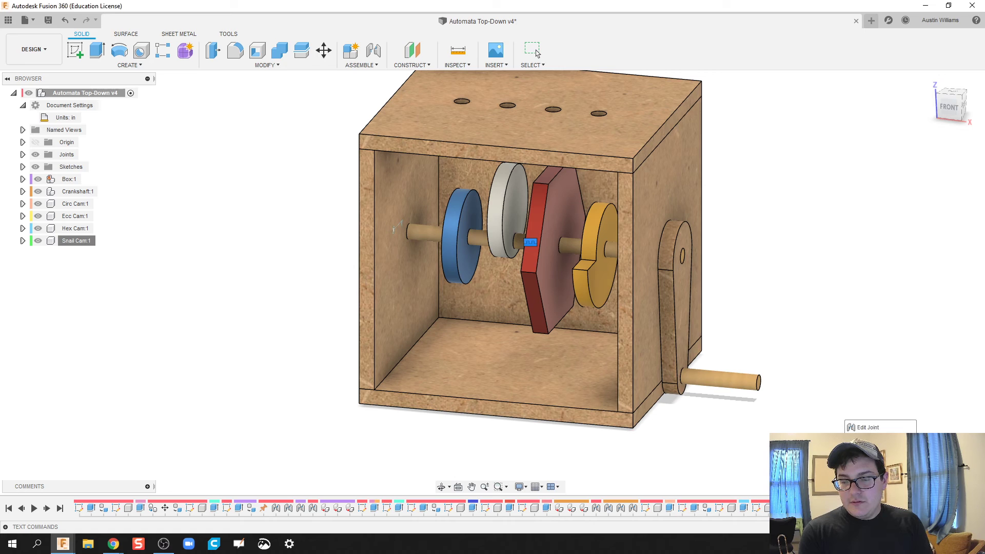
left_click(867, 428)
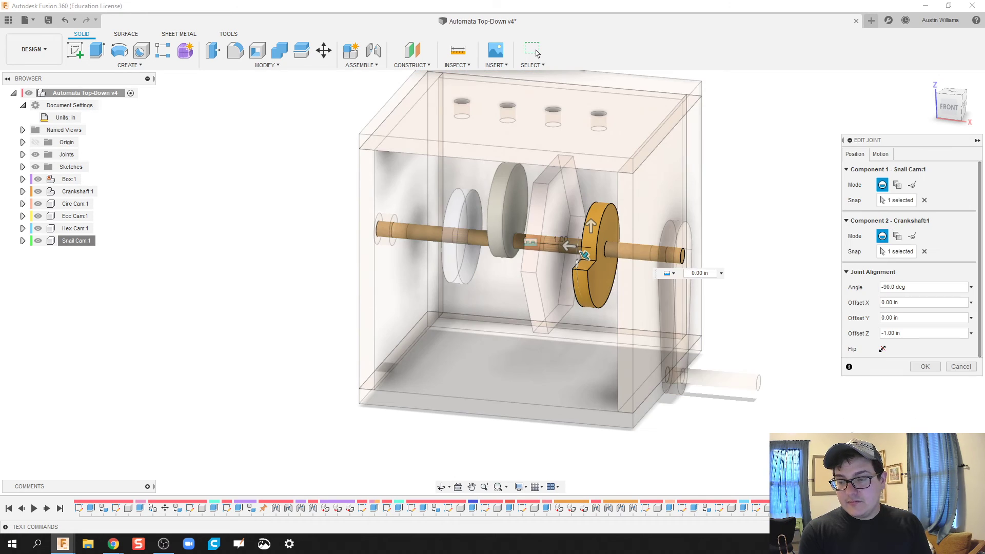
left_click(883, 349)
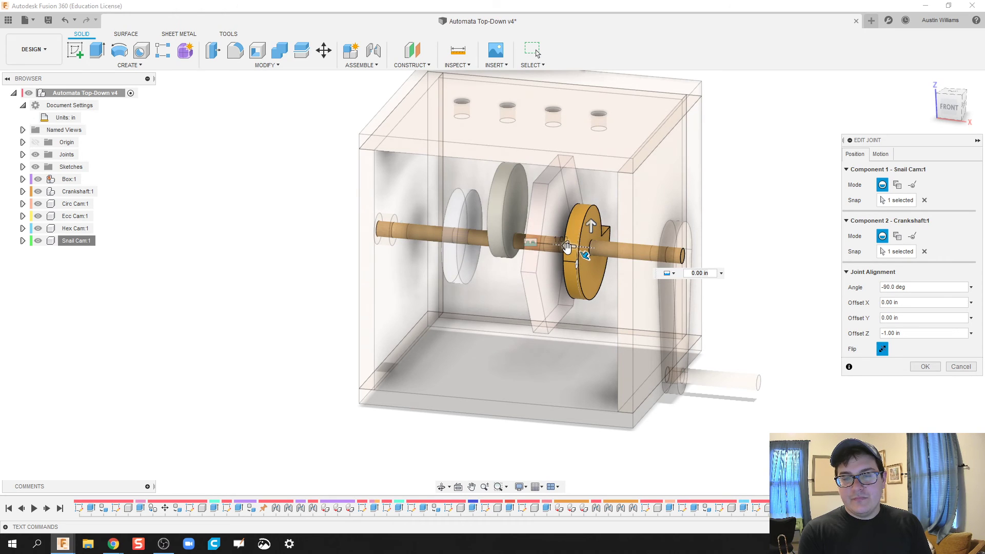
left_click_drag(567, 248, 580, 249)
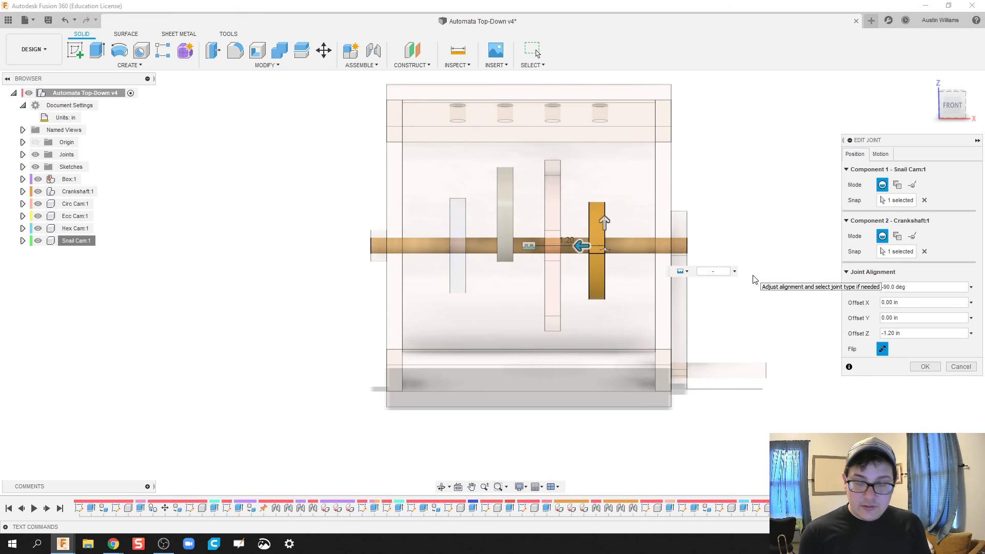
key("Return")
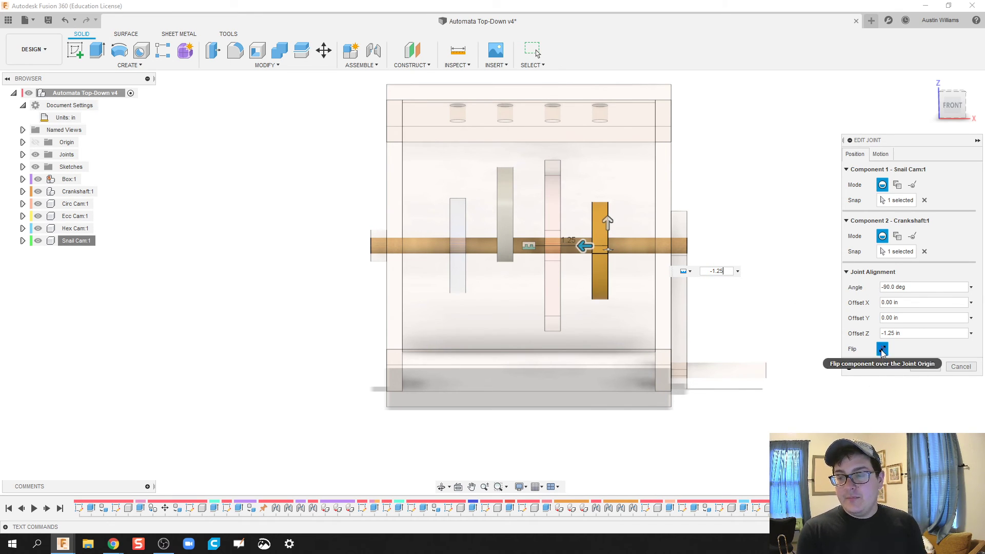
- Commit the flipped snail cam joint, then animate the crankshaft joint to watch the cams turn
left_click(925, 367)
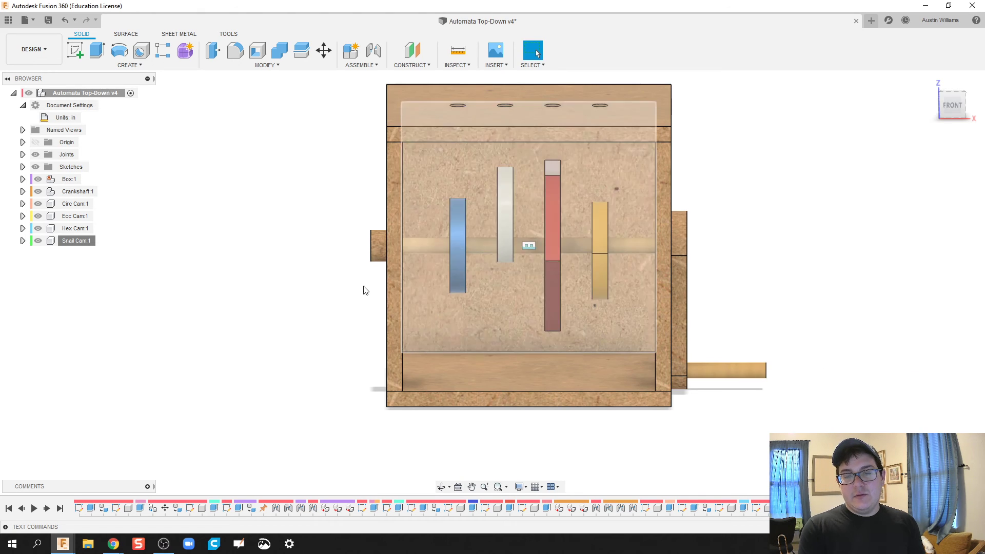
middle_click_drag(271, 348, 442, 310, "shift")
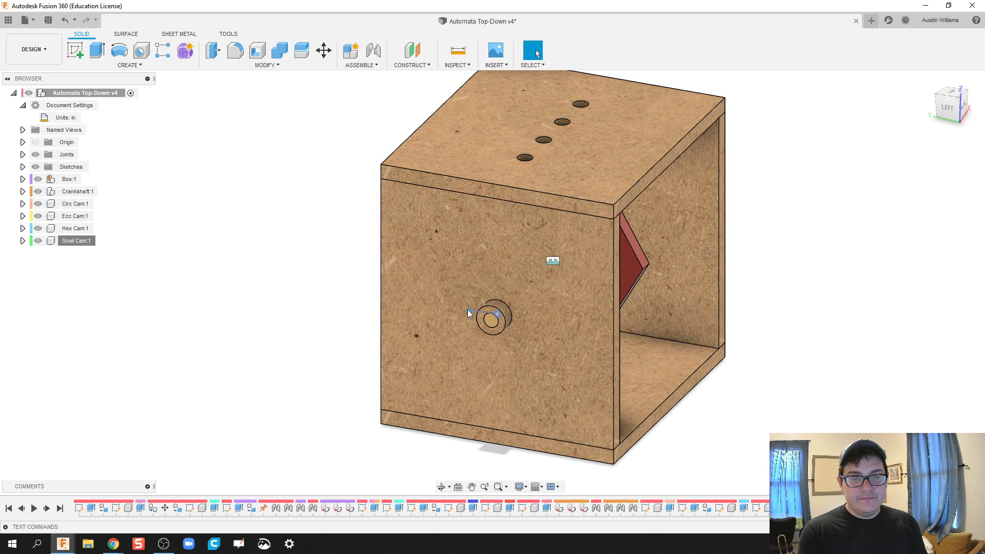
right_click(468, 313)
left_click(464, 421)
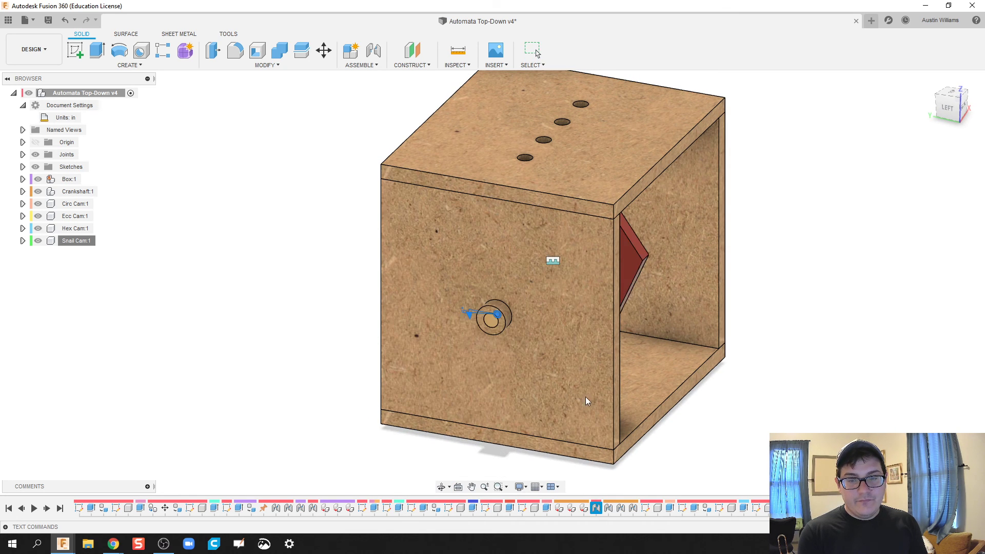
middle_click_drag(871, 329, 728, 308, "shift")
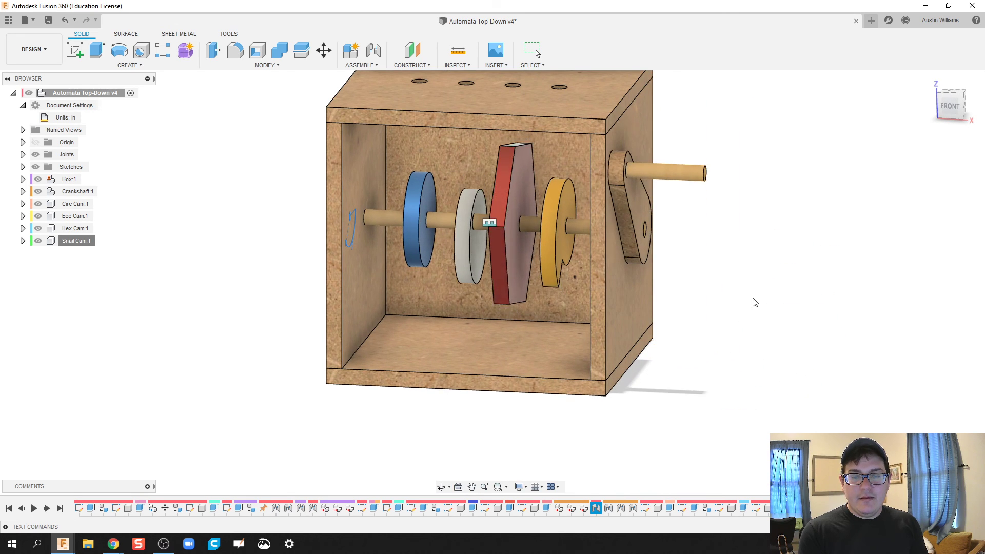